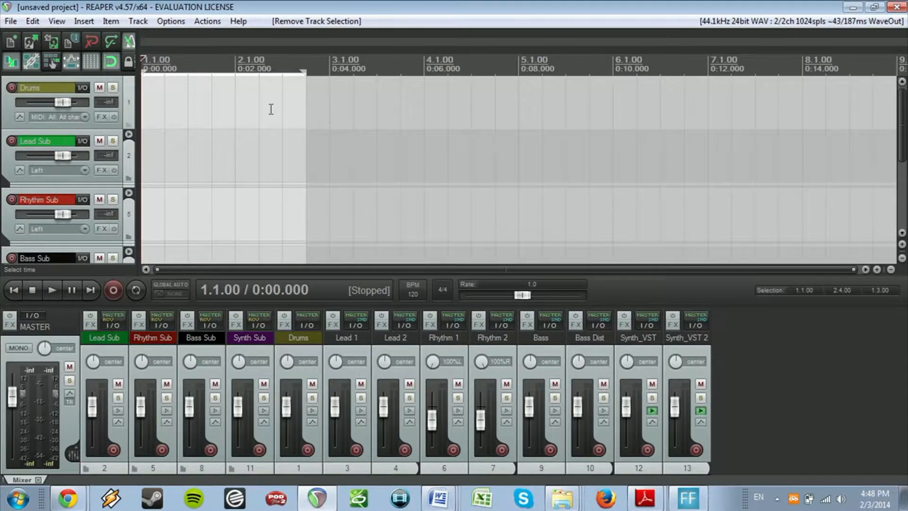
Step: Open the audio device preferences and examine the available audio systems and input devices
{"action": "left_click", "coordinate": [57, 21]}
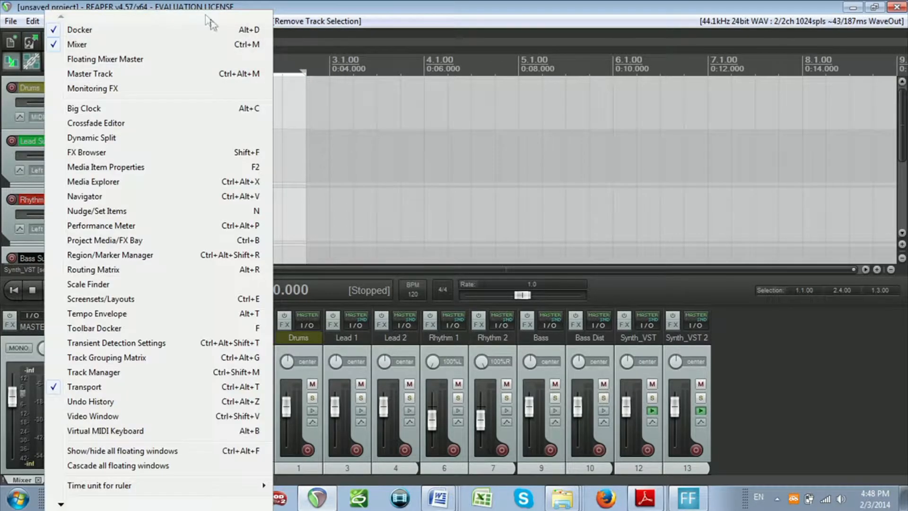
{"action": "left_click", "coordinate": [271, 7]}
{"action": "left_click", "coordinate": [184, 22]}
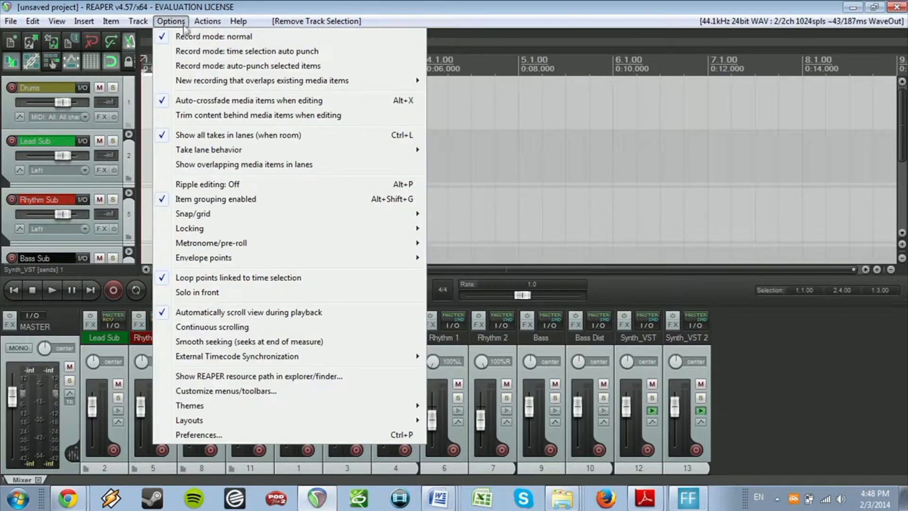
{"action": "left_click", "coordinate": [199, 434]}
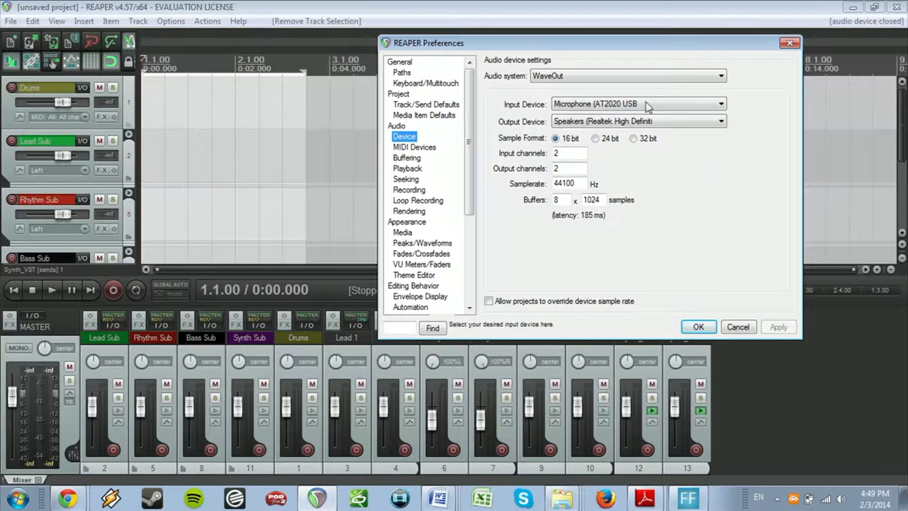
{"action": "left_click", "coordinate": [554, 77]}
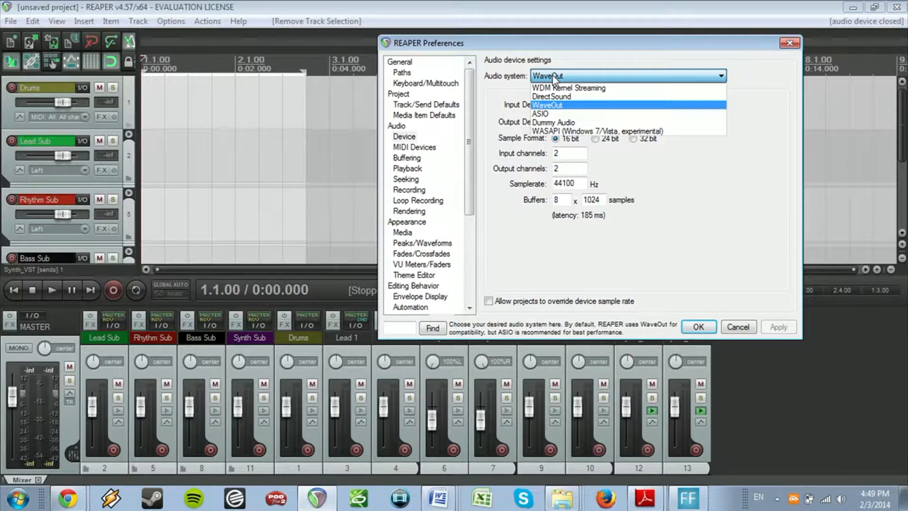
{"action": "left_click", "coordinate": [553, 78]}
{"action": "left_click", "coordinate": [554, 79]}
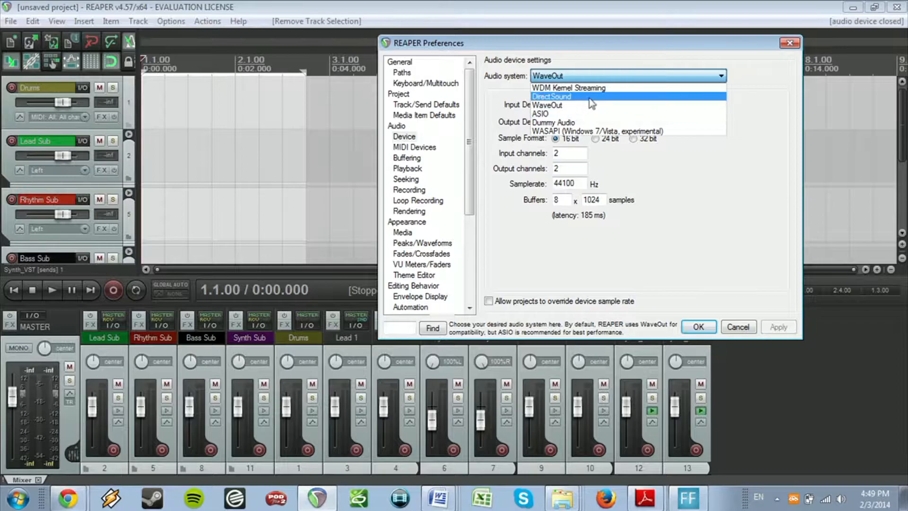
{"action": "left_click", "coordinate": [743, 76]}
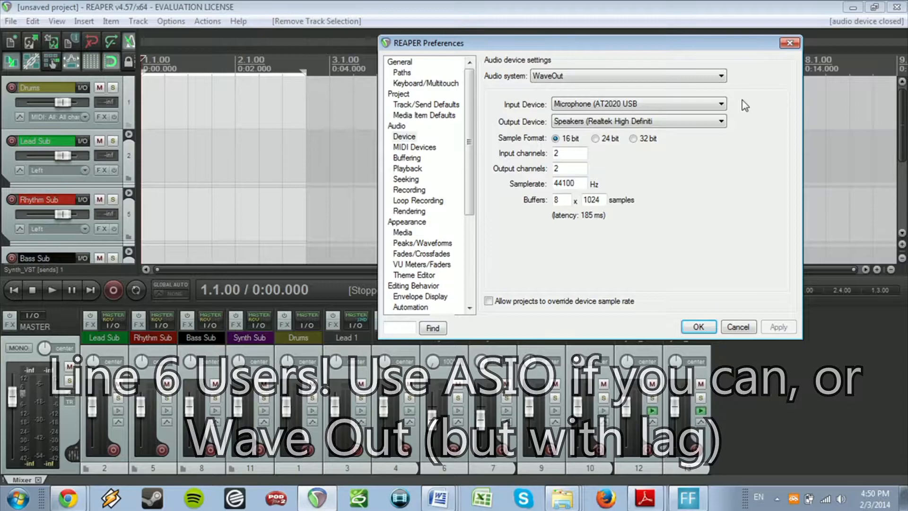
{"action": "left_click", "coordinate": [717, 106]}
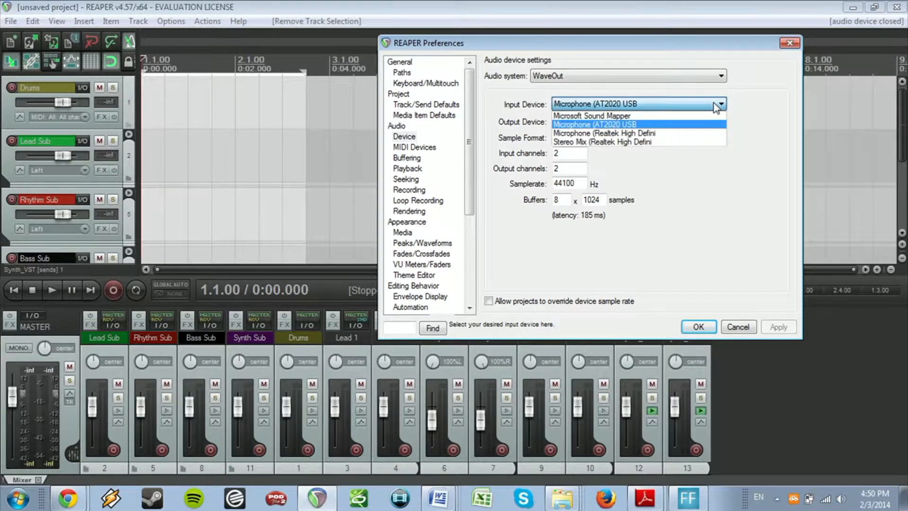
{"action": "left_click", "coordinate": [717, 106]}
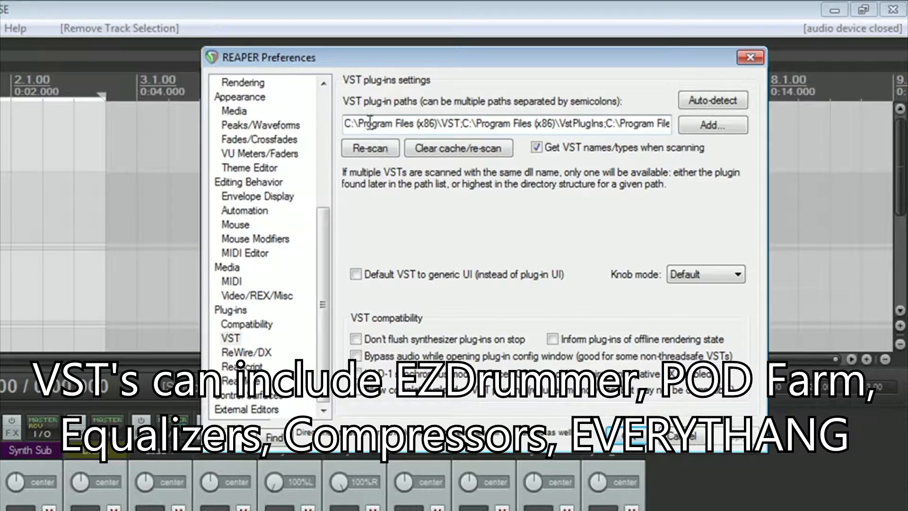
Step: Inspect the VST plug-in path settings in the preferences
{"action": "left_click", "coordinate": [394, 124]}
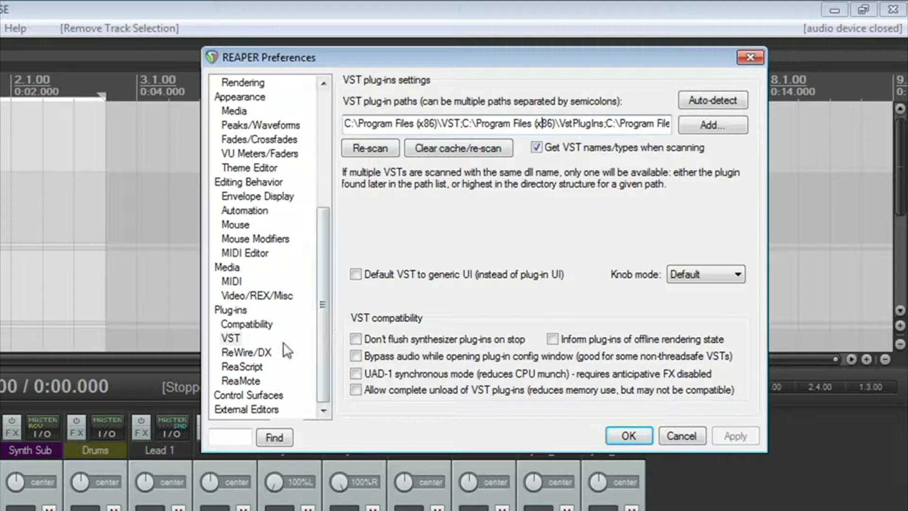
{"action": "left_click", "coordinate": [243, 325]}
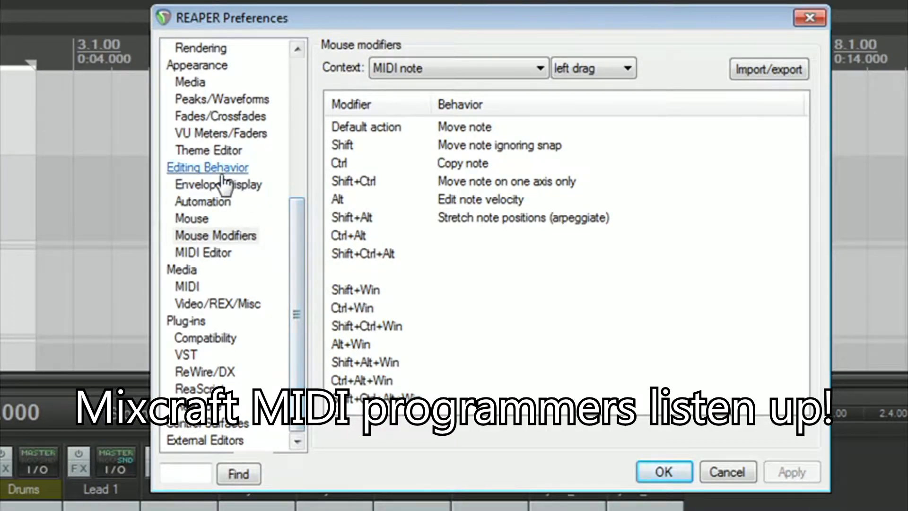
Step: Open the mouse modifier preferences and show the left click behaviors for the MIDI note context
{"action": "mouse_move", "coordinate": [296, 231]}
{"action": "left_mouse_down"}
{"action": "mouse_move", "coordinate": [313, 148]}
{"action": "mouse_move", "coordinate": [307, 243]}
{"action": "left_mouse_up"}
{"action": "left_click", "coordinate": [244, 237]}
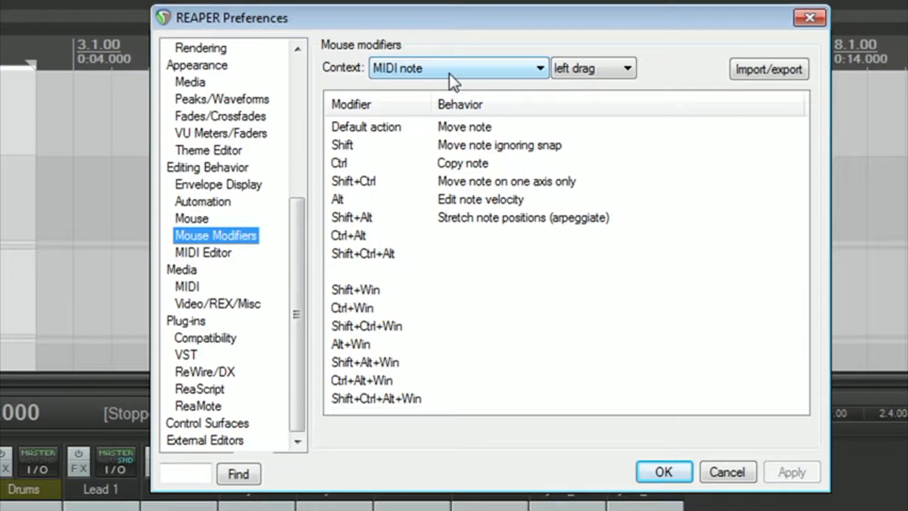
{"action": "left_click", "coordinate": [571, 66]}
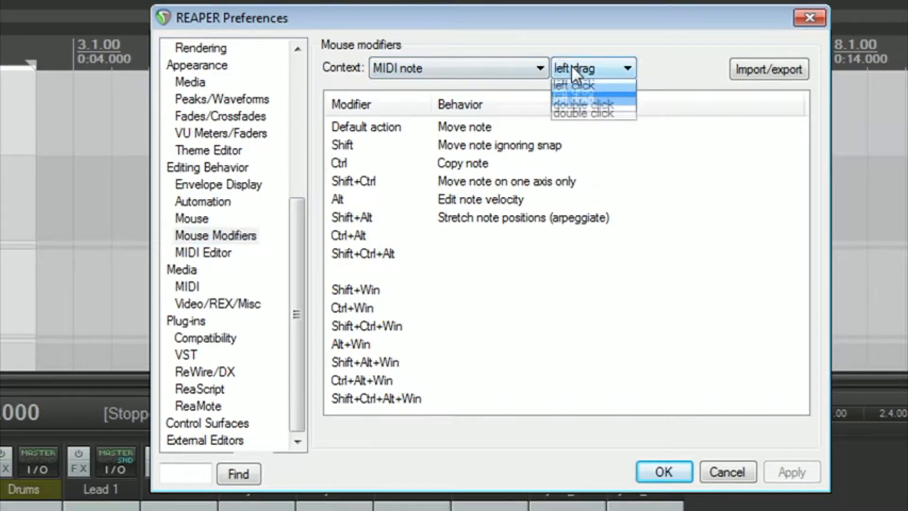
{"action": "left_click", "coordinate": [577, 87]}
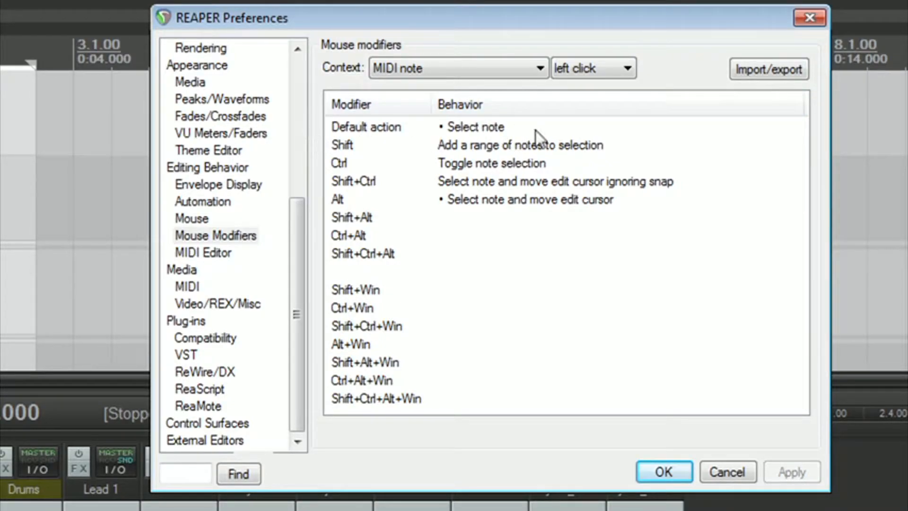
Step: Review the left click and double click behaviors for the MIDI piano roll context, and close the preferences with OK
{"action": "left_click", "coordinate": [416, 71]}
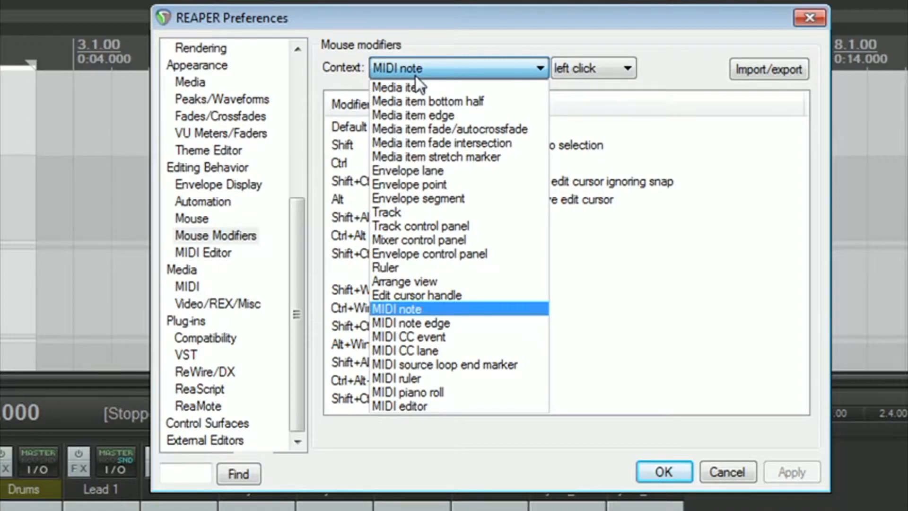
{"action": "left_click", "coordinate": [397, 392]}
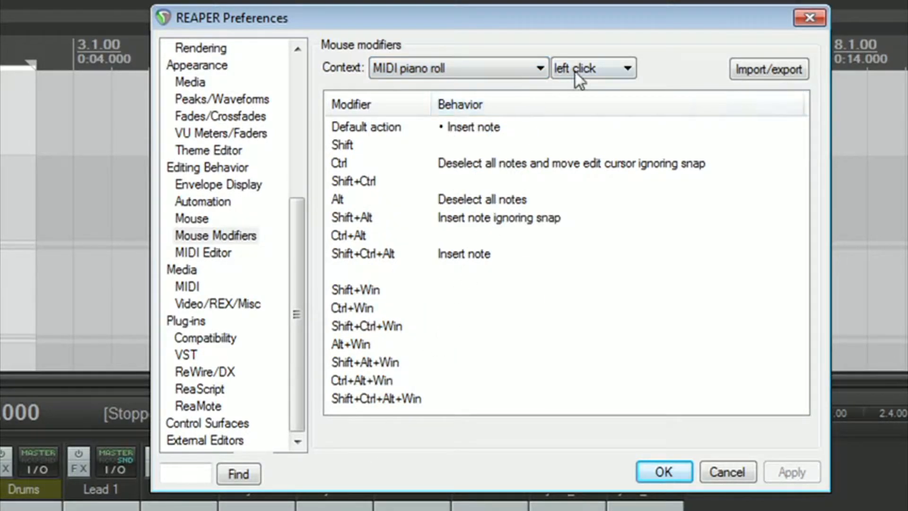
{"action": "left_click", "coordinate": [619, 69]}
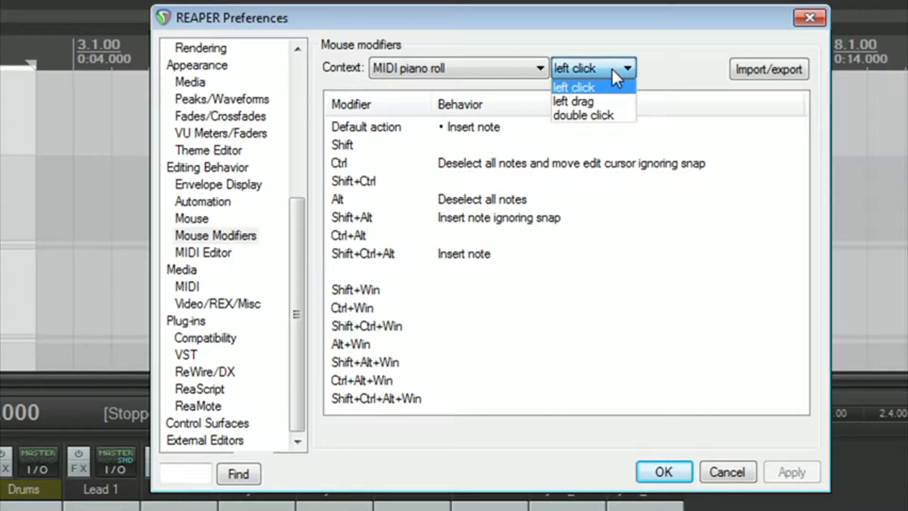
{"action": "left_click", "coordinate": [611, 69]}
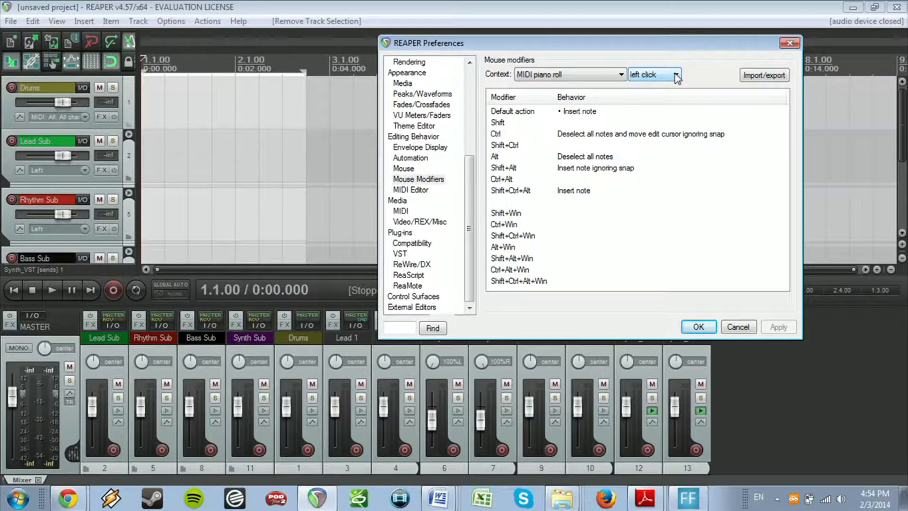
{"action": "left_click", "coordinate": [677, 75]}
{"action": "left_click", "coordinate": [664, 103]}
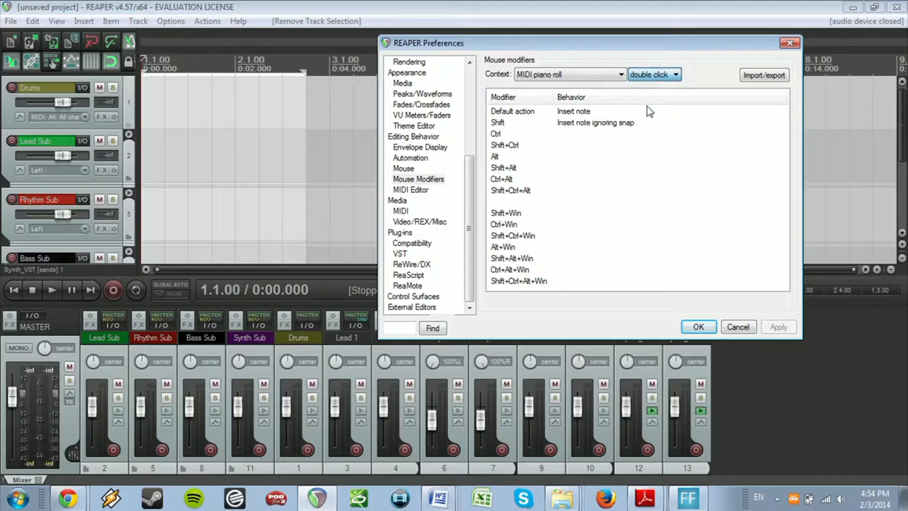
{"action": "left_click", "coordinate": [665, 77]}
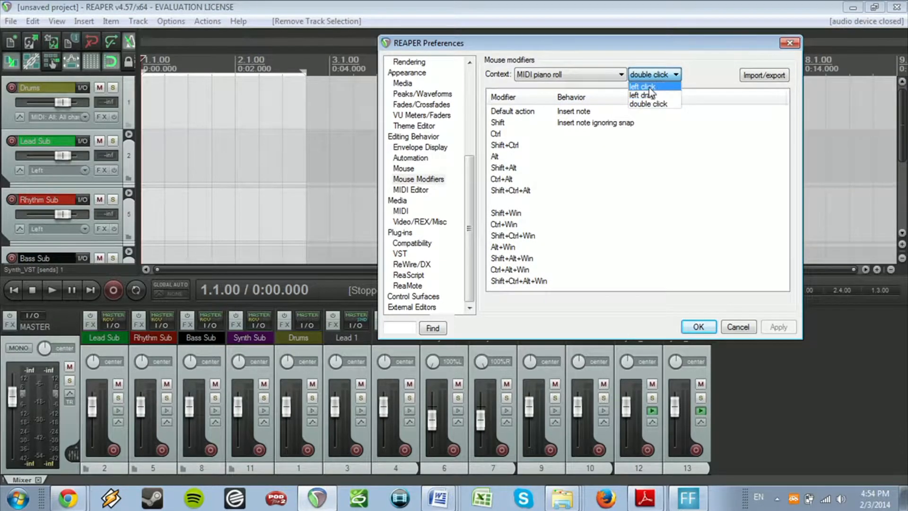
{"action": "left_click", "coordinate": [657, 83]}
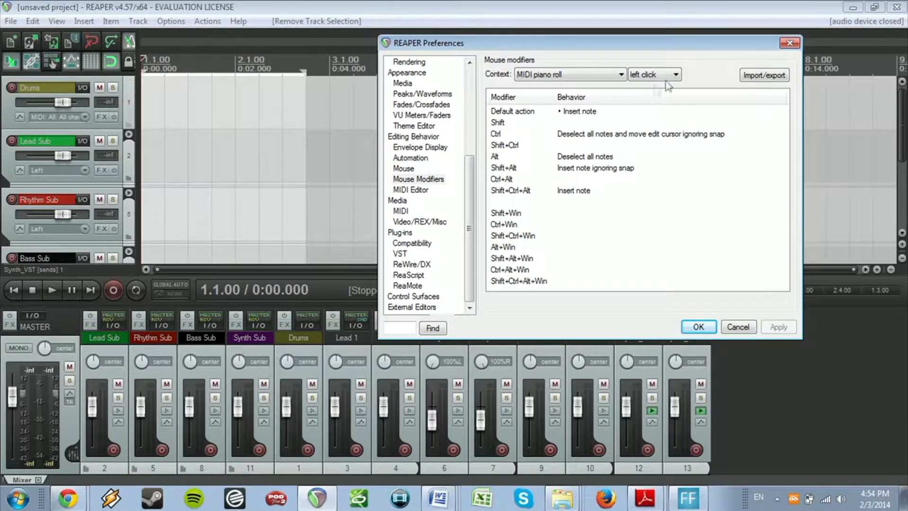
{"action": "left_click", "coordinate": [698, 326]}
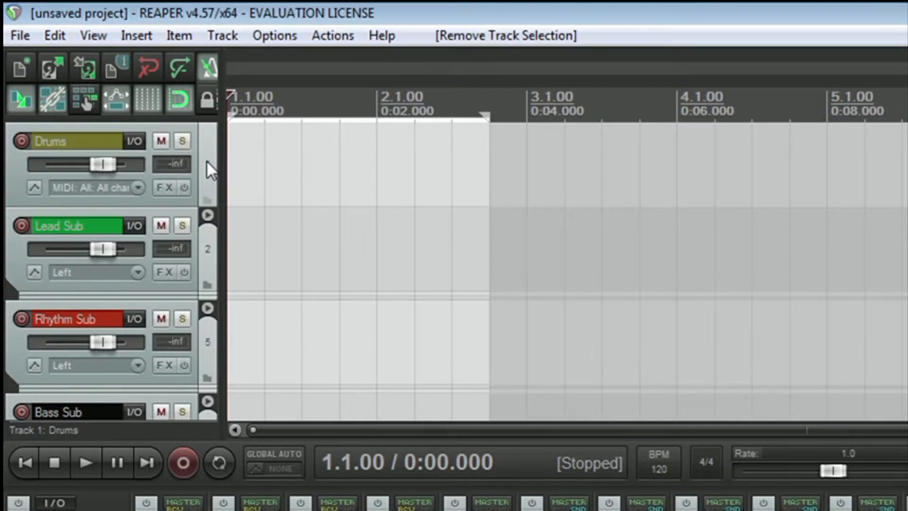
Step: Select the Drums track and increase its height in the track list
{"action": "left_click", "coordinate": [200, 160]}
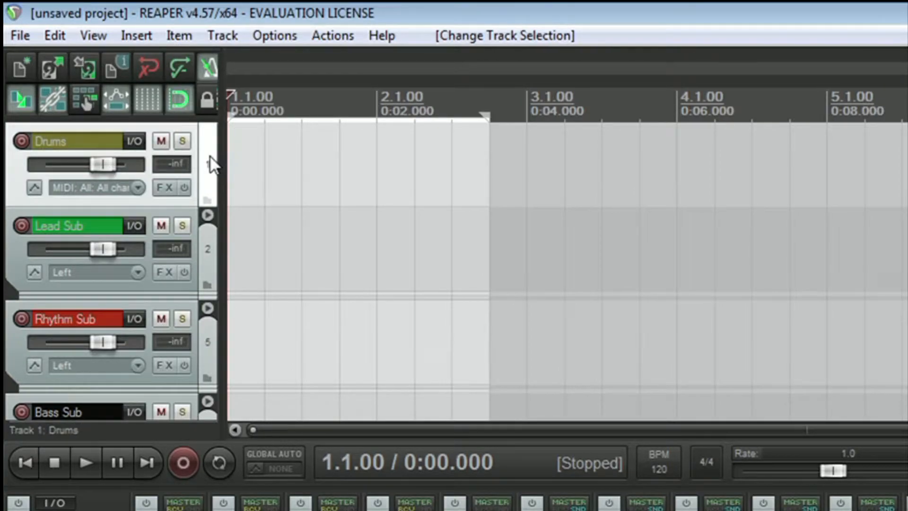
{"action": "right_click", "coordinate": [211, 163]}
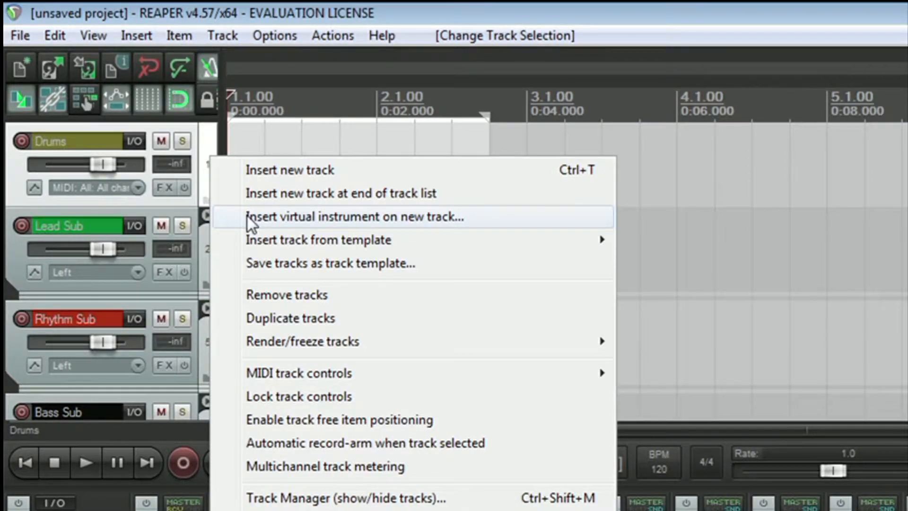
{"action": "left_click", "coordinate": [212, 137]}
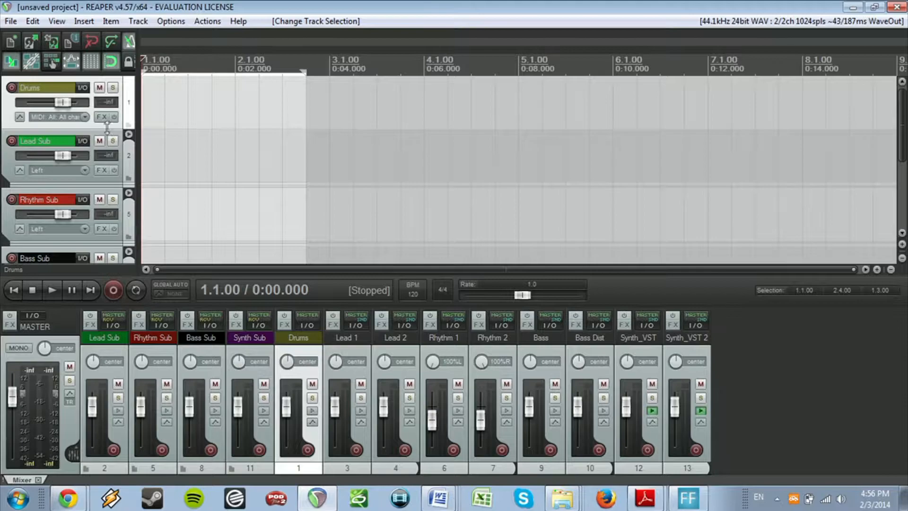
{"action": "left_click_drag", "start_coordinate": [104, 129], "coordinate": [99, 182]}
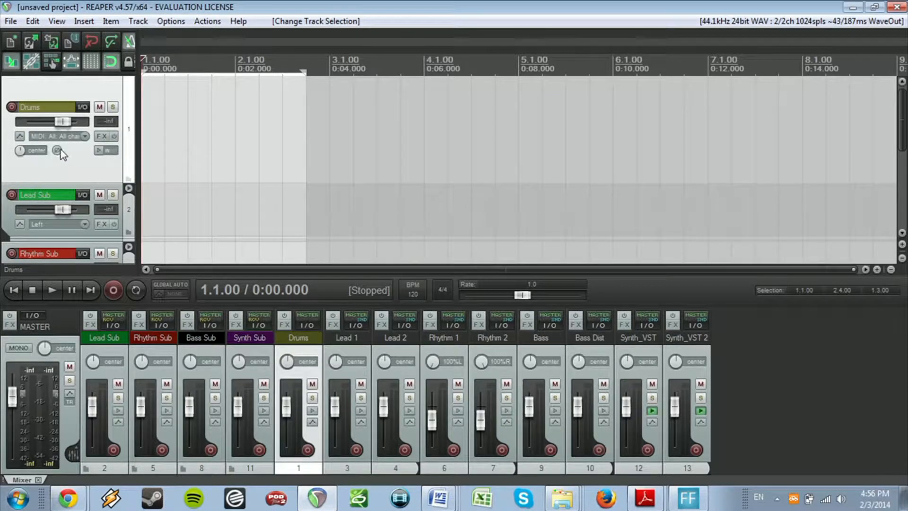
Step: Add the Superior Drummer 2 (x86) virtual instrument to the Drums track and move its window higher up
{"action": "left_click", "coordinate": [98, 137]}
{"action": "left_click", "coordinate": [227, 180]}
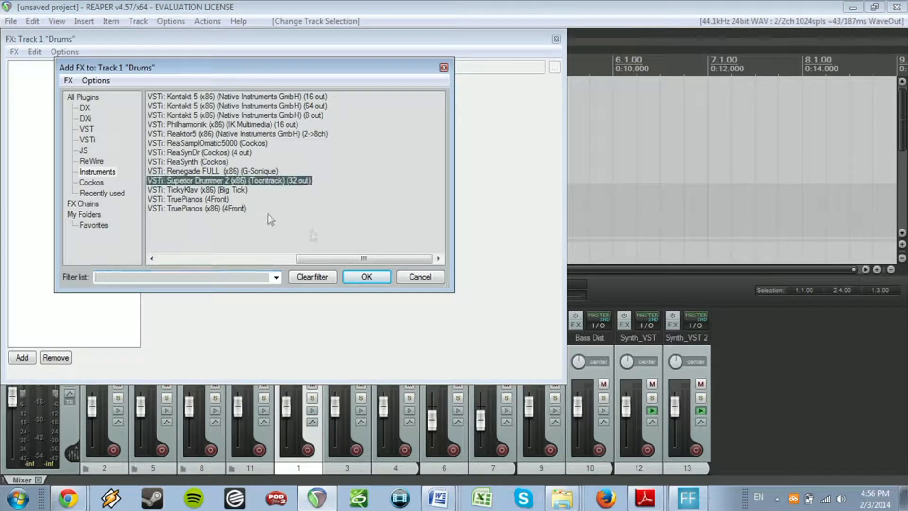
{"action": "left_click", "coordinate": [367, 276]}
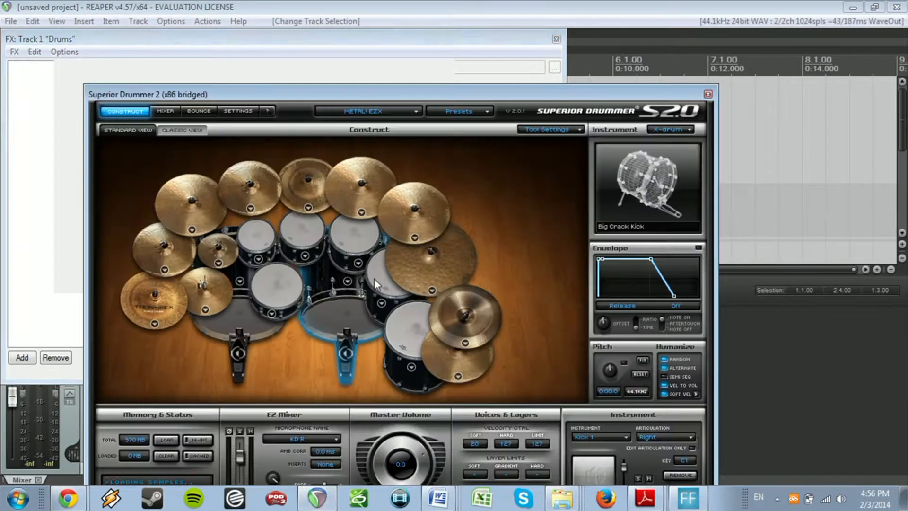
{"action": "left_click_drag", "start_coordinate": [147, 97], "coordinate": [150, 72]}
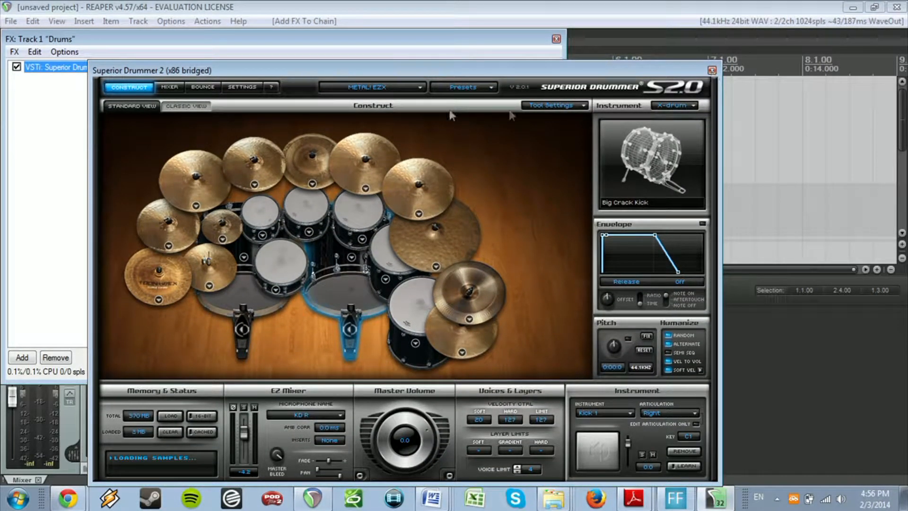
Step: Load the Swiggles Kit.s20 project into Superior Drummer 2 and close the plug-in and FX chain windows
{"action": "left_click", "coordinate": [444, 87]}
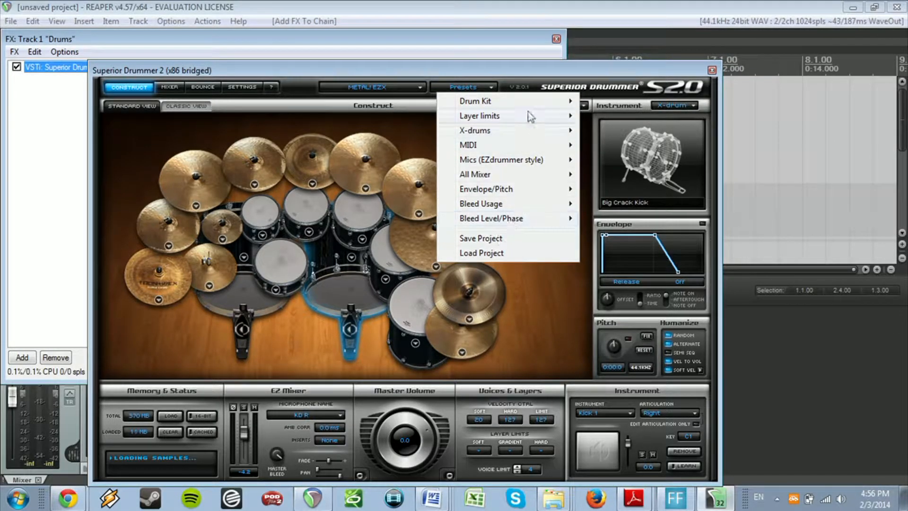
{"action": "left_click", "coordinate": [514, 70]}
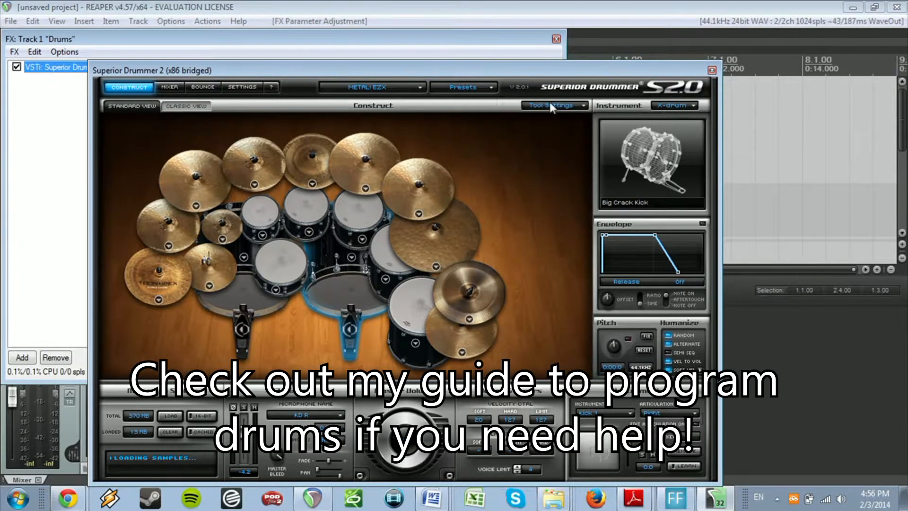
{"action": "left_click", "coordinate": [457, 88]}
{"action": "left_click", "coordinate": [497, 252]}
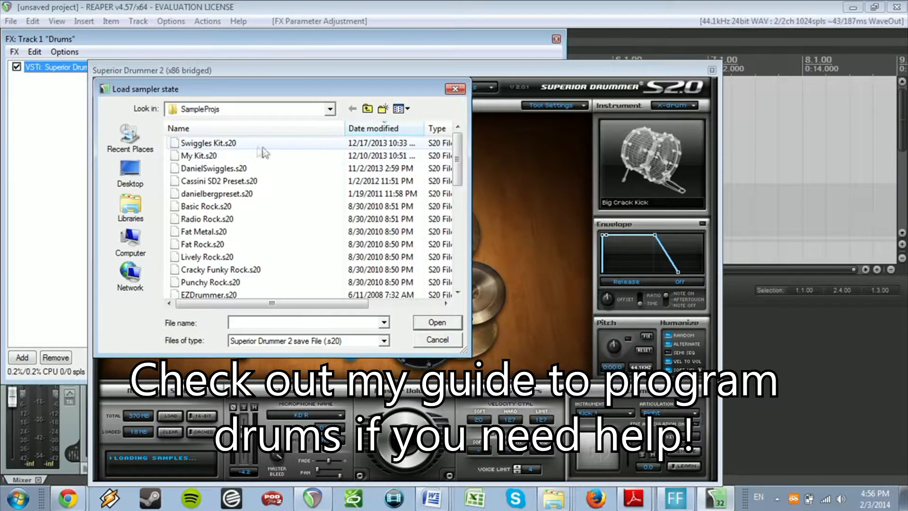
{"action": "left_click", "coordinate": [257, 143]}
{"action": "left_click", "coordinate": [430, 322]}
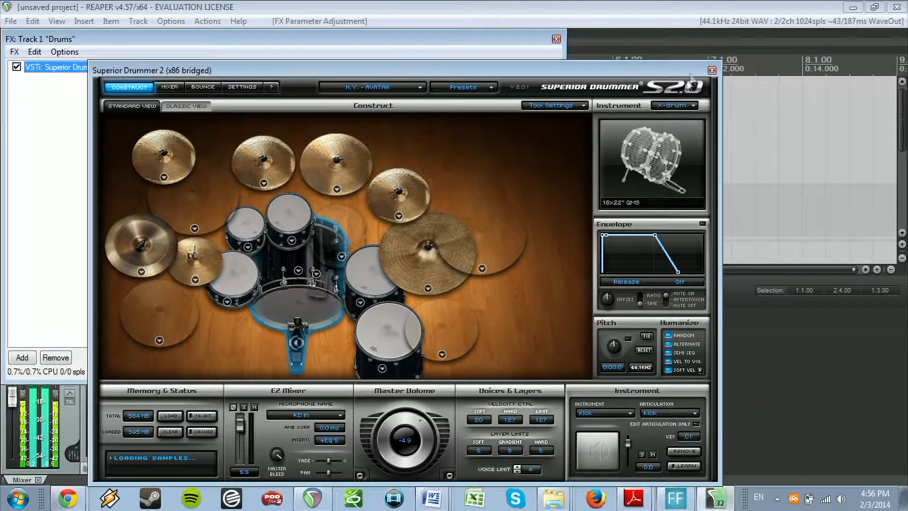
{"action": "left_click", "coordinate": [712, 71]}
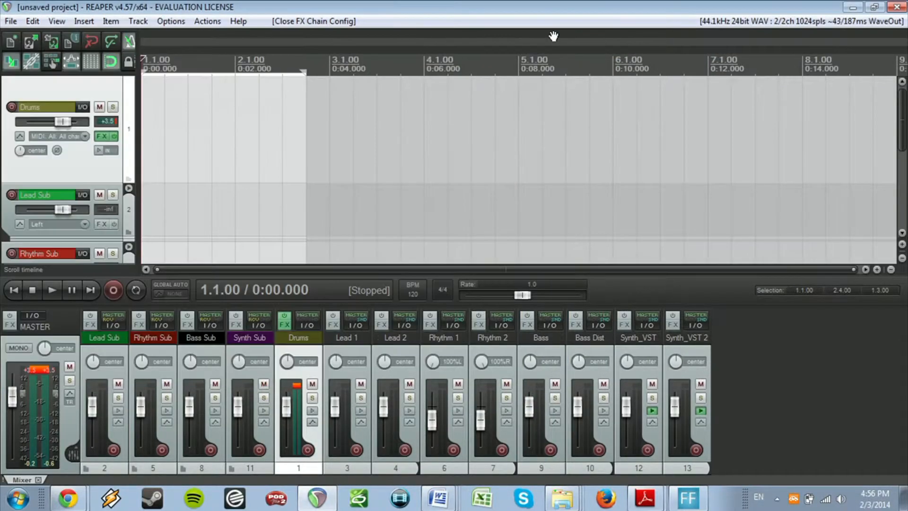
{"action": "left_click", "coordinate": [556, 40]}
Step: Expand the Lead Sub folder track to show its child tracks Lead 1 and Lead 2
{"action": "left_click_drag", "start_coordinate": [56, 182], "coordinate": [56, 145]}
{"action": "scroll", "coordinate": [130, 110], "scroll_direction": "down", "scroll_amount": 2}
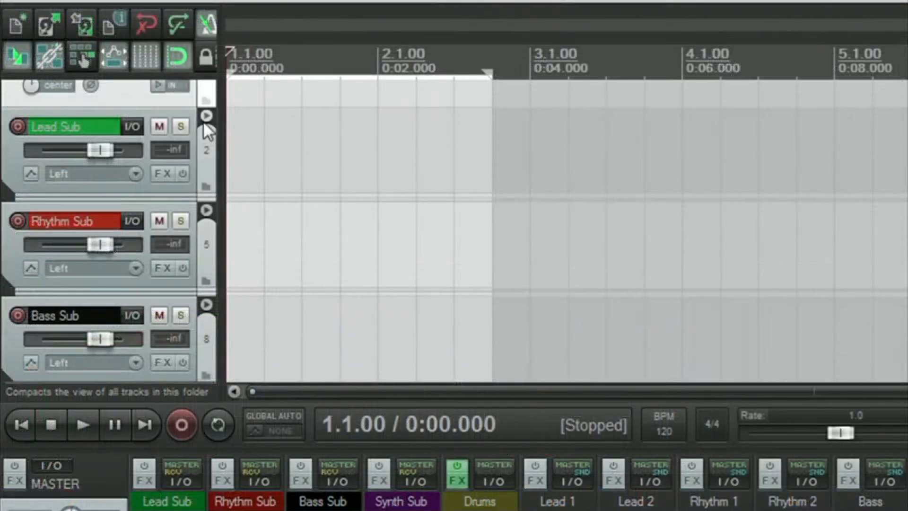
{"action": "left_click", "coordinate": [128, 99]}
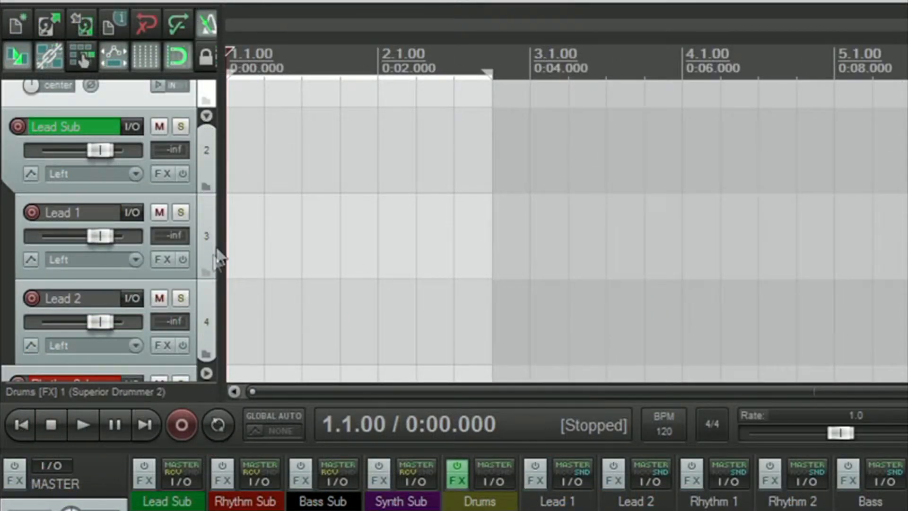
Step: Arm the Lead 1 track for recording to check its input level, and disarm it again
{"action": "scroll", "coordinate": [209, 238], "scroll_direction": "down", "scroll_amount": 2}
{"action": "scroll", "coordinate": [209, 237], "scroll_direction": "up", "scroll_amount": 2}
{"action": "left_click", "coordinate": [31, 213]}
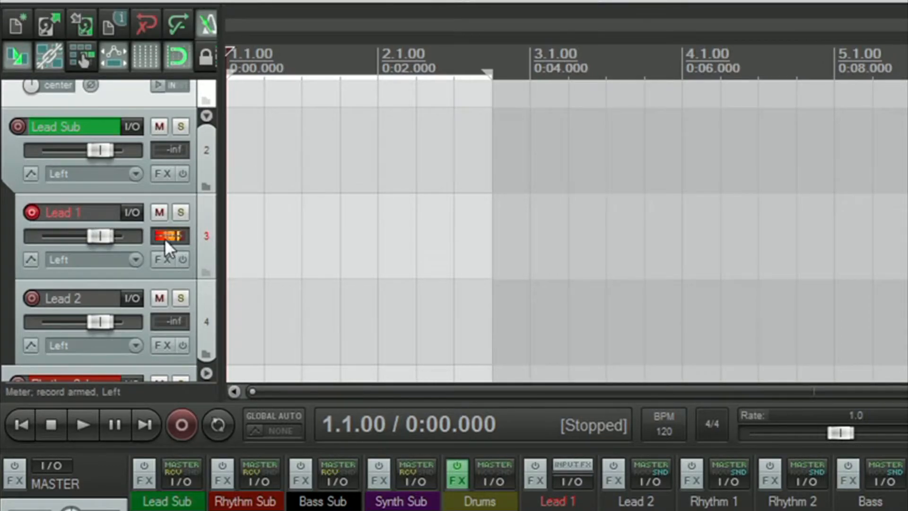
{"action": "left_click", "coordinate": [31, 213]}
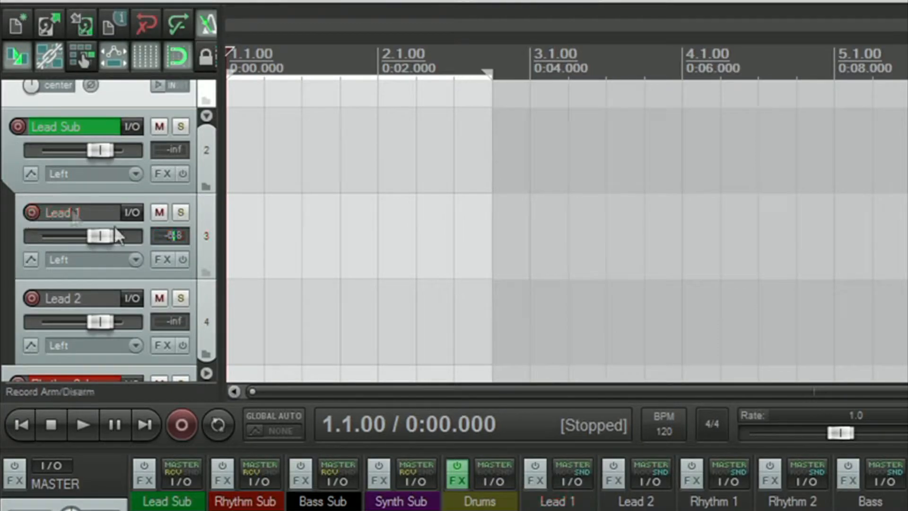
Step: Select the Lead Sub folder track and review the receives from Lead 1 and Lead 2 in its routing window
{"action": "left_click", "coordinate": [210, 239]}
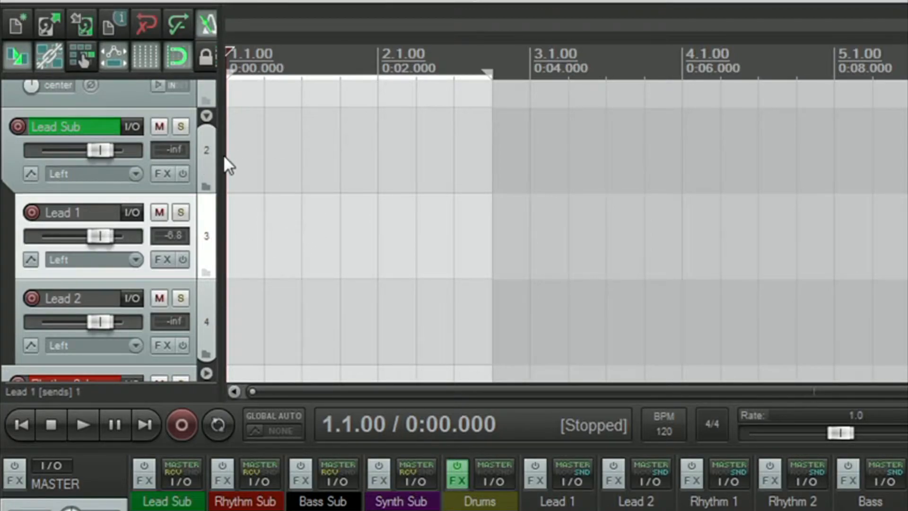
{"action": "left_click", "coordinate": [207, 158]}
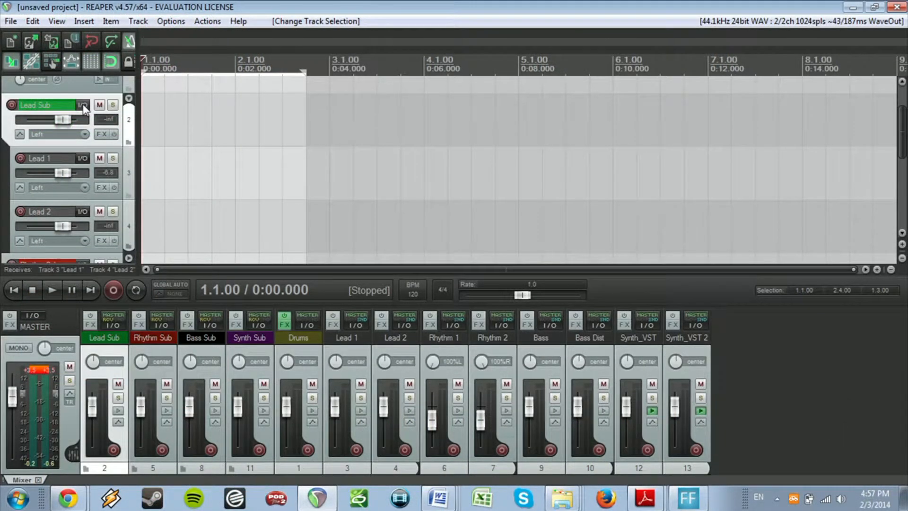
{"action": "left_click", "coordinate": [83, 104]}
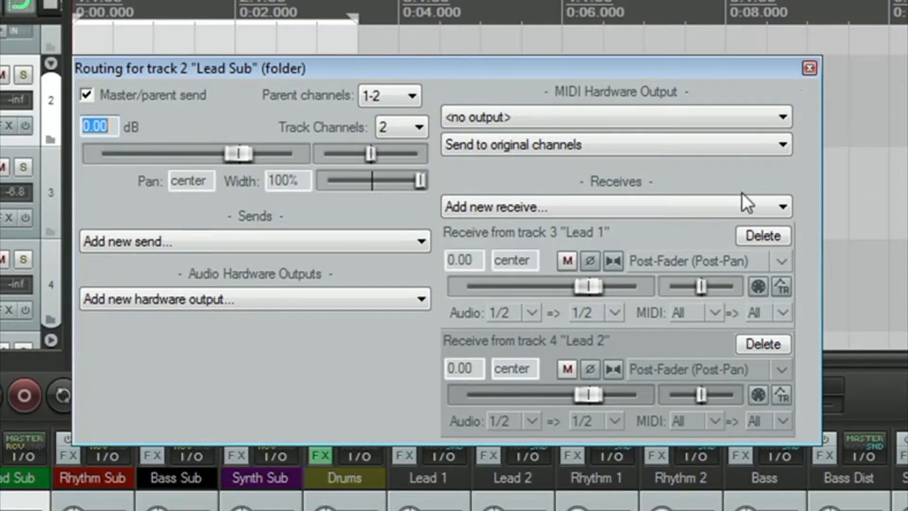
{"action": "left_click", "coordinate": [809, 69]}
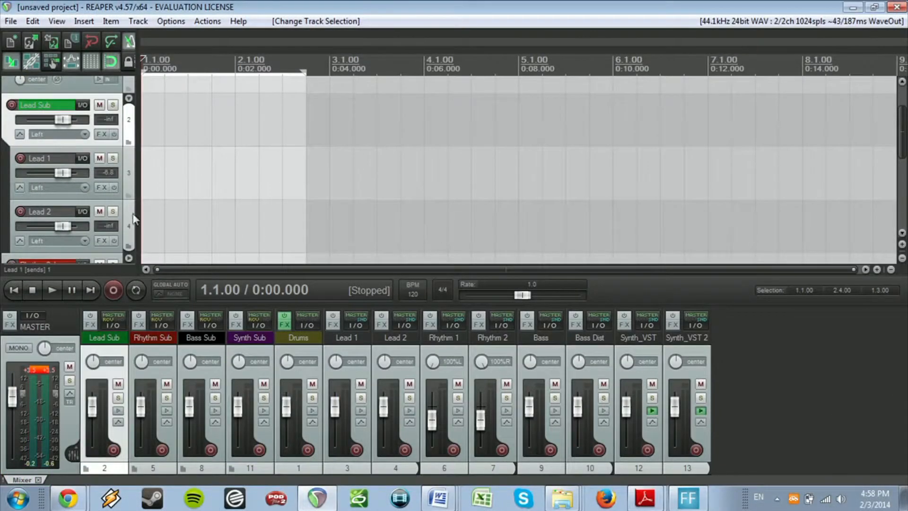
Step: Insert a new track below Lead 2 and move it into the Lead Sub folder between Lead 1 and Lead 2
{"action": "left_click", "coordinate": [134, 220]}
{"action": "right_click", "coordinate": [135, 220]}
{"action": "left_click", "coordinate": [156, 126]}
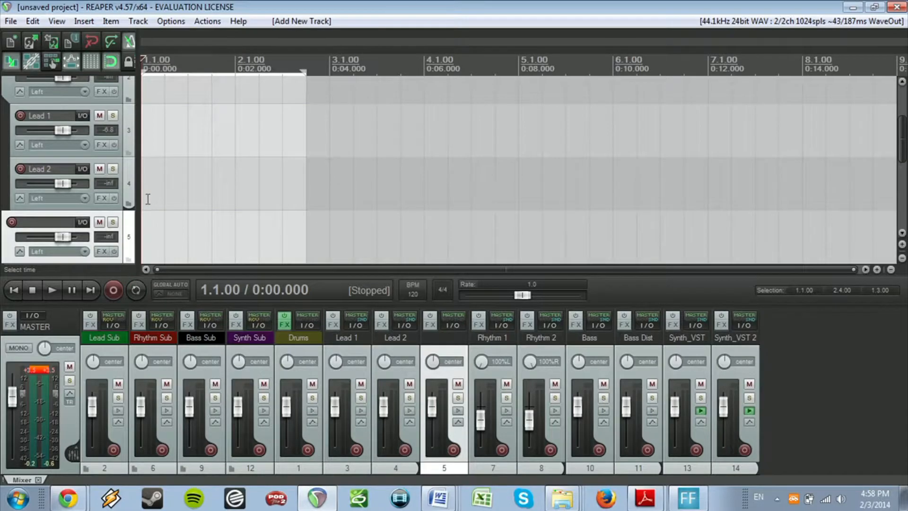
{"action": "scroll", "coordinate": [134, 194], "scroll_direction": "down", "scroll_amount": 1}
{"action": "left_click_drag", "start_coordinate": [134, 185], "coordinate": [134, 185]}
{"action": "left_click_drag", "start_coordinate": [126, 229], "coordinate": [100, 165]}
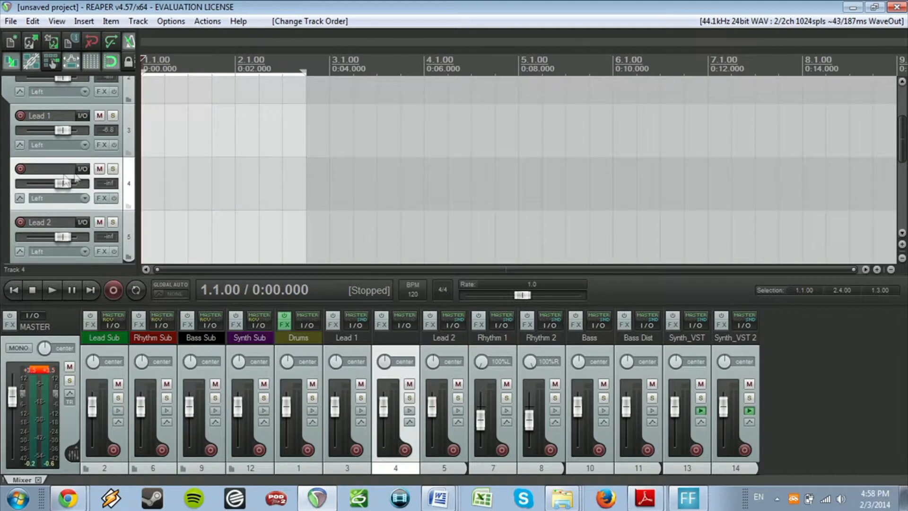
Step: Name the new track Lead 3
{"action": "double_click", "coordinate": [51, 169]}
{"action": "type", "text": "Lead 3"}
{"action": "key", "text": "Return"}
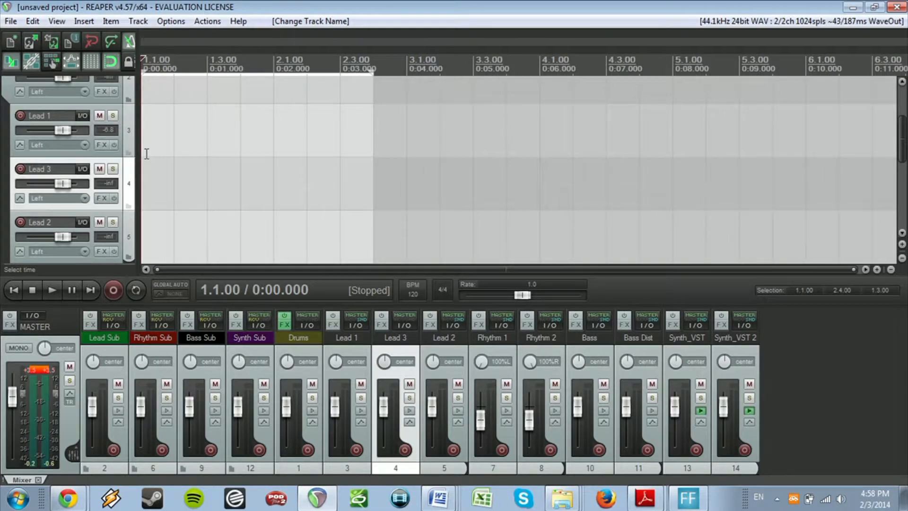
Step: Add a receive from Lead 3 in the Lead Sub routing, close the window and reset the master peak meter
{"action": "scroll", "coordinate": [125, 165], "scroll_direction": "up", "scroll_amount": 2}
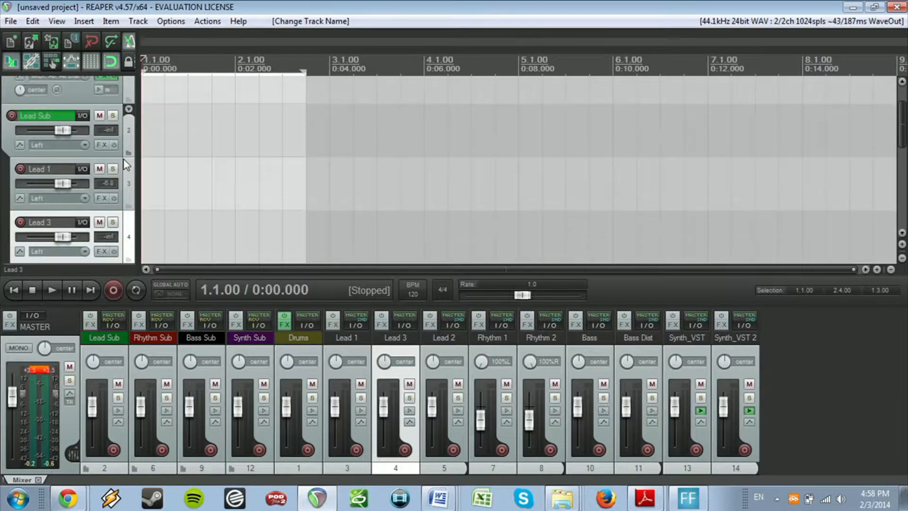
{"action": "left_click", "coordinate": [84, 118]}
{"action": "left_click", "coordinate": [457, 191]}
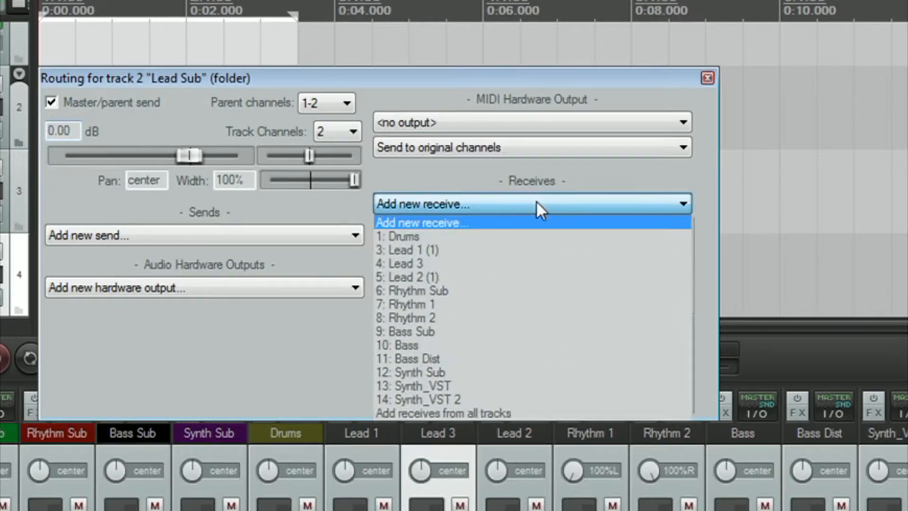
{"action": "left_click", "coordinate": [454, 263]}
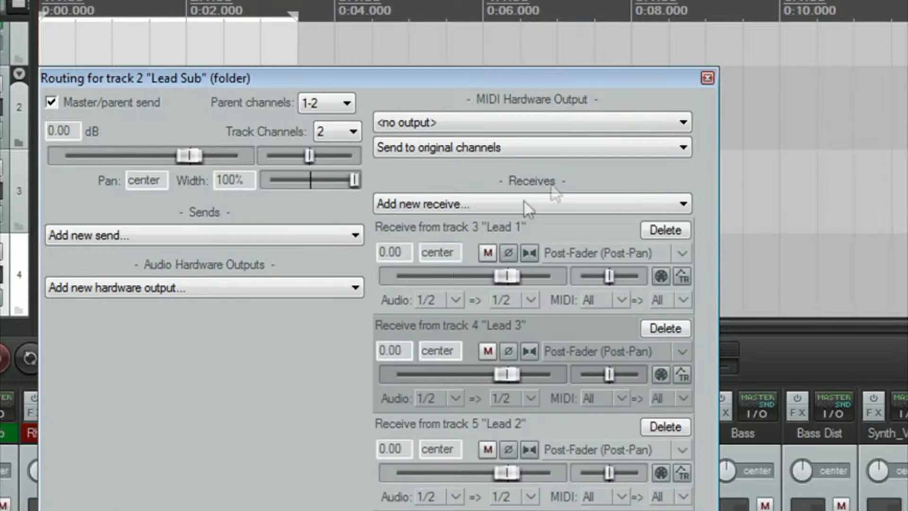
{"action": "left_click", "coordinate": [706, 79]}
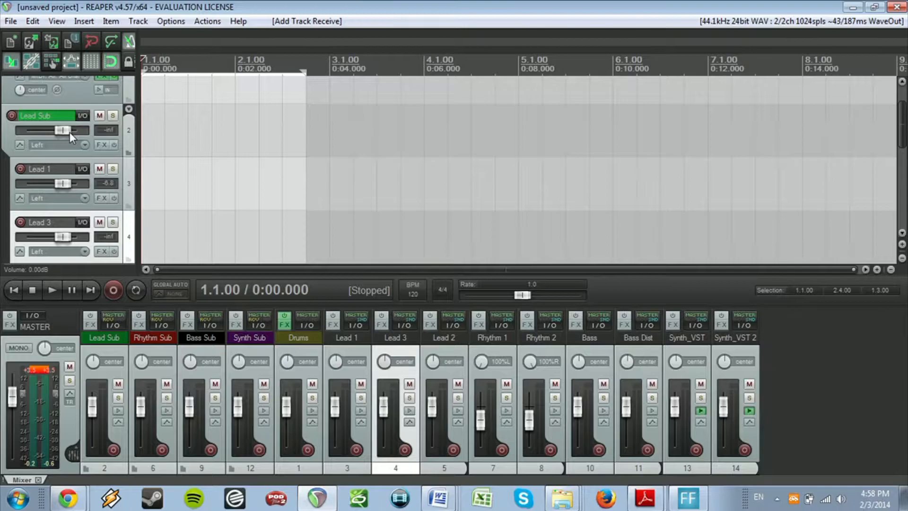
{"action": "left_click", "coordinate": [34, 369]}
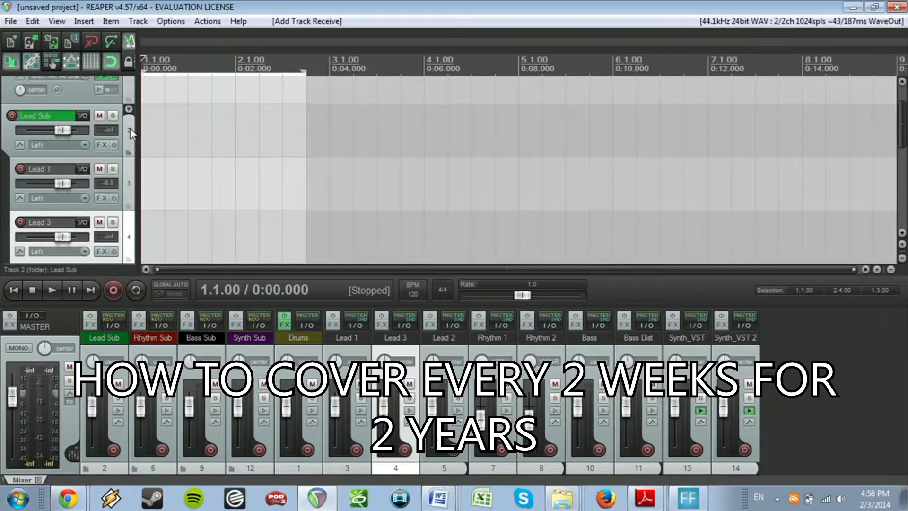
Step: Move the Lead 3 track below Lead 2, keeping it inside the Lead Sub folder
{"action": "scroll", "coordinate": [130, 127], "scroll_direction": "down", "scroll_amount": 1}
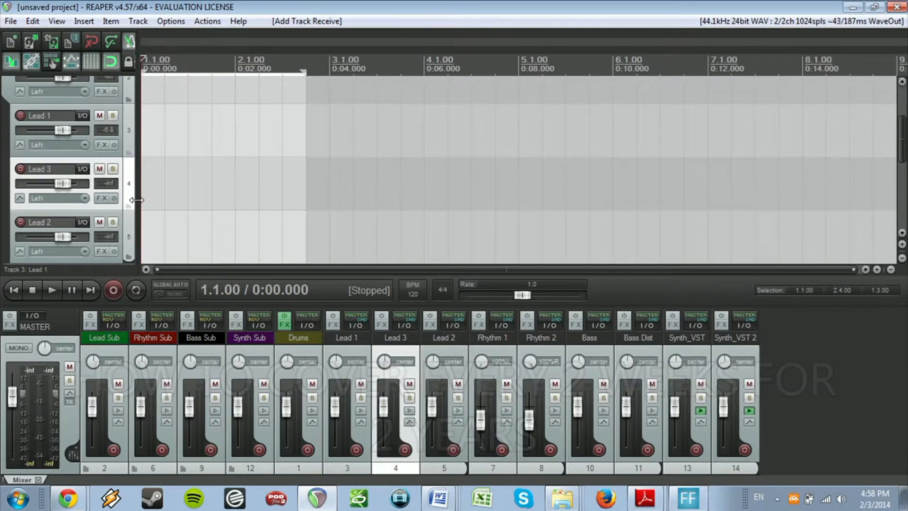
{"action": "left_click_drag", "start_coordinate": [131, 180], "coordinate": [137, 248]}
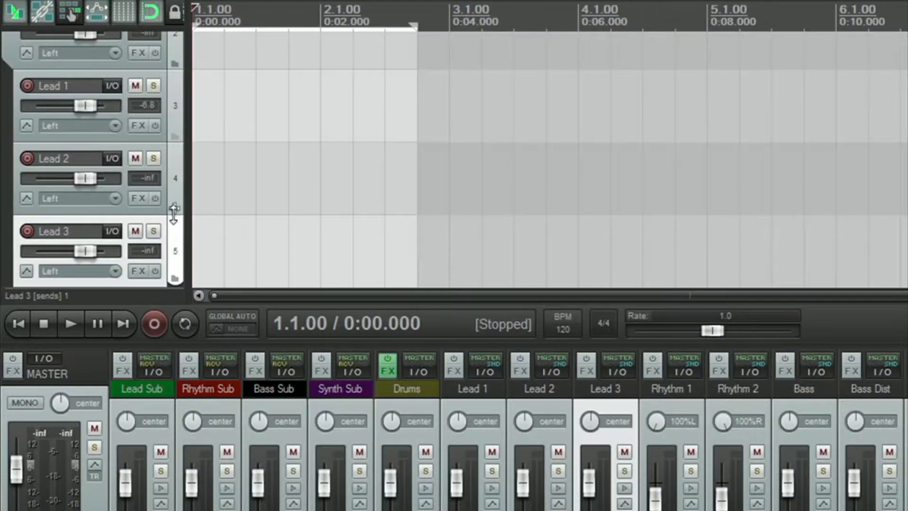
{"action": "scroll", "coordinate": [123, 152], "scroll_direction": "up", "scroll_amount": 2}
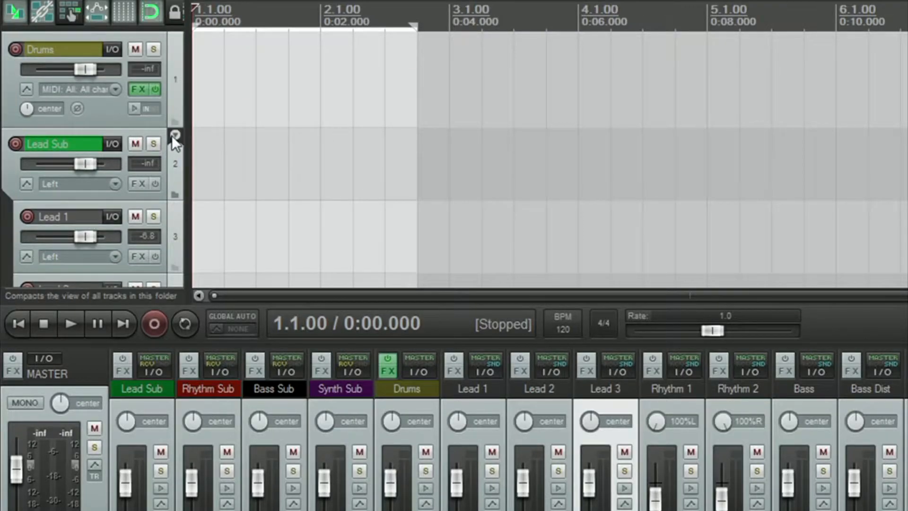
Step: Lower the volume of the Lead 2 track slightly and select the Lead 1 track
{"action": "scroll", "coordinate": [172, 135], "scroll_direction": "down", "scroll_amount": 1}
{"action": "left_click_drag", "start_coordinate": [94, 164], "coordinate": [81, 165]}
{"action": "left_click", "coordinate": [176, 162]}
{"action": "scroll", "coordinate": [176, 162], "scroll_direction": "down", "scroll_amount": 1}
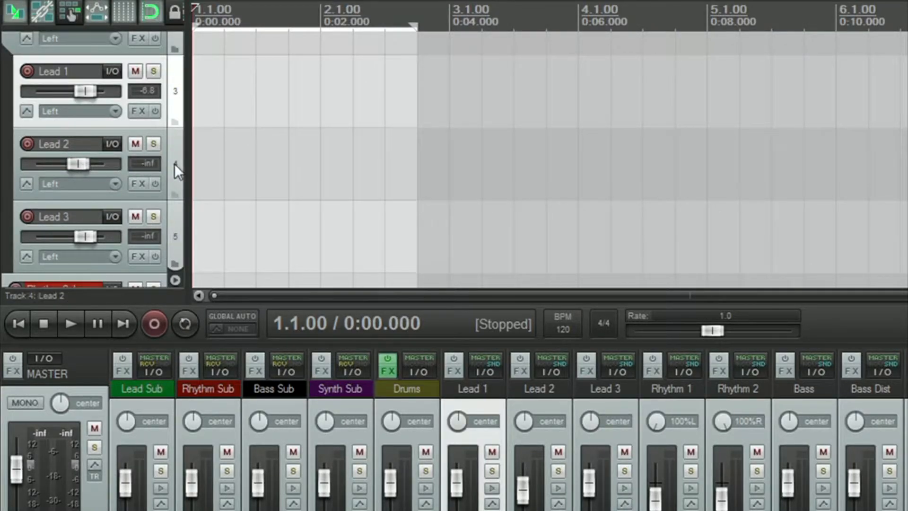
Step: Lower the volume of the Lead Sub folder track and bring it partly back up, slightly below its original level
{"action": "scroll", "coordinate": [174, 163], "scroll_direction": "up", "scroll_amount": 1}
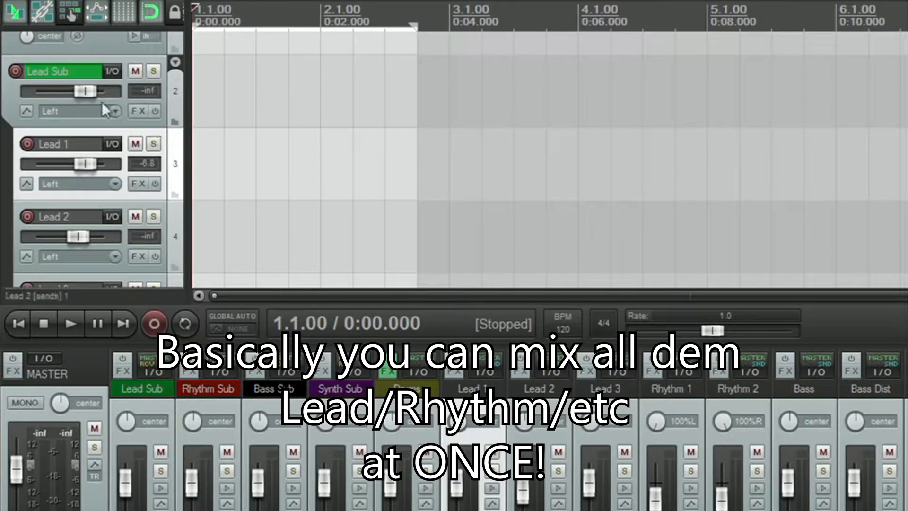
{"action": "left_click_drag", "start_coordinate": [84, 93], "coordinate": [67, 98]}
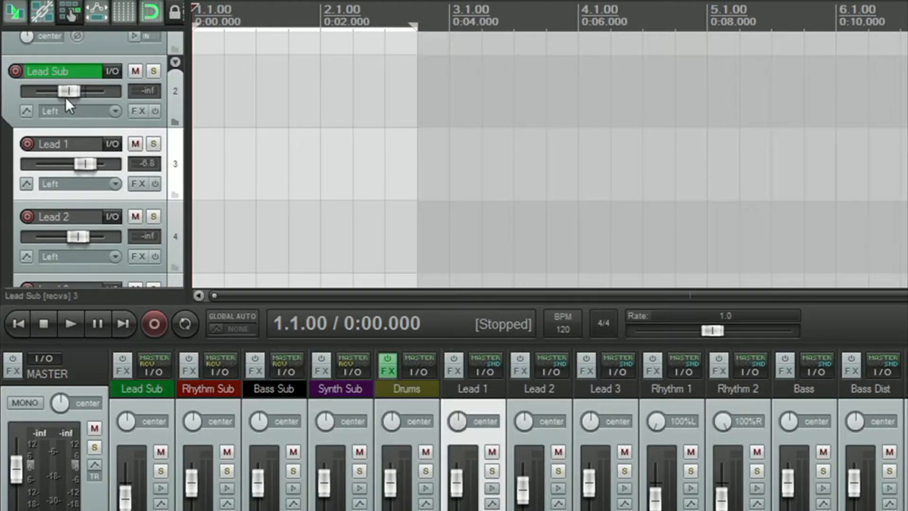
{"action": "left_click_drag", "start_coordinate": [68, 89], "coordinate": [73, 89]}
{"action": "left_click_drag", "start_coordinate": [73, 89], "coordinate": [81, 90]}
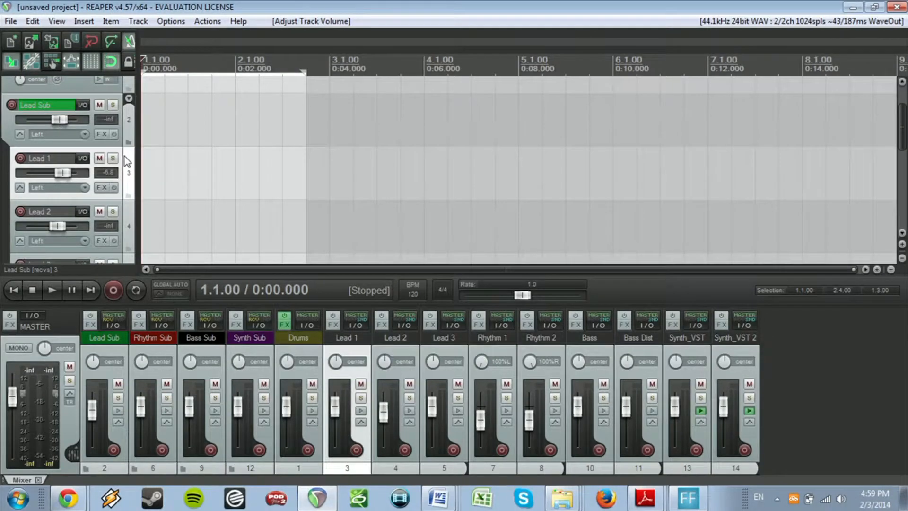
{"action": "scroll", "coordinate": [131, 161], "scroll_direction": "down", "scroll_amount": 1}
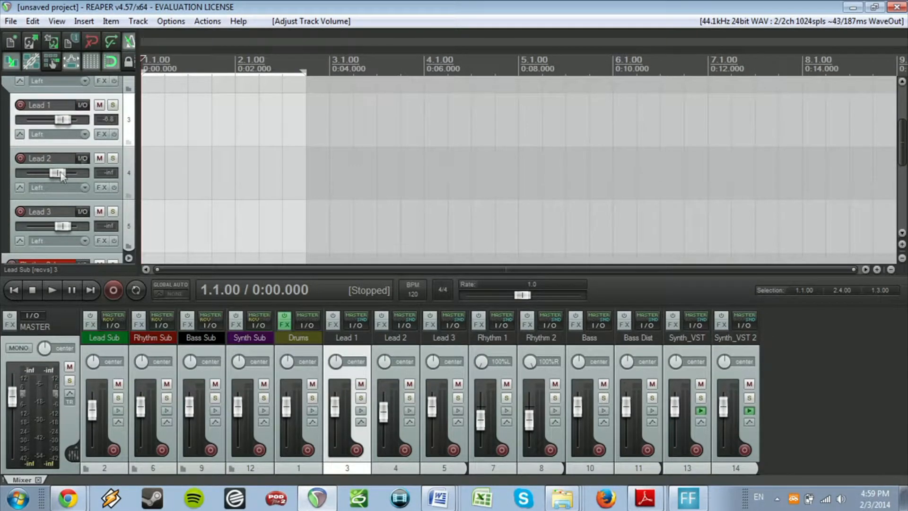
{"action": "scroll", "coordinate": [94, 198], "scroll_direction": "up", "scroll_amount": 1}
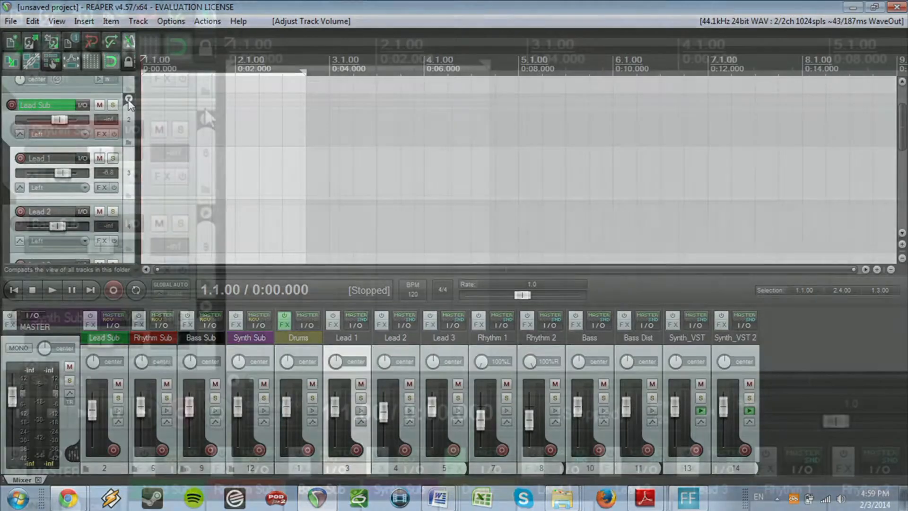
Step: Compact the Lead Sub folder and expand the Rhythm Sub folder to show Rhythm 1 and Rhythm 2
{"action": "left_click", "coordinate": [128, 100]}
{"action": "left_click", "coordinate": [206, 119]}
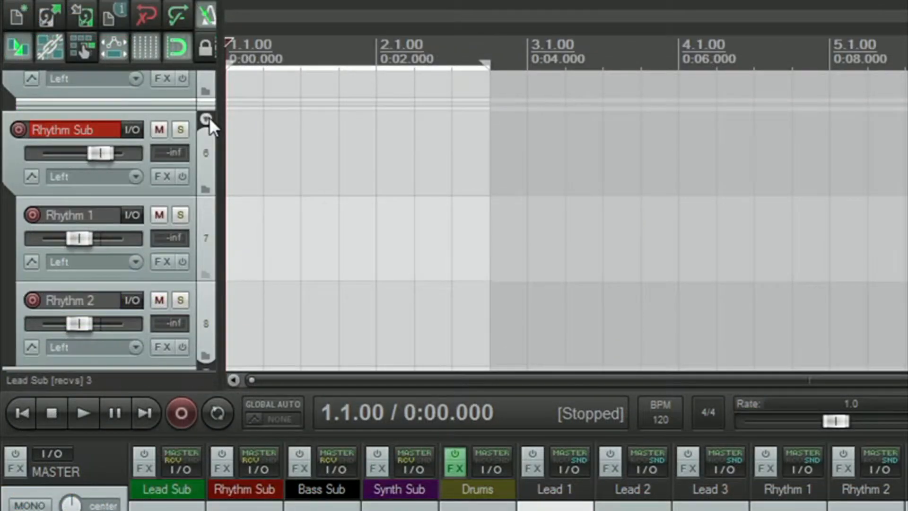
{"action": "scroll", "coordinate": [209, 117], "scroll_direction": "down", "scroll_amount": 1}
{"action": "scroll", "coordinate": [209, 117], "scroll_direction": "up", "scroll_amount": 1}
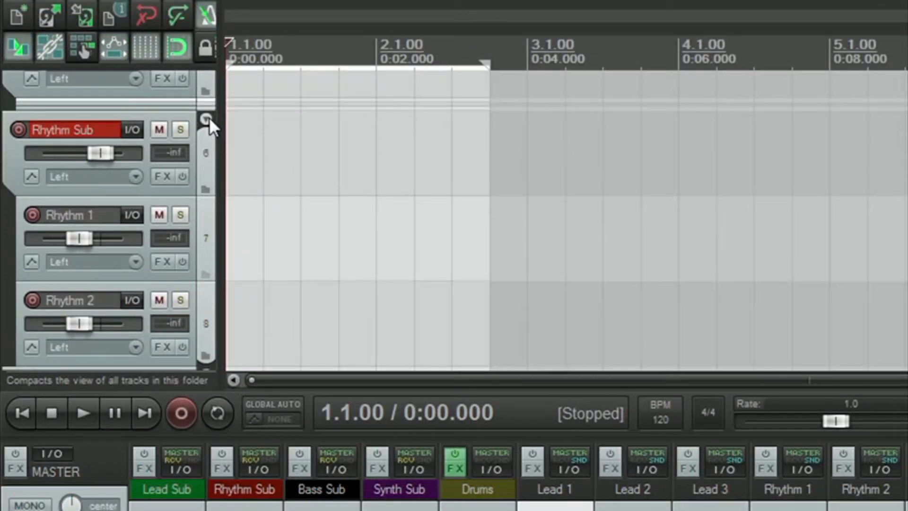
{"action": "scroll", "coordinate": [209, 117], "scroll_direction": "down", "scroll_amount": 1}
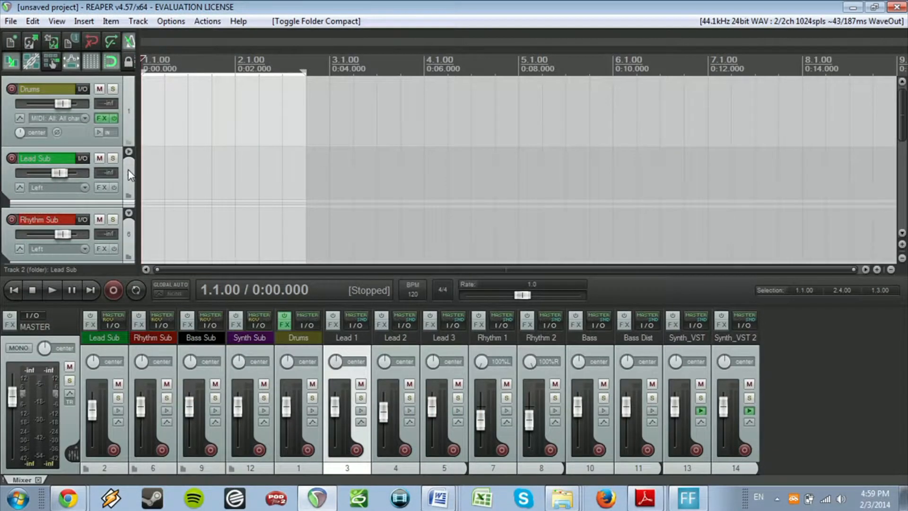
{"action": "scroll", "coordinate": [129, 170], "scroll_direction": "down", "scroll_amount": 3}
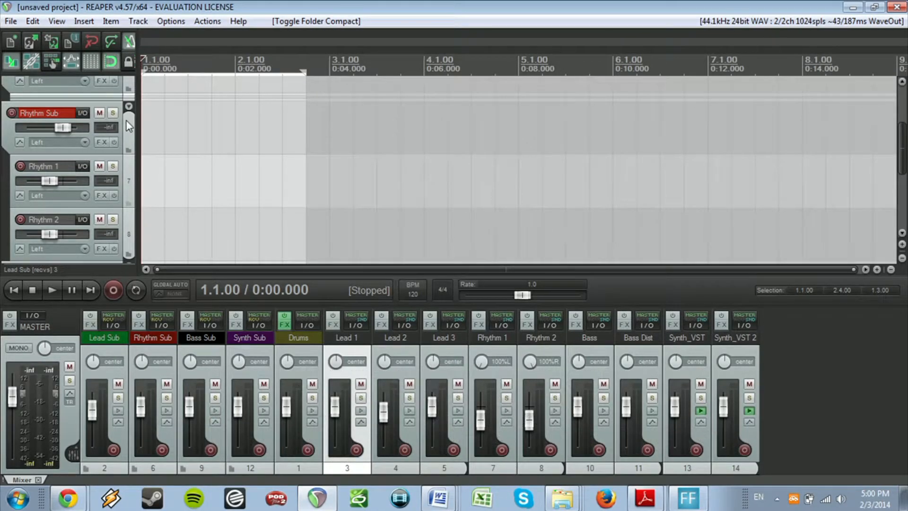
{"action": "scroll", "coordinate": [128, 127], "scroll_direction": "down", "scroll_amount": 1}
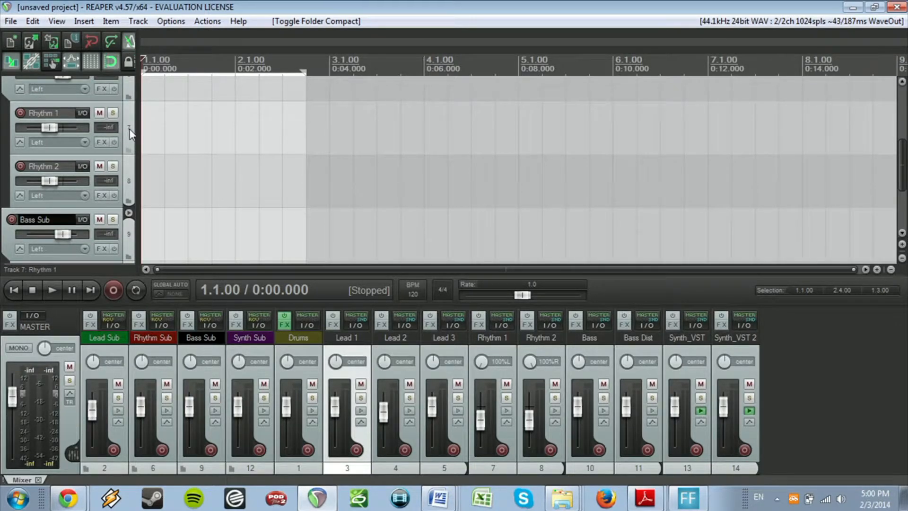
{"action": "scroll", "coordinate": [133, 136], "scroll_direction": "up", "scroll_amount": 2}
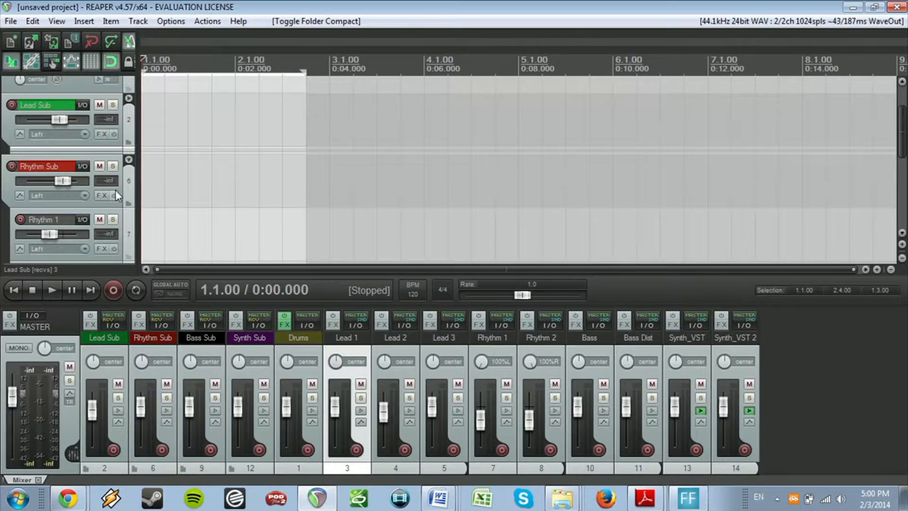
Step: Expand the Bass Sub folder track to show its child tracks Bass and Bass Dist
{"action": "scroll", "coordinate": [119, 187], "scroll_direction": "down", "scroll_amount": 3}
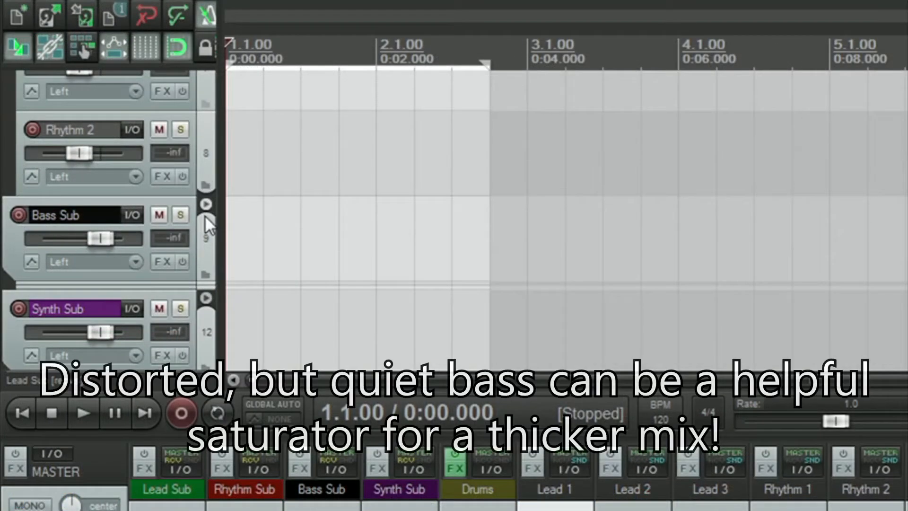
{"action": "left_click", "coordinate": [206, 204]}
{"action": "scroll", "coordinate": [206, 201], "scroll_direction": "down", "scroll_amount": 1}
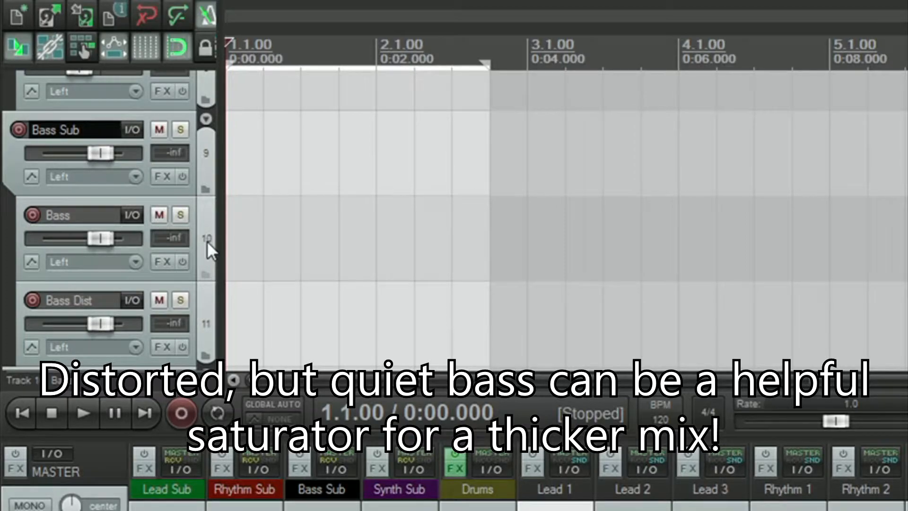
{"action": "scroll", "coordinate": [206, 240], "scroll_direction": "down", "scroll_amount": 1}
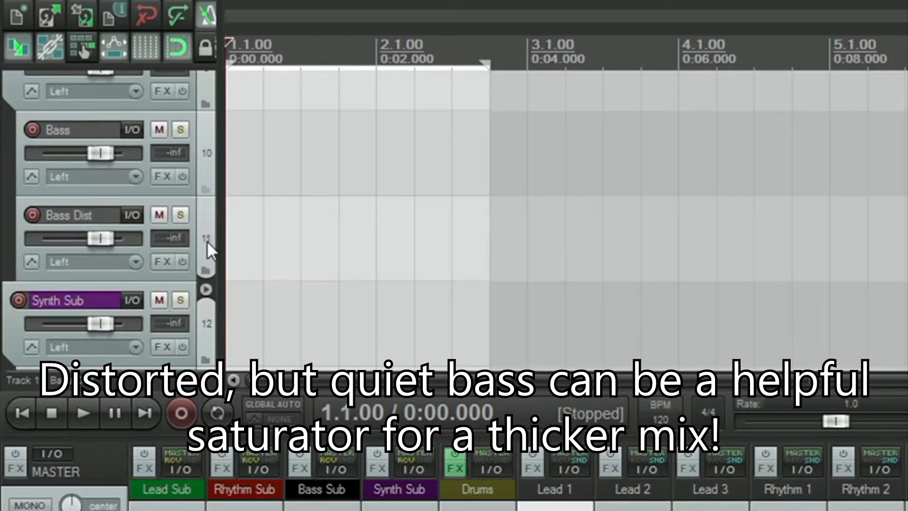
{"action": "scroll", "coordinate": [206, 240], "scroll_direction": "up", "scroll_amount": 1}
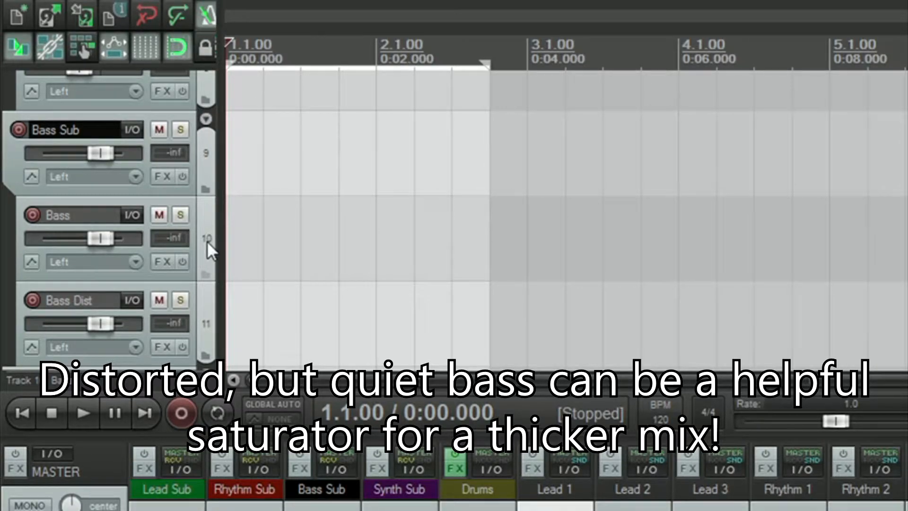
Step: Expand the Synth Sub folder track to show its child tracks Synth_VST and Synth_VST 2
{"action": "scroll", "coordinate": [206, 241], "scroll_direction": "down", "scroll_amount": 2}
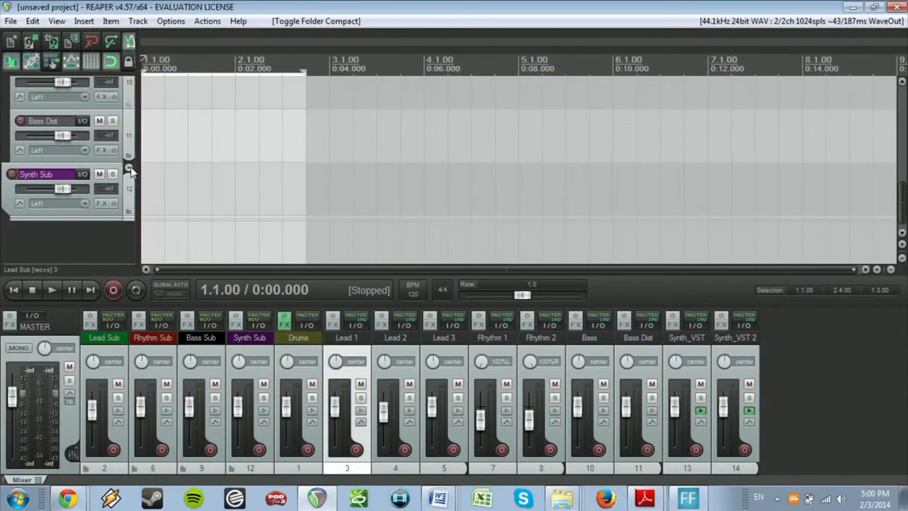
{"action": "left_click", "coordinate": [129, 167]}
{"action": "scroll", "coordinate": [130, 167], "scroll_direction": "down", "scroll_amount": 1}
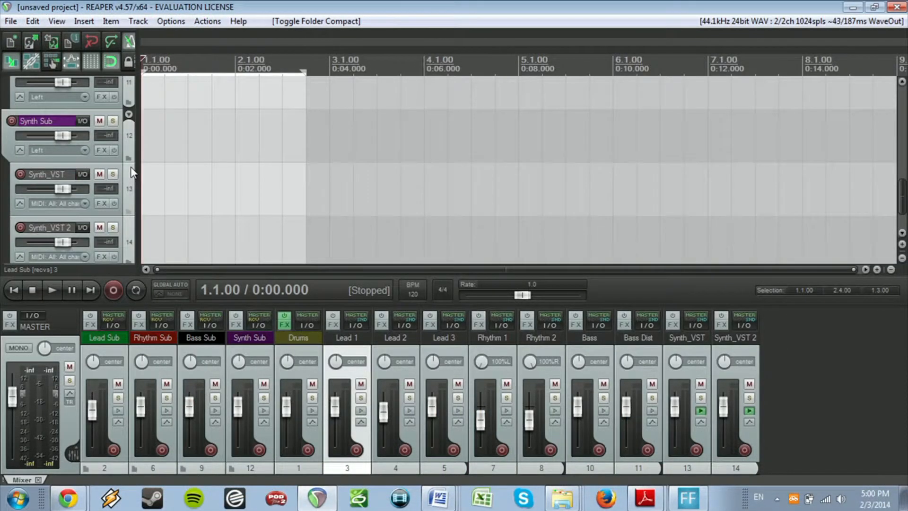
Step: Review the routing of the Synth Sub folder track and its receives from Synth_VST and Synth_VST 2, closing the routing window when done
{"action": "scroll", "coordinate": [131, 167], "scroll_direction": "down", "scroll_amount": 1}
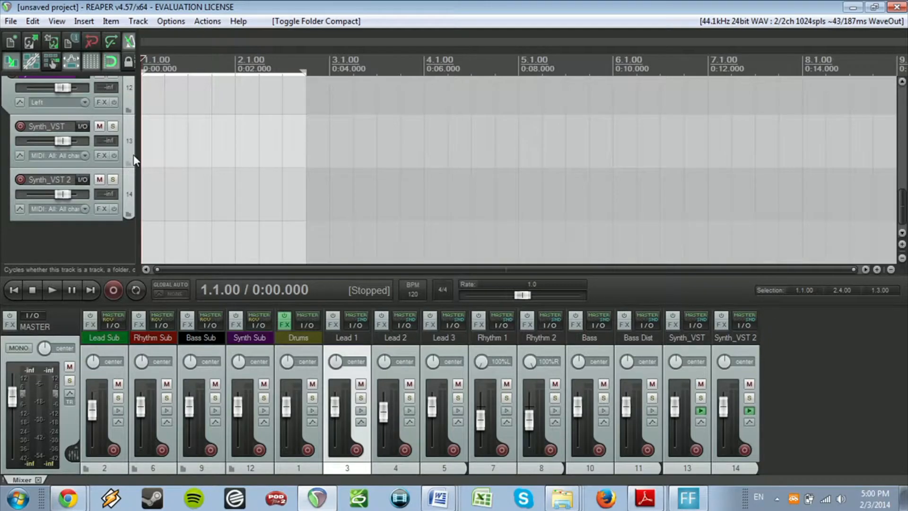
{"action": "scroll", "coordinate": [125, 137], "scroll_direction": "up", "scroll_amount": 1}
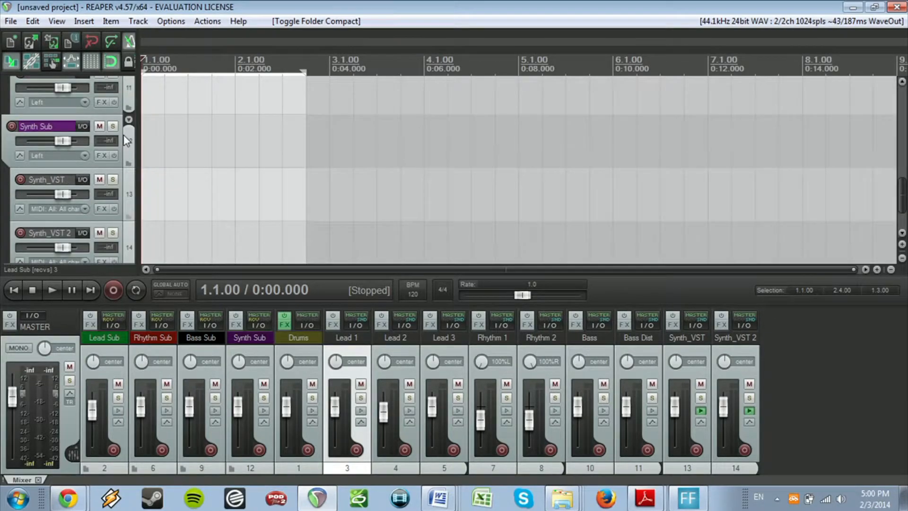
{"action": "scroll", "coordinate": [126, 140], "scroll_direction": "down", "scroll_amount": 1}
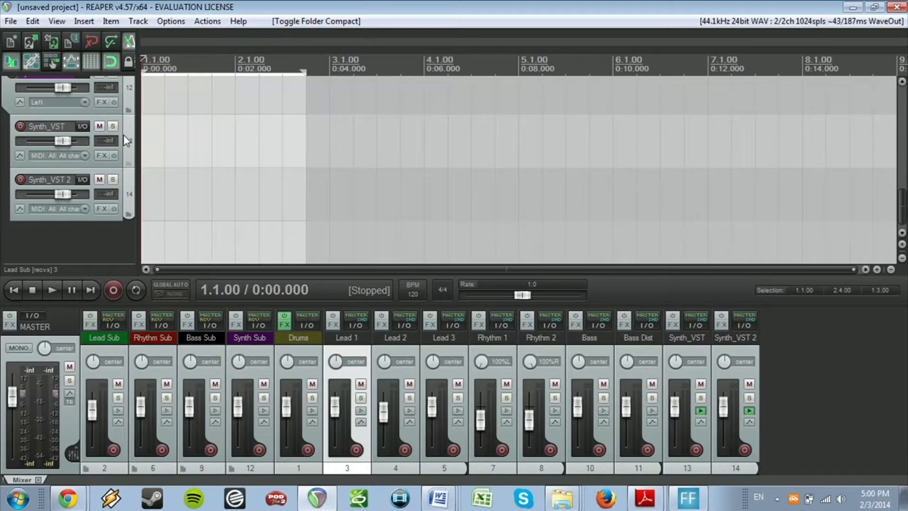
{"action": "scroll", "coordinate": [127, 133], "scroll_direction": "up", "scroll_amount": 1}
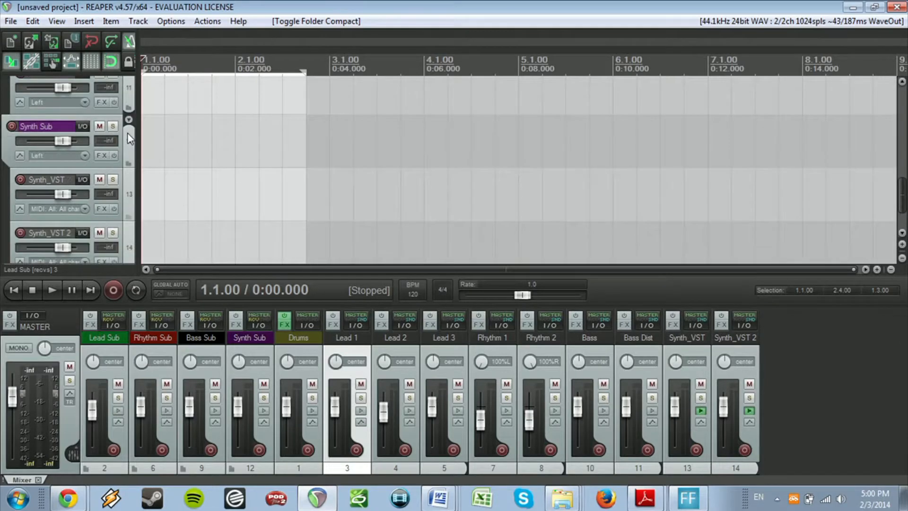
{"action": "left_click", "coordinate": [88, 127]}
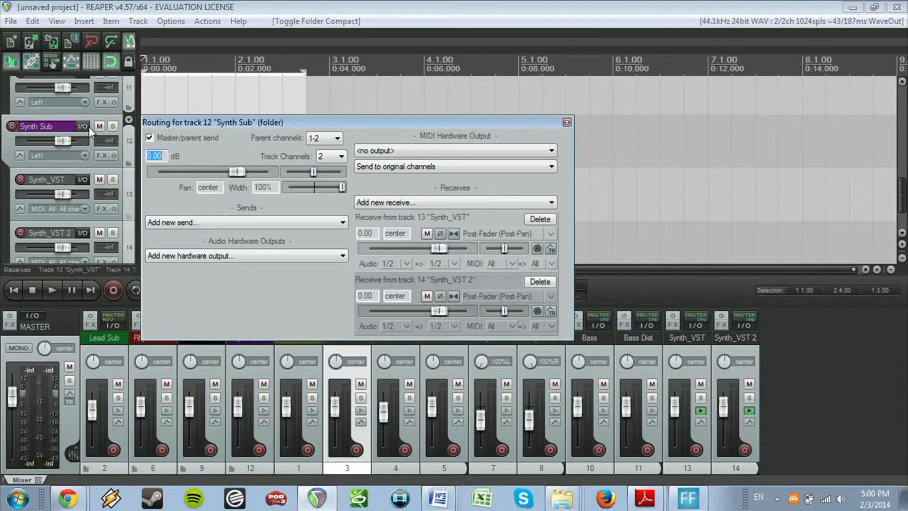
{"action": "left_click", "coordinate": [567, 122]}
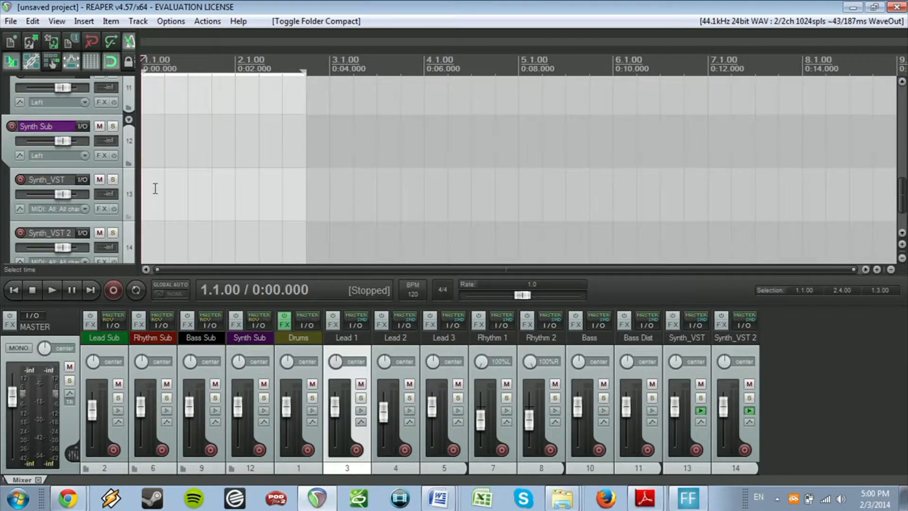
Step: Browse all plug-ins available for the Drums track's effects chain, filter the list for "superior", and close the browser without adding anything
{"action": "scroll", "coordinate": [132, 163], "scroll_direction": "up", "scroll_amount": 10}
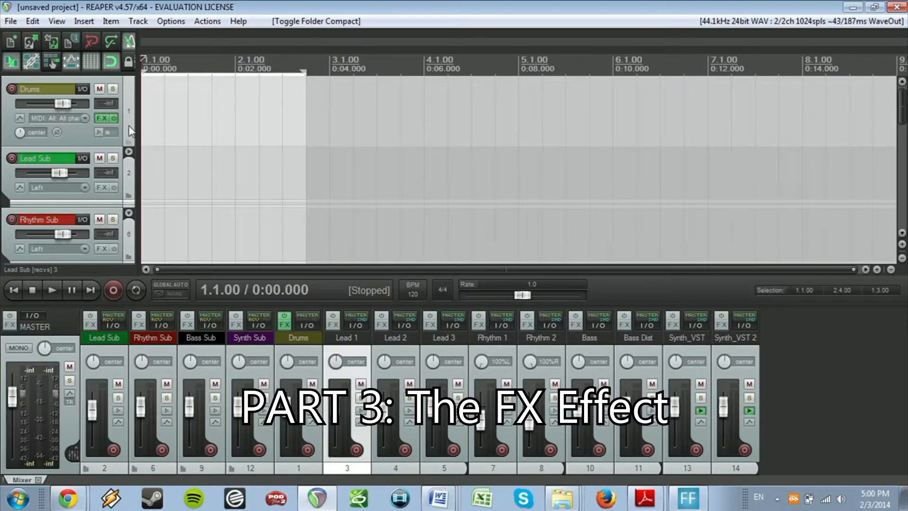
{"action": "left_click", "coordinate": [103, 118]}
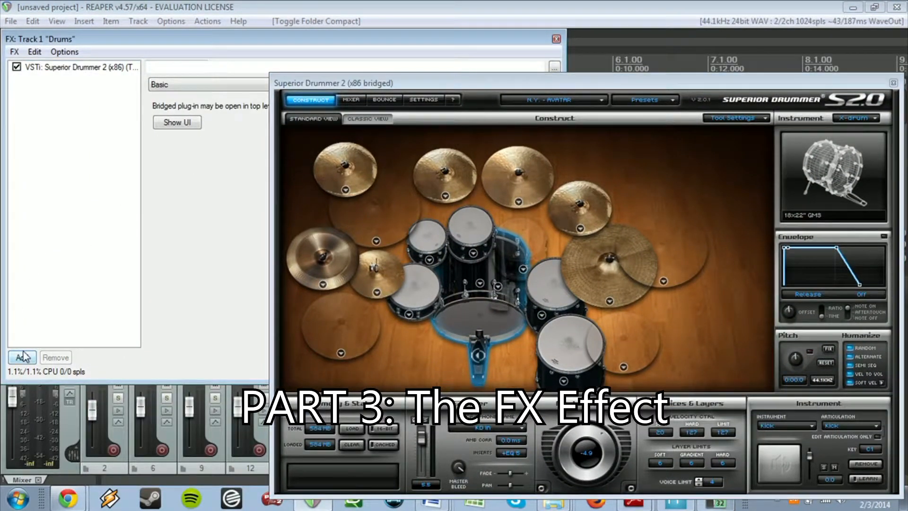
{"action": "left_click", "coordinate": [23, 357]}
{"action": "left_click_drag", "start_coordinate": [207, 72], "coordinate": [239, 80]}
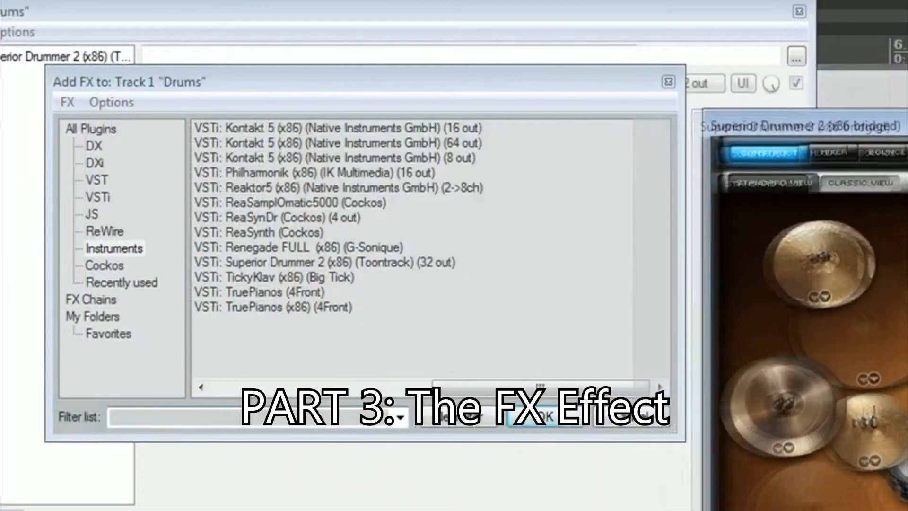
{"action": "left_click", "coordinate": [93, 129]}
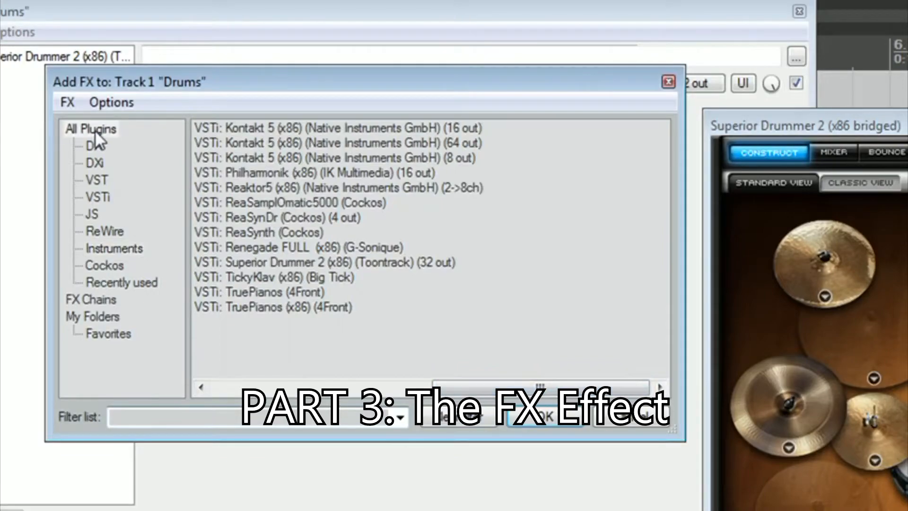
{"action": "left_click", "coordinate": [176, 418]}
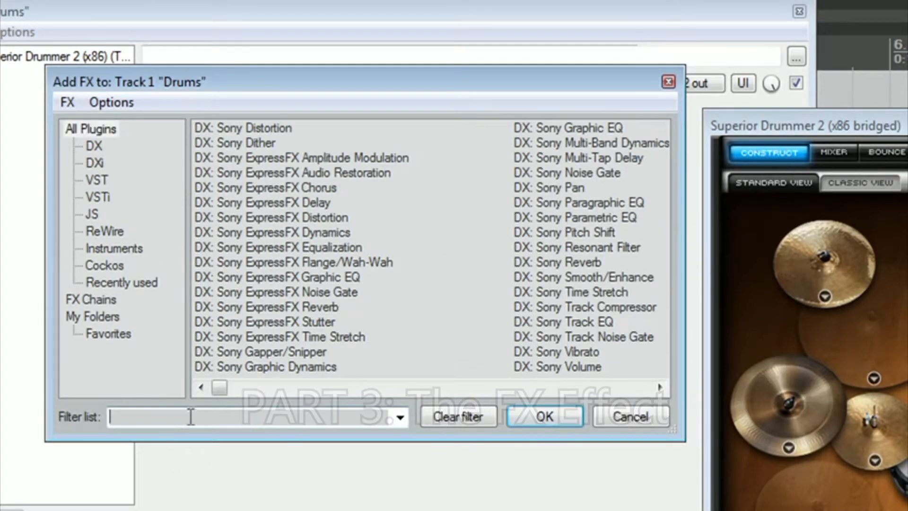
{"action": "left_click_drag", "start_coordinate": [219, 390], "coordinate": [742, 395]}
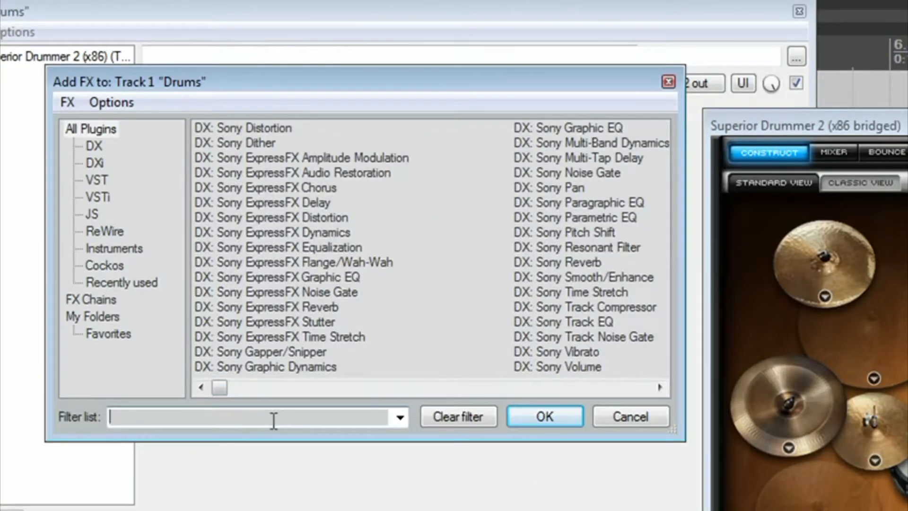
{"action": "type", "text": "superior"}
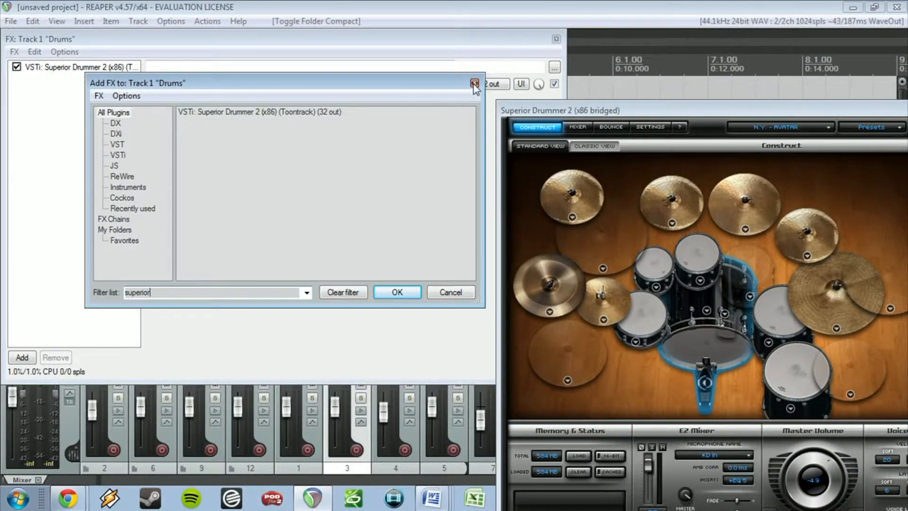
{"action": "left_click", "coordinate": [668, 81]}
Step: Close the Superior Drummer 2 window and move the Drums effects window clear of the track controls
{"action": "left_click_drag", "start_coordinate": [598, 112], "coordinate": [232, 67]}
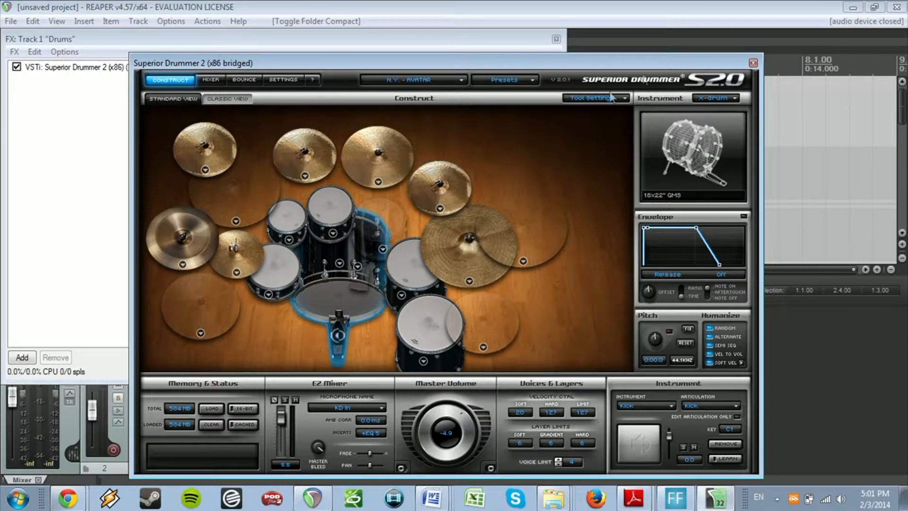
{"action": "left_click", "coordinate": [752, 63]}
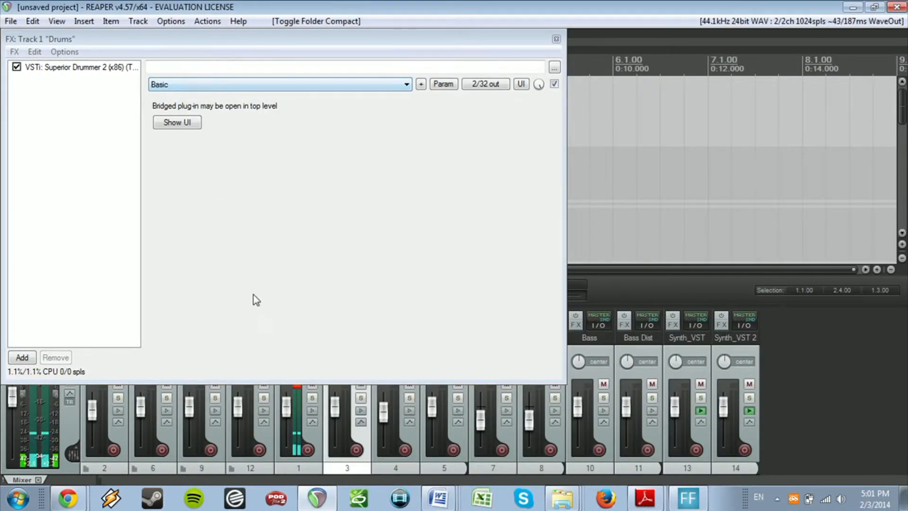
{"action": "left_click", "coordinate": [68, 498]}
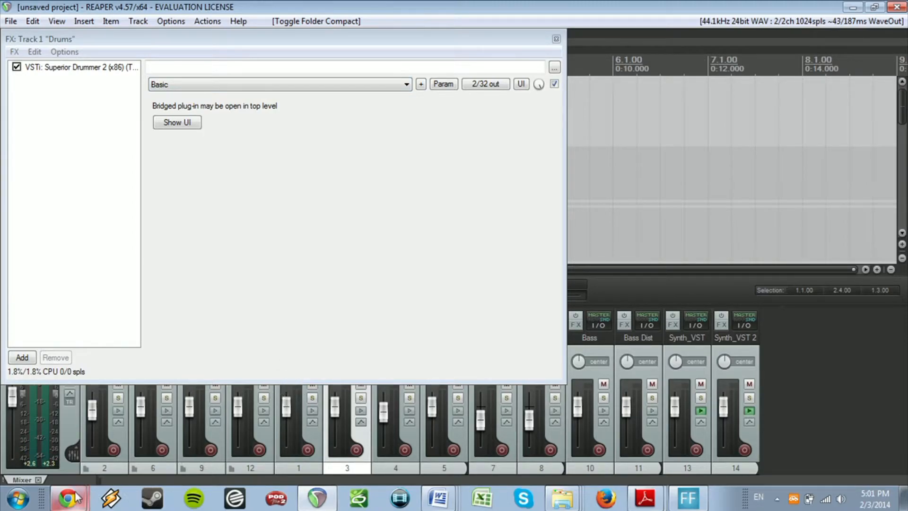
{"action": "left_click", "coordinate": [360, 159]}
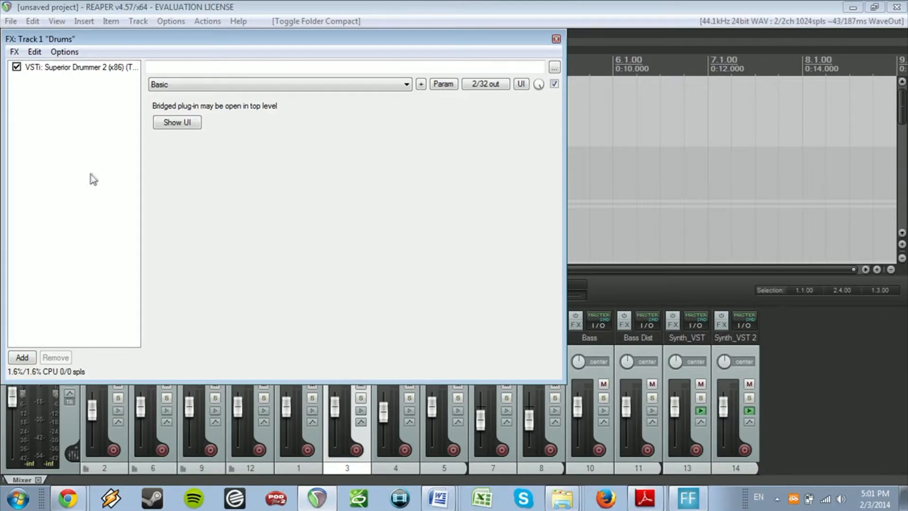
{"action": "left_click_drag", "start_coordinate": [208, 38], "coordinate": [422, 27]}
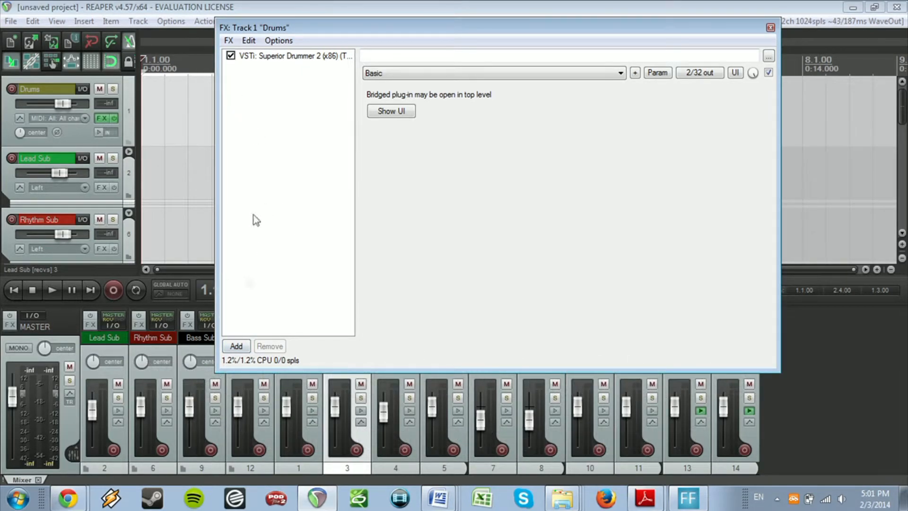
Step: Filter the plug-in list for "pro" and add FabFilter Pro-Q (x86) to the Drums track's effects chain
{"action": "left_click", "coordinate": [233, 347]}
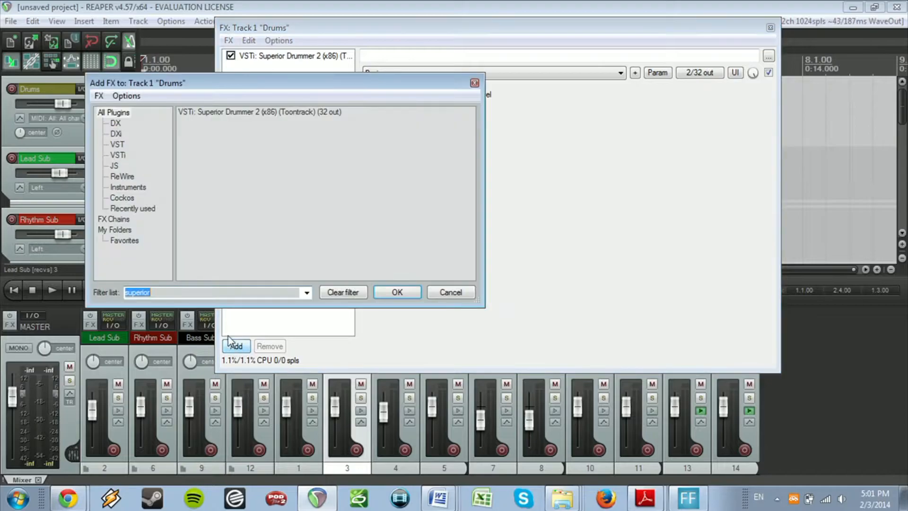
{"action": "type", "text": "pro"}
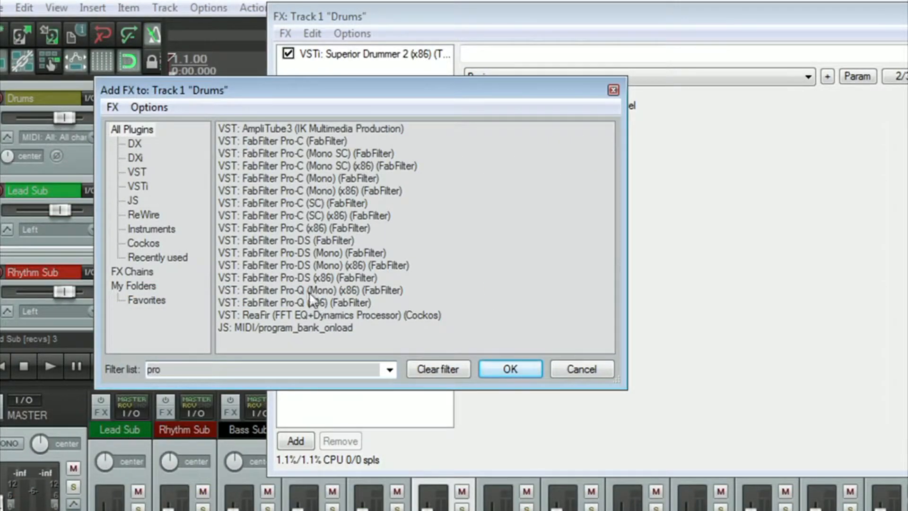
{"action": "left_click", "coordinate": [284, 302]}
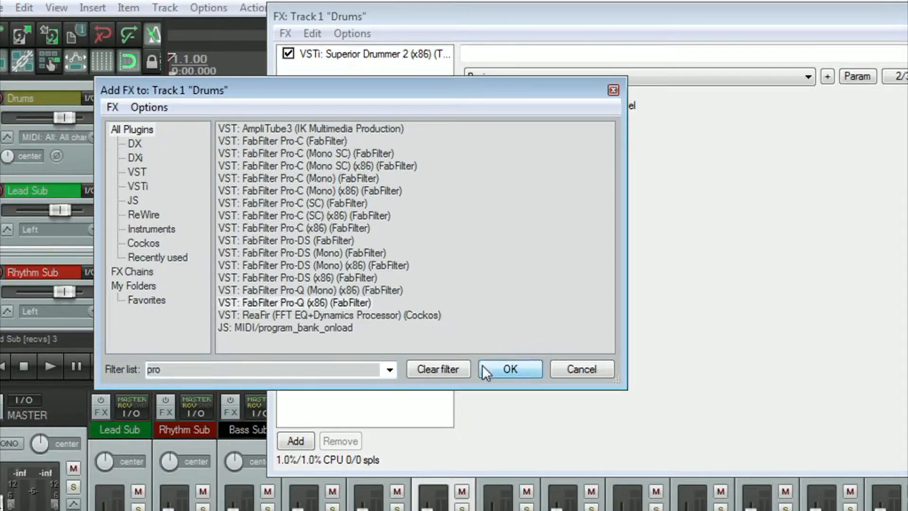
{"action": "left_click", "coordinate": [482, 365]}
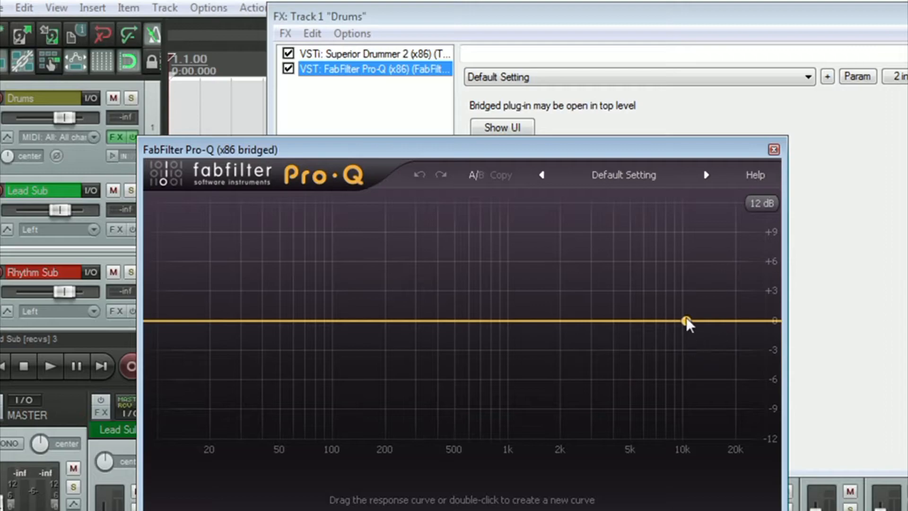
Step: Try a high-frequency cut on Pro-Q's response curve, replace it with the Clean preset, and close the equalizer window
{"action": "left_click_drag", "start_coordinate": [687, 322], "coordinate": [446, 351]}
{"action": "left_click_drag", "start_coordinate": [312, 308], "coordinate": [305, 385]}
{"action": "left_click", "coordinate": [637, 177]}
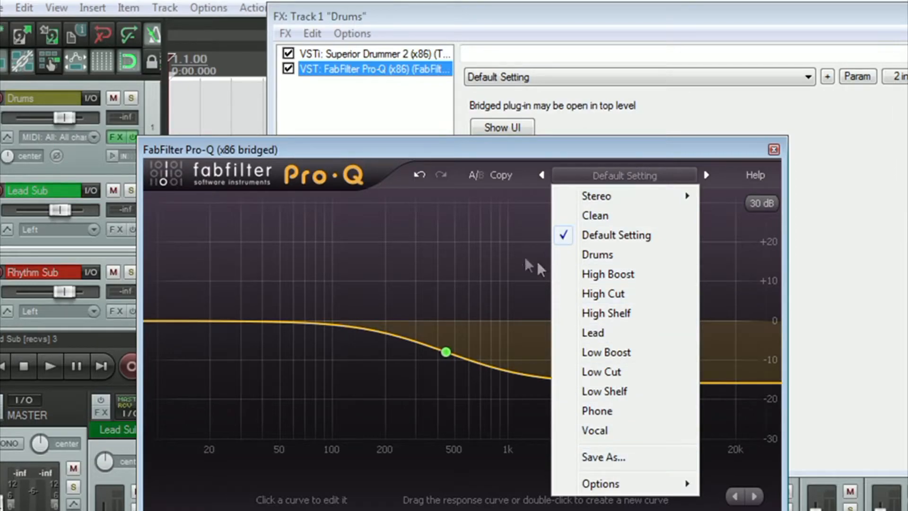
{"action": "left_click", "coordinate": [603, 214]}
{"action": "left_click", "coordinate": [772, 150]}
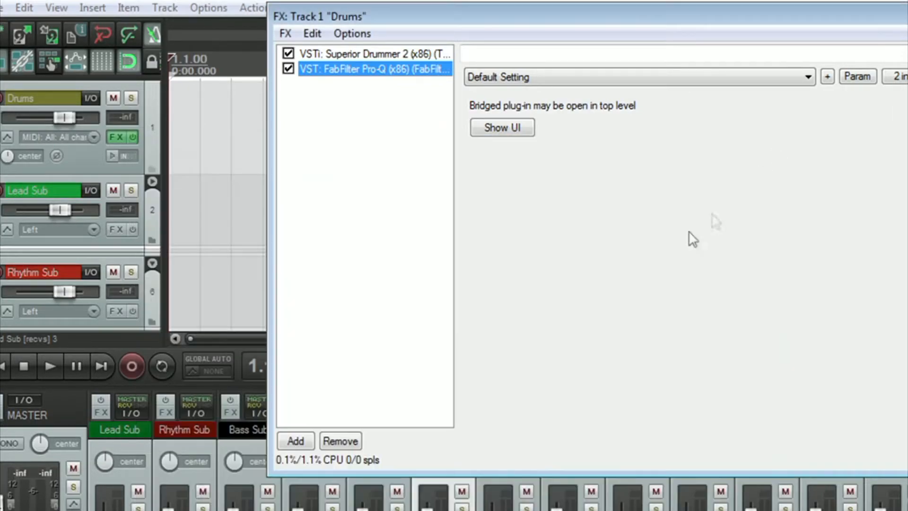
{"action": "left_click", "coordinate": [439, 151]}
Step: Add the FabFilter Pro-C compressor after Pro-Q in the Drums track's effects chain
{"action": "left_click", "coordinate": [295, 441]}
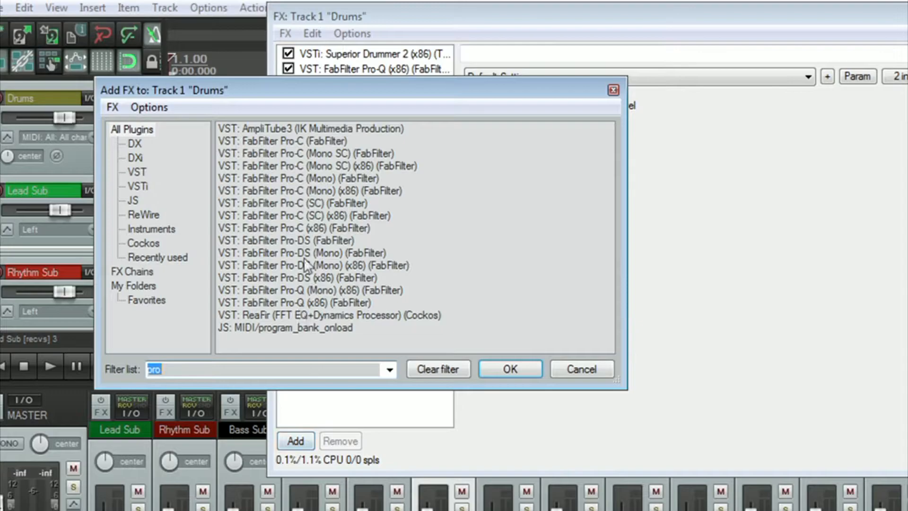
{"action": "left_click", "coordinate": [284, 140]}
{"action": "left_click", "coordinate": [510, 368]}
{"action": "left_click", "coordinate": [354, 183]}
Step: Save the Drums track's effects as a REAPER FX chain named Drum_Chain in the FXChains folder
{"action": "left_click", "coordinate": [286, 34]}
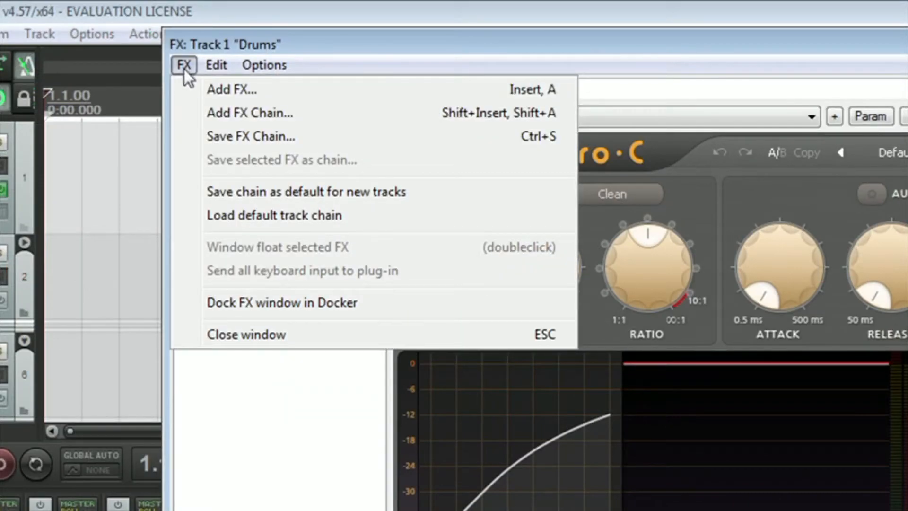
{"action": "left_click", "coordinate": [231, 137]}
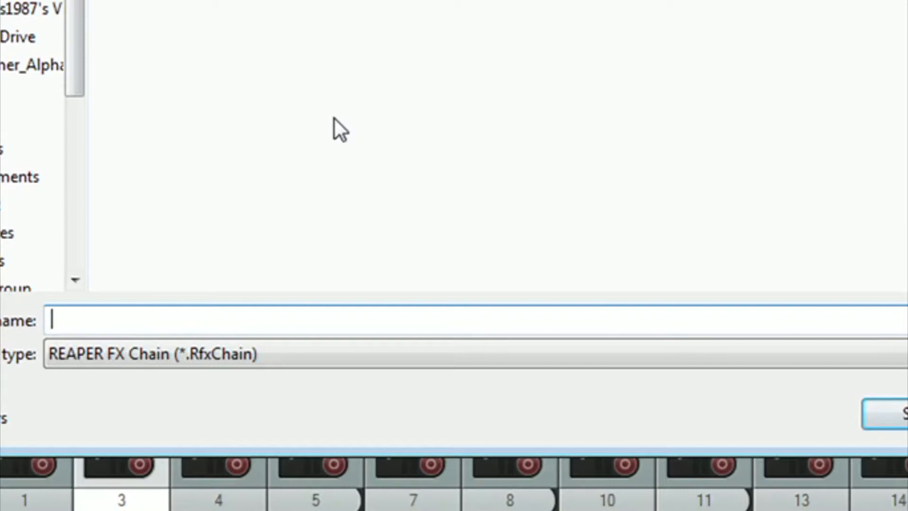
{"action": "type", "text": "Drum_"}
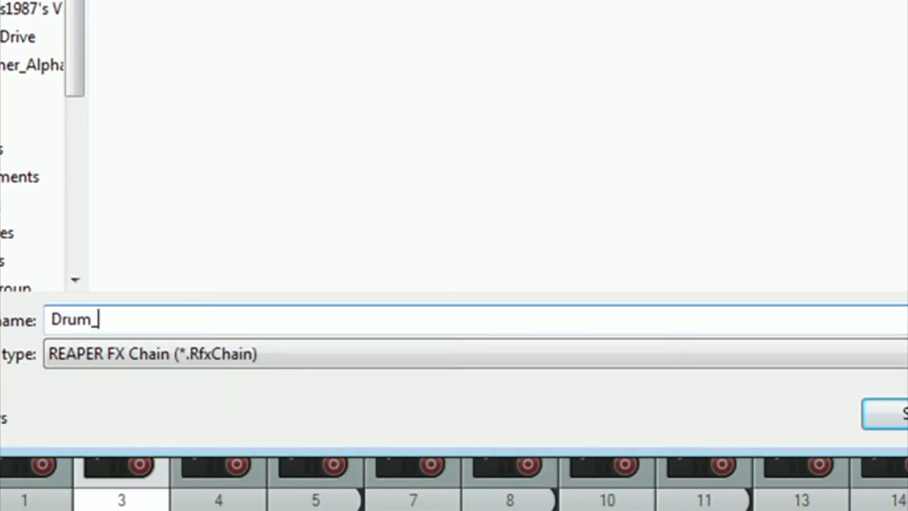
{"action": "type", "text": "Chain"}
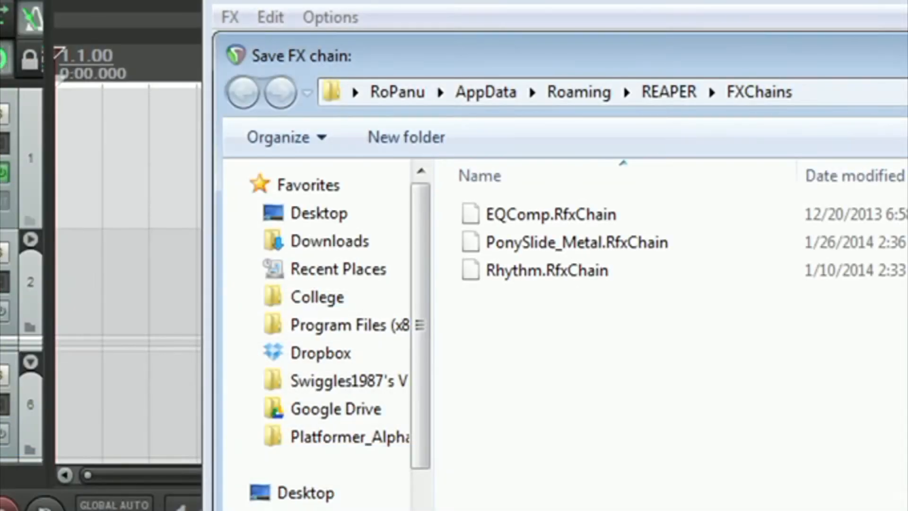
{"action": "key", "text": "Return"}
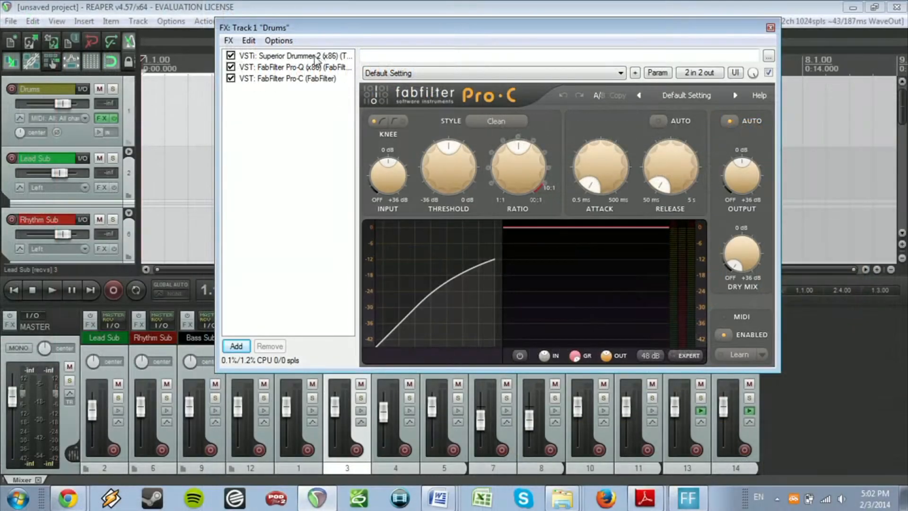
Step: View Superior Drummer 2 as the first effect in the Drums chain, closing its interface and the effects window when done
{"action": "left_click", "coordinate": [316, 59]}
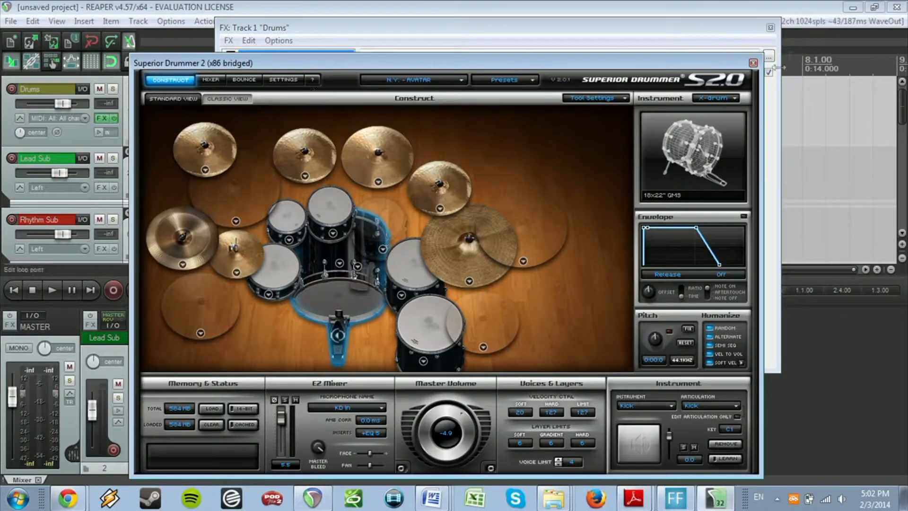
{"action": "left_click", "coordinate": [753, 63]}
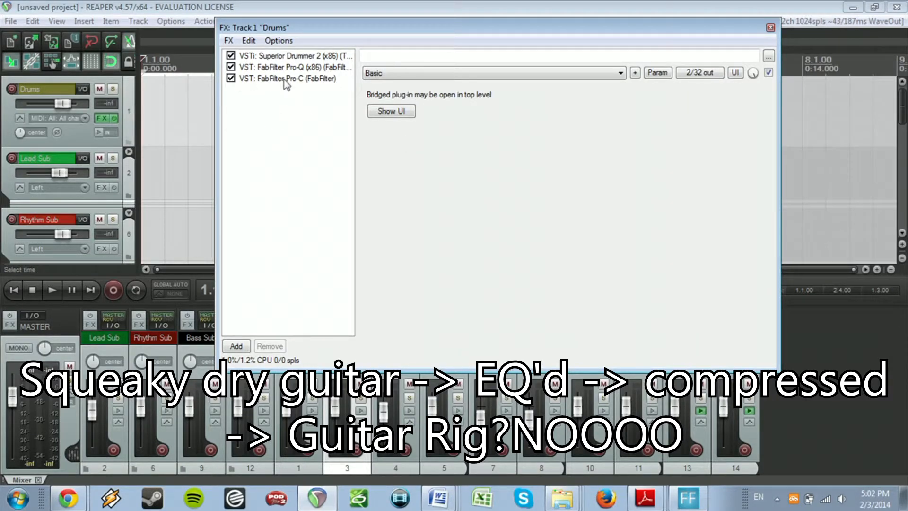
{"action": "left_click", "coordinate": [769, 28]}
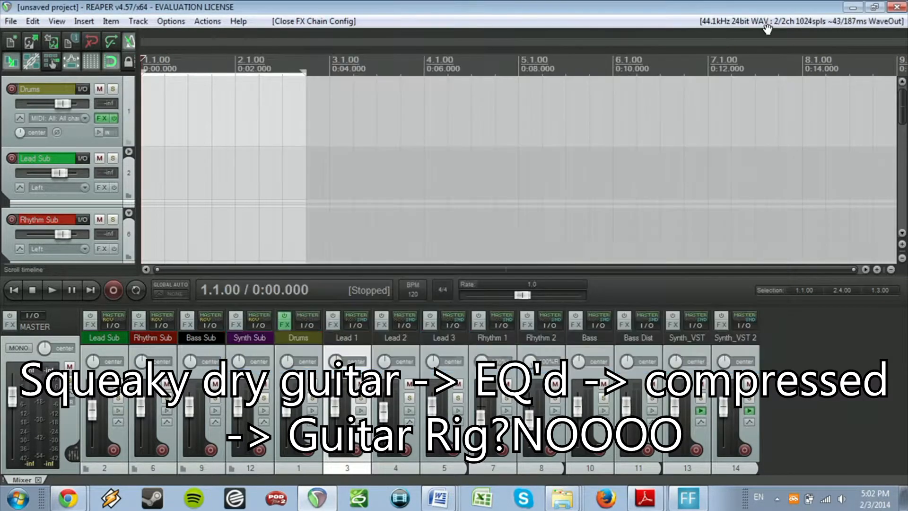
Step: Slightly reduce the height of the Drums track in the track list
{"action": "left_click_drag", "start_coordinate": [63, 146], "coordinate": [71, 133]}
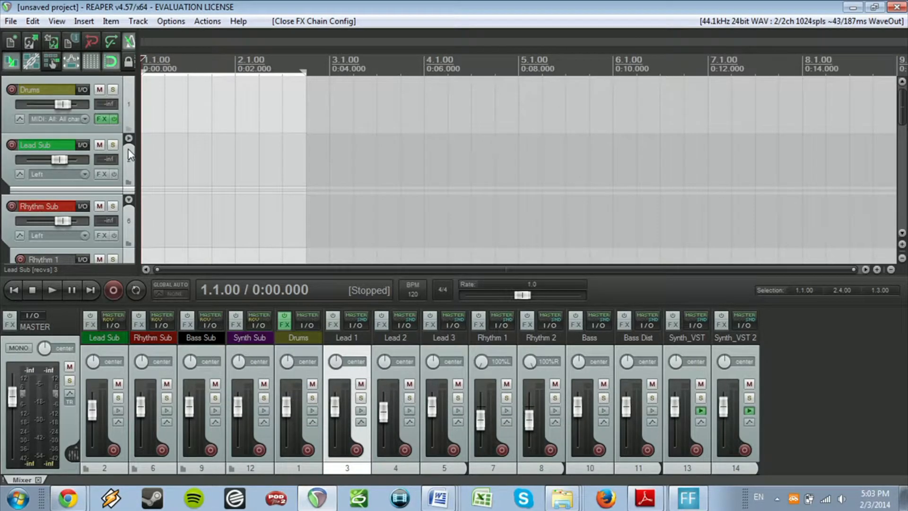
{"action": "scroll", "coordinate": [126, 127], "scroll_direction": "down", "scroll_amount": 1}
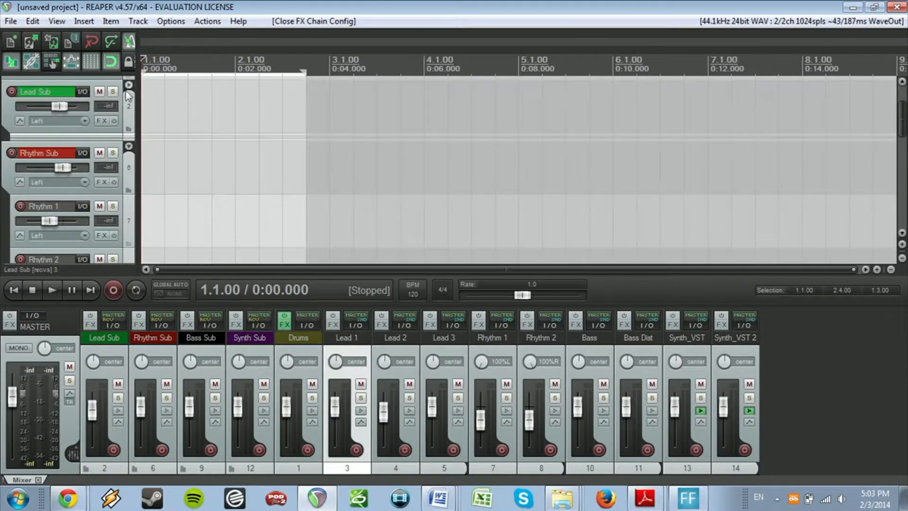
Step: Expand the Lead Sub folder and add the Guitar Rig 5 (x86) plug-in to the Lead 1 track
{"action": "left_click", "coordinate": [128, 85]}
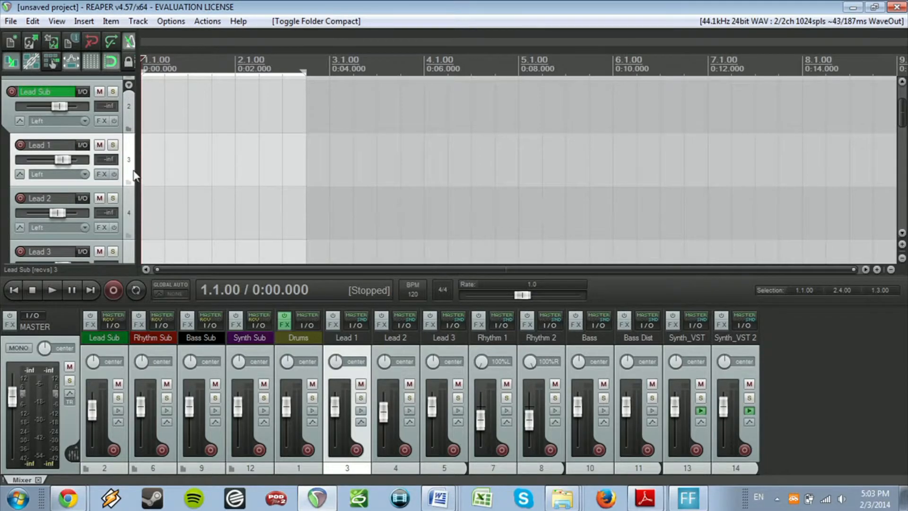
{"action": "left_click", "coordinate": [101, 174]}
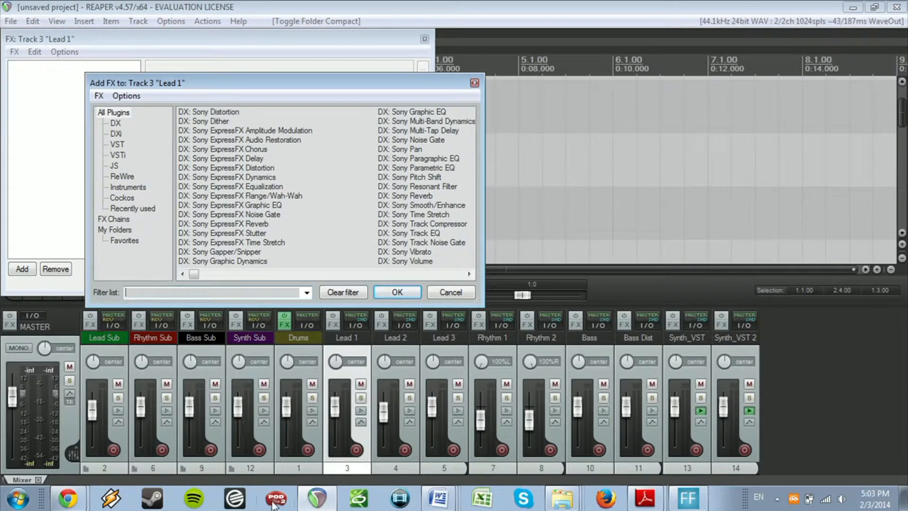
{"action": "left_click", "coordinate": [424, 39]}
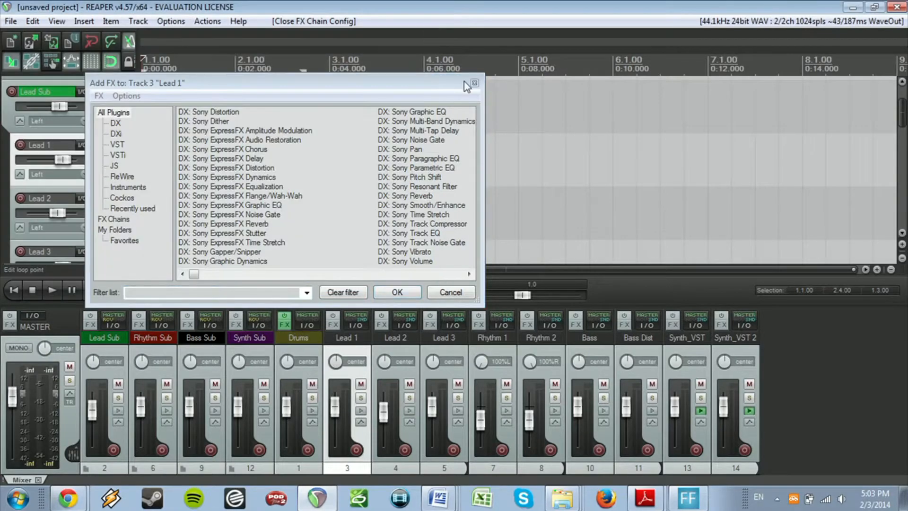
{"action": "left_click", "coordinate": [196, 292]}
{"action": "type", "text": "gui"}
{"action": "left_click", "coordinate": [219, 113]}
{"action": "left_click", "coordinate": [388, 294]}
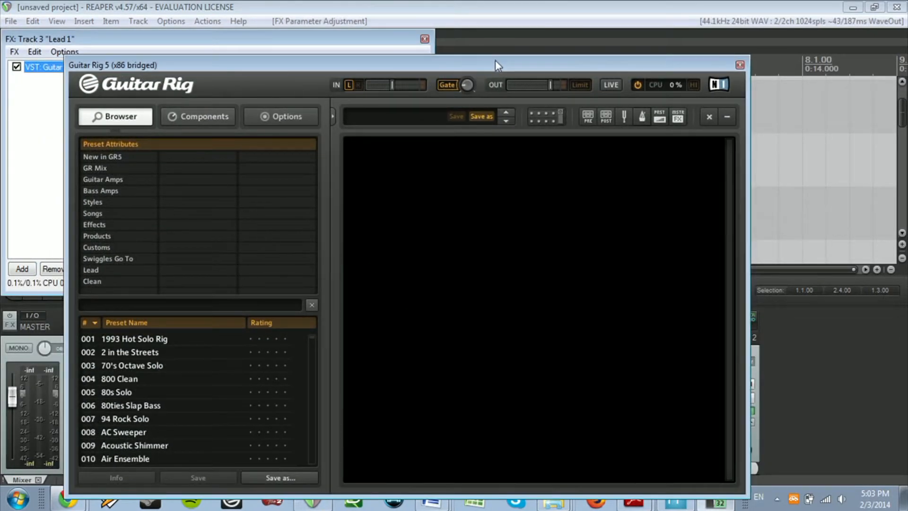
Step: Reposition the Guitar Rig 5 window clear of the track list and close Lead 1's effects window
{"action": "left_click", "coordinate": [425, 39]}
{"action": "left_click_drag", "start_coordinate": [404, 66], "coordinate": [512, 45]}
{"action": "left_click", "coordinate": [104, 176]}
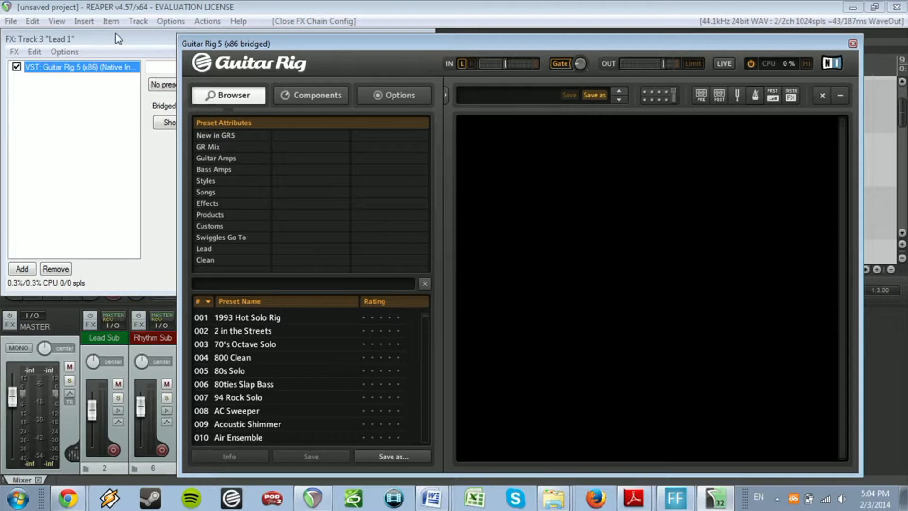
{"action": "left_click_drag", "start_coordinate": [118, 38], "coordinate": [103, 48]}
{"action": "mouse_move", "coordinate": [396, 45]}
{"action": "left_mouse_down"}
{"action": "mouse_move", "coordinate": [392, 74]}
{"action": "mouse_move", "coordinate": [382, 52]}
{"action": "left_mouse_up"}
{"action": "left_click", "coordinate": [408, 46]}
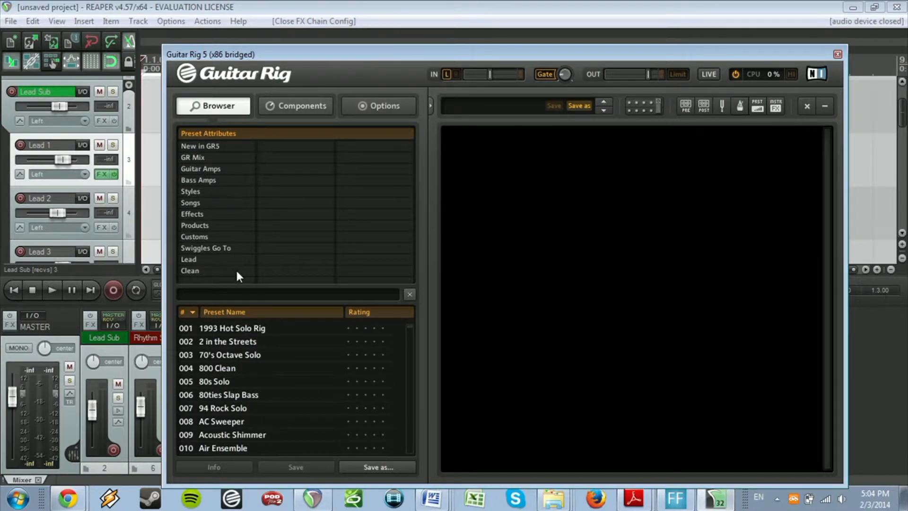
Step: Filter the Guitar Rig presets by Lead, load the Mesa_LEAD preset, and close the plug-in window
{"action": "left_click", "coordinate": [194, 248]}
{"action": "left_click", "coordinate": [197, 258]}
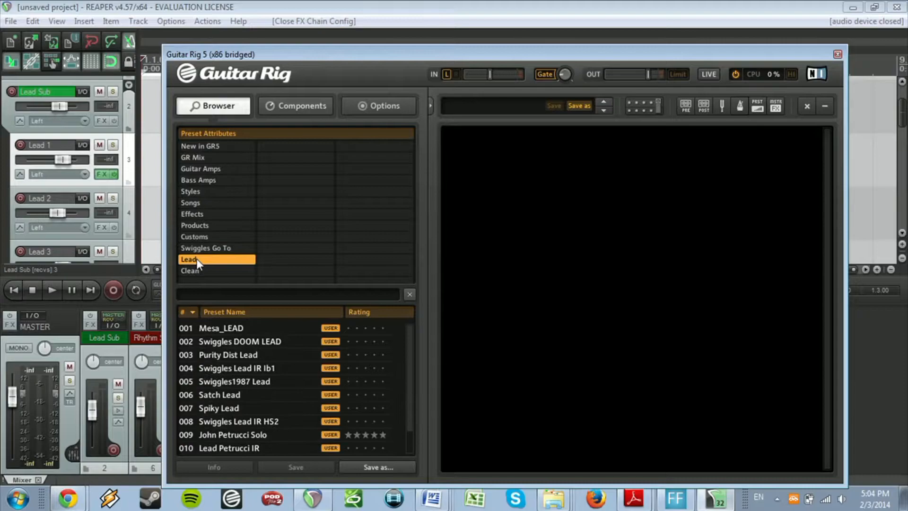
{"action": "left_click", "coordinate": [255, 354]}
{"action": "scroll", "coordinate": [254, 354], "scroll_direction": "down", "scroll_amount": 1}
{"action": "scroll", "coordinate": [255, 354], "scroll_direction": "up", "scroll_amount": 1}
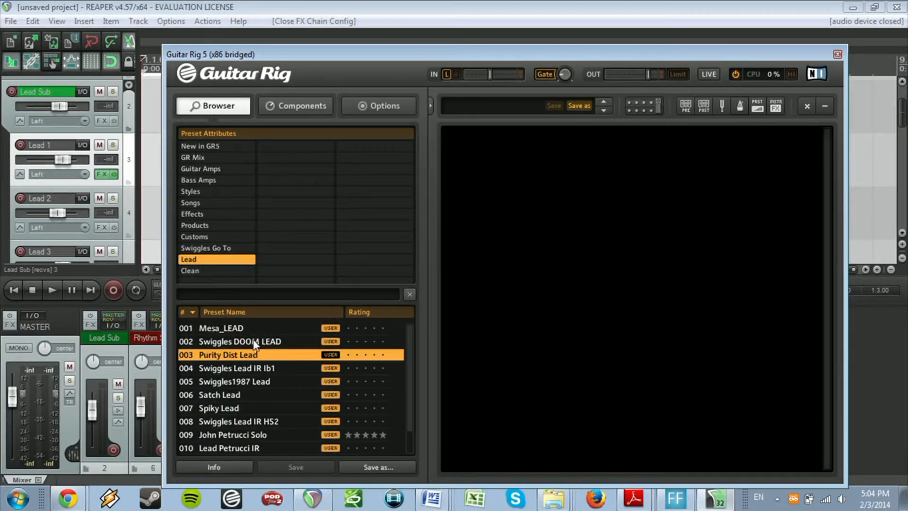
{"action": "scroll", "coordinate": [254, 339], "scroll_direction": "down", "scroll_amount": 1}
{"action": "scroll", "coordinate": [254, 339], "scroll_direction": "up", "scroll_amount": 1}
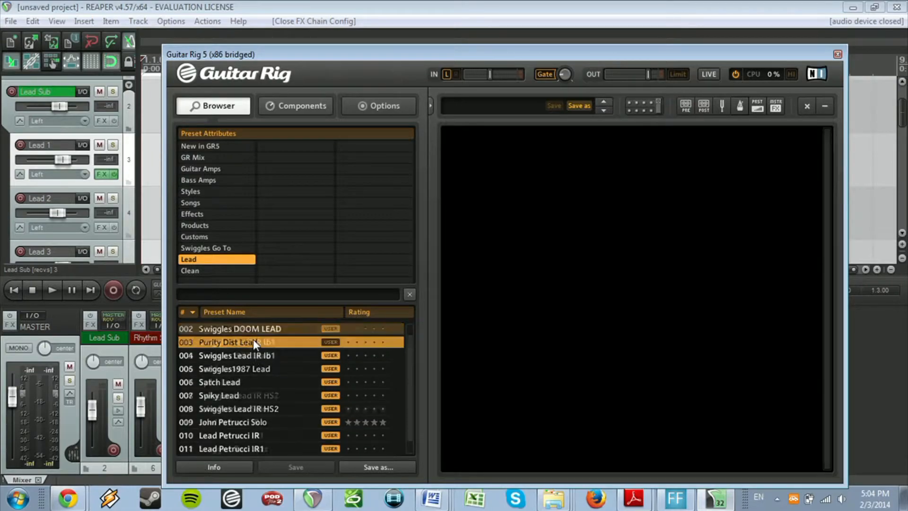
{"action": "left_click", "coordinate": [243, 341]}
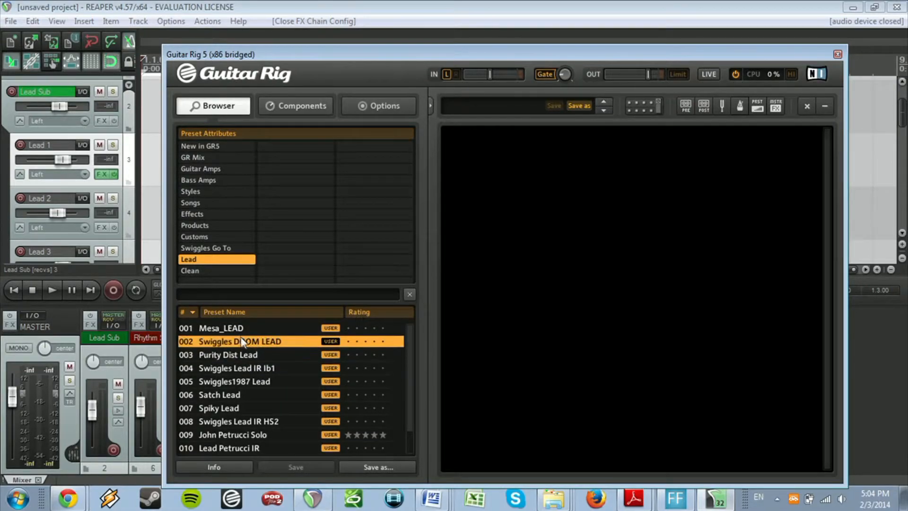
{"action": "double_click", "coordinate": [232, 328]}
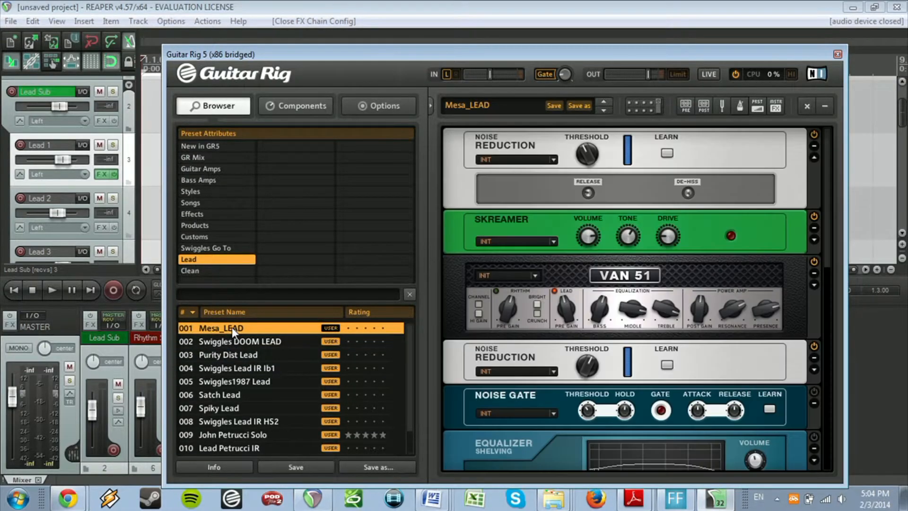
{"action": "left_click", "coordinate": [837, 54]}
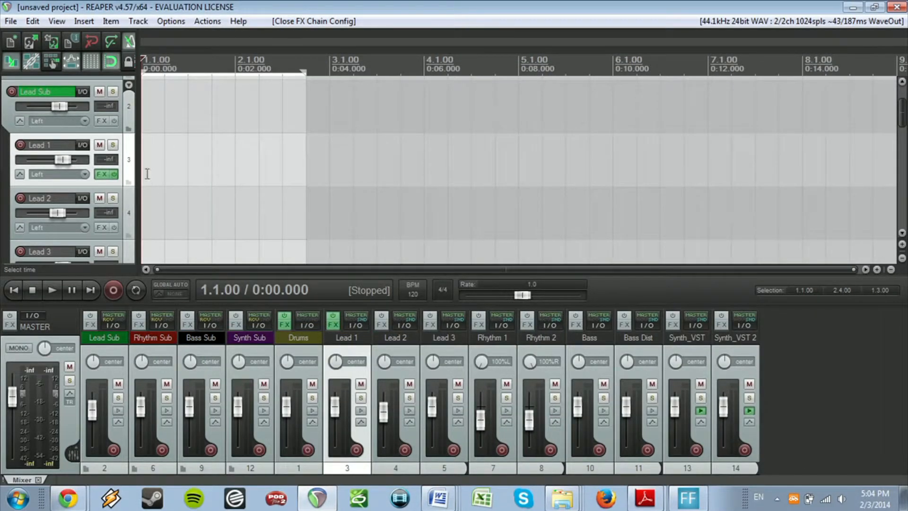
Step: Arm Lead 1 for recording and record a short take from the start of the project
{"action": "left_click", "coordinate": [21, 145]}
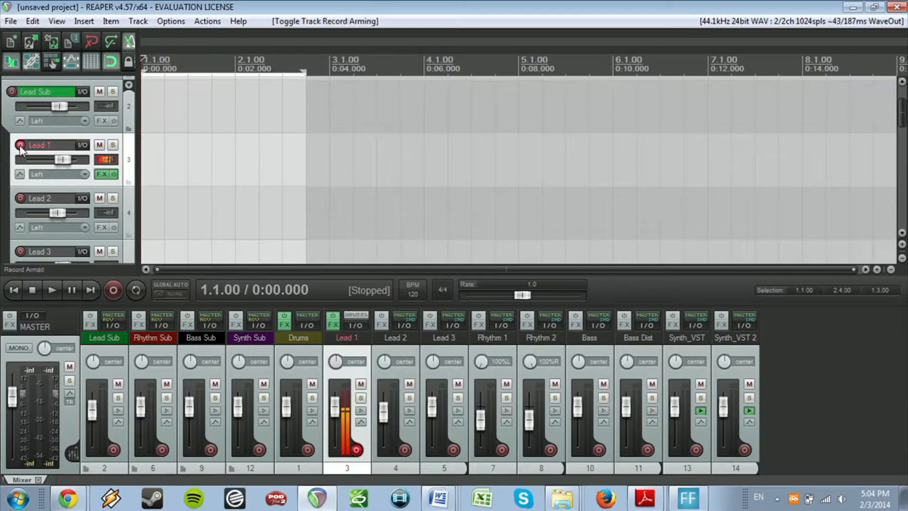
{"action": "left_click", "coordinate": [114, 294]}
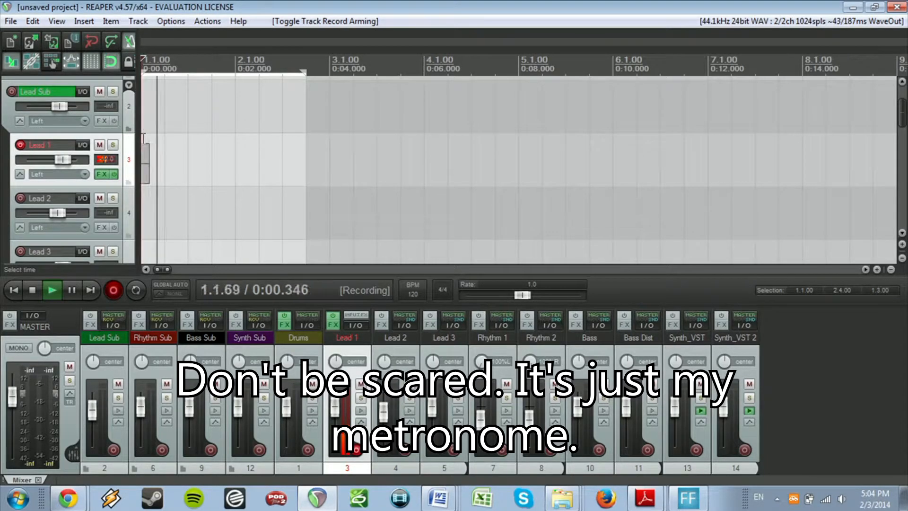
{"action": "key", "text": "space"}
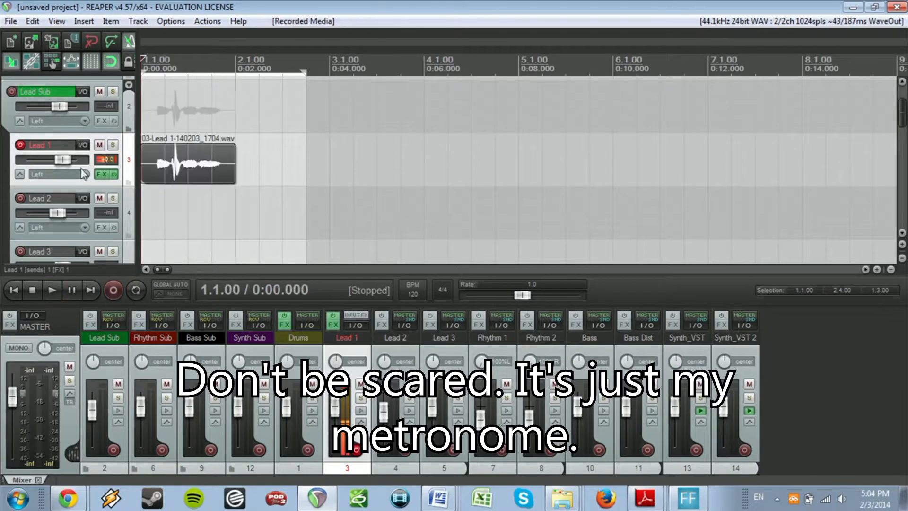
Step: Disarm Lead 1 and set its volume fader moderately lower, playing back the recorded take to judge the level
{"action": "left_click_drag", "start_coordinate": [61, 159], "coordinate": [41, 159]}
{"action": "left_click", "coordinate": [20, 144]}
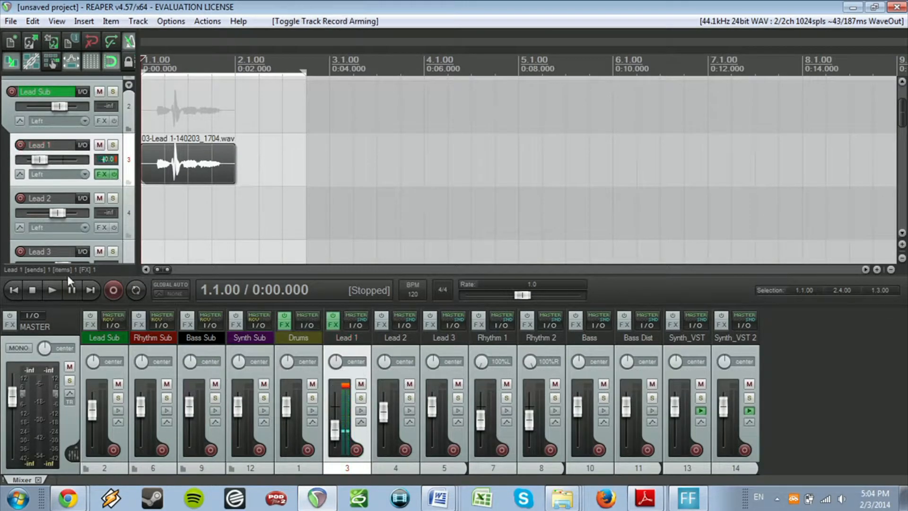
{"action": "left_click", "coordinate": [52, 289]}
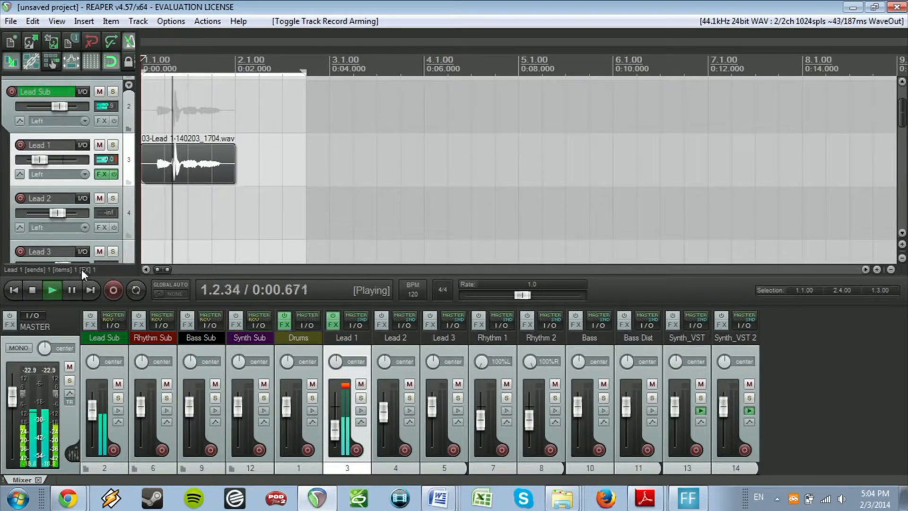
{"action": "left_click", "coordinate": [28, 288]}
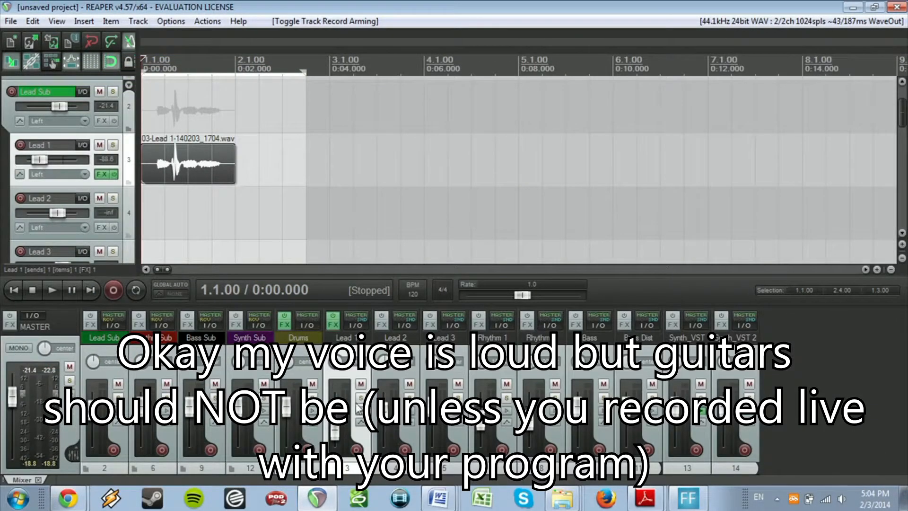
{"action": "key", "text": "space"}
{"action": "key", "text": "space"}
{"action": "left_click_drag", "start_coordinate": [334, 430], "coordinate": [335, 421]}
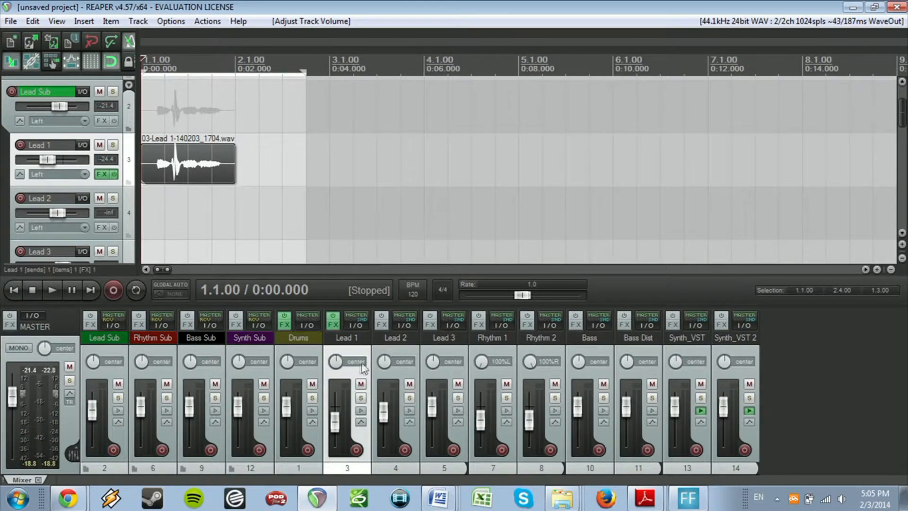
Step: Examine Guitar Rig 5 in Lead 1's effects chain, closing its interface and the effects window when done
{"action": "left_click", "coordinate": [107, 173]}
{"action": "left_click", "coordinate": [837, 54]}
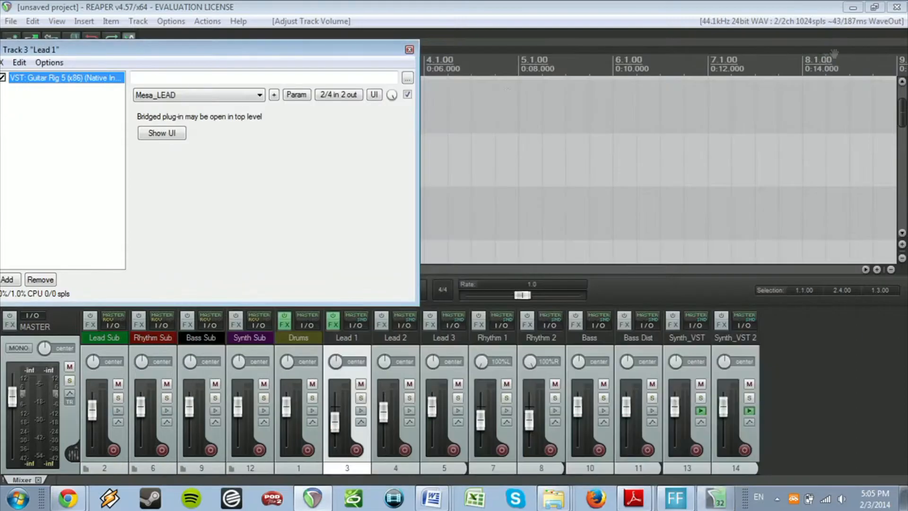
{"action": "left_click_drag", "start_coordinate": [96, 43], "coordinate": [403, 59]}
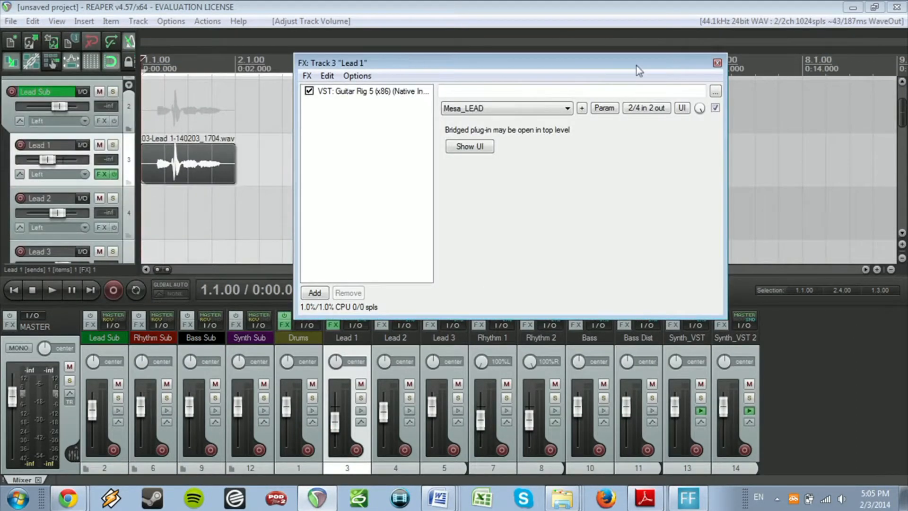
{"action": "left_click", "coordinate": [717, 63]}
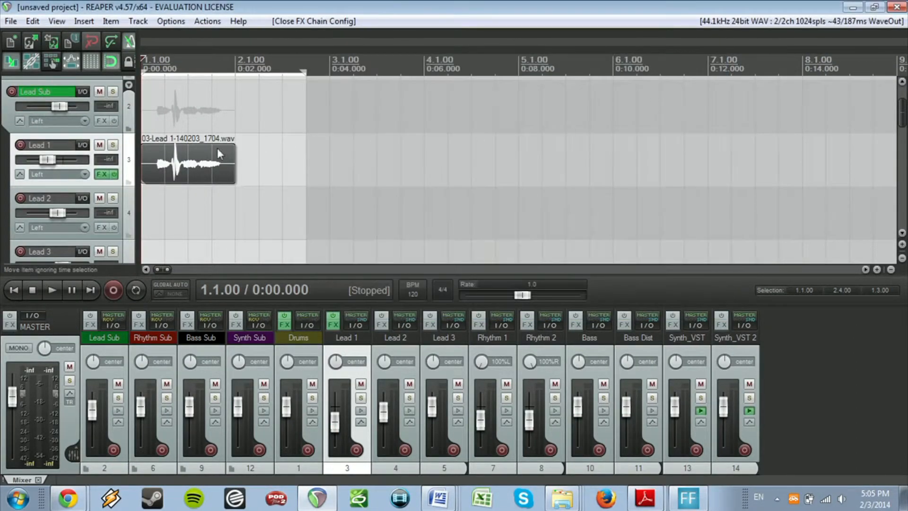
Step: Load the saved FX chain EQComp.RfxChain from the FXChains folder onto the Lead Sub folder track
{"action": "left_click", "coordinate": [102, 121]}
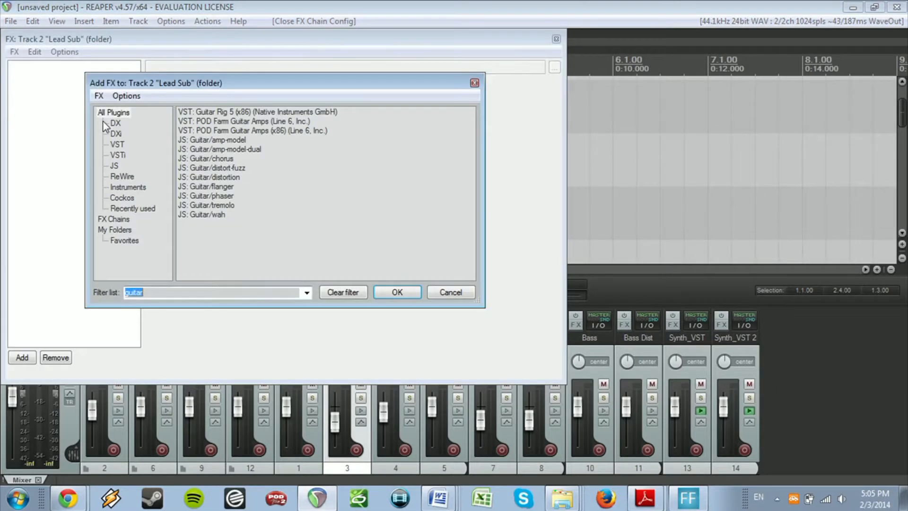
{"action": "type", "text": "pro"}
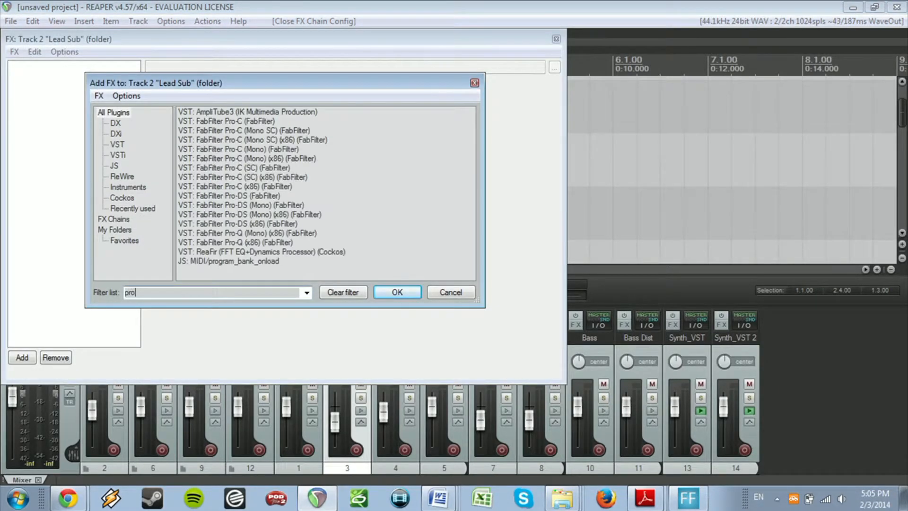
{"action": "left_click", "coordinate": [475, 83]}
{"action": "left_click_drag", "start_coordinate": [81, 38], "coordinate": [282, 77]}
{"action": "left_click", "coordinate": [214, 92]}
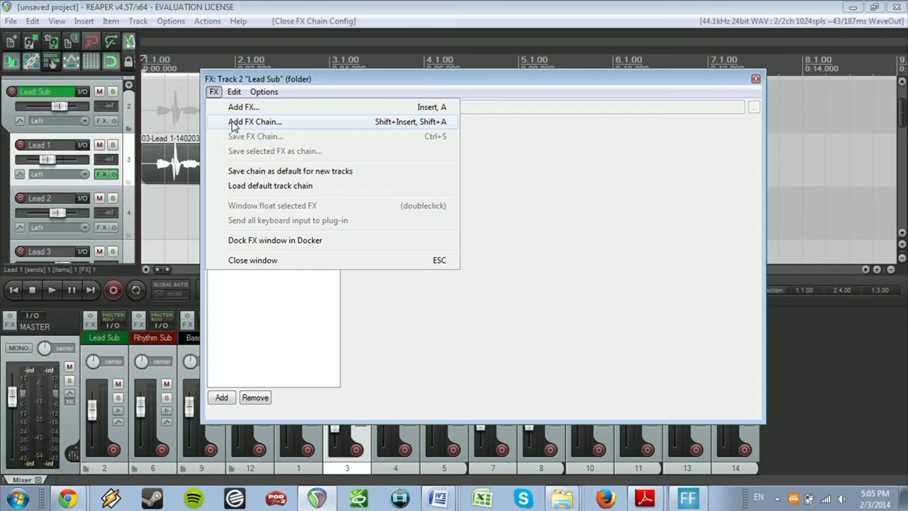
{"action": "left_click", "coordinate": [231, 122]}
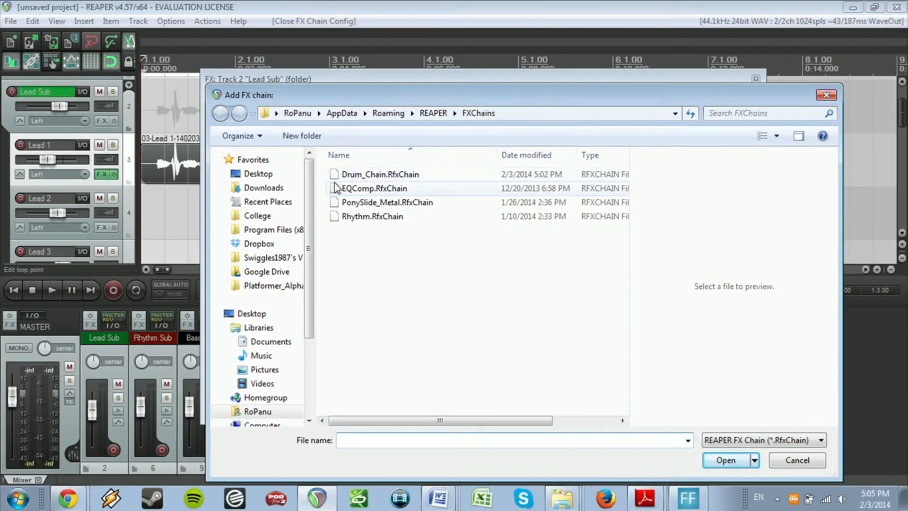
{"action": "left_click", "coordinate": [337, 187]}
{"action": "left_click", "coordinate": [724, 460]}
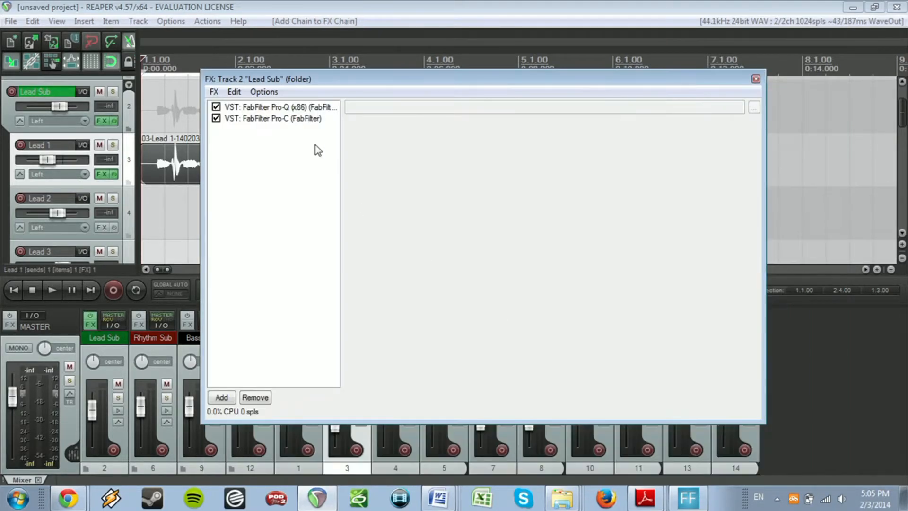
Step: Load the Lead preset in Lead Sub's FabFilter Pro-Q and set its analyzer to Post-EQ
{"action": "left_click", "coordinate": [286, 108]}
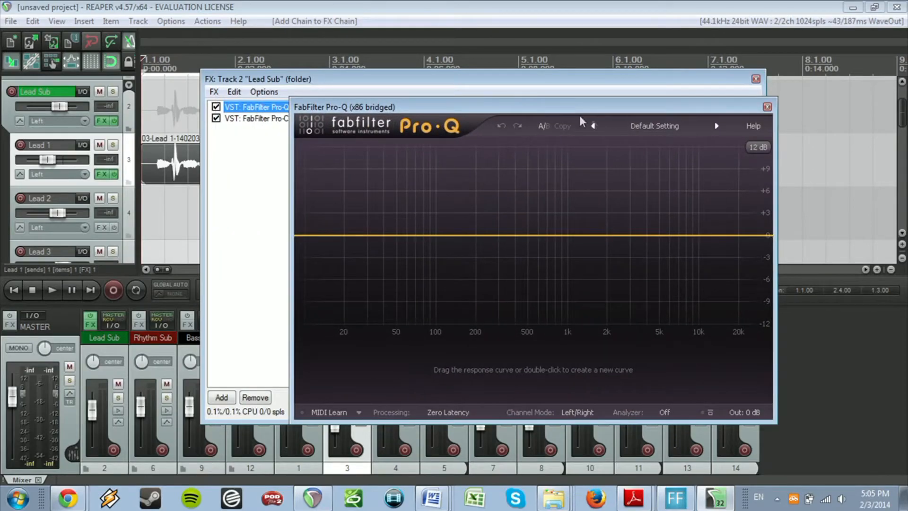
{"action": "left_click", "coordinate": [663, 128]}
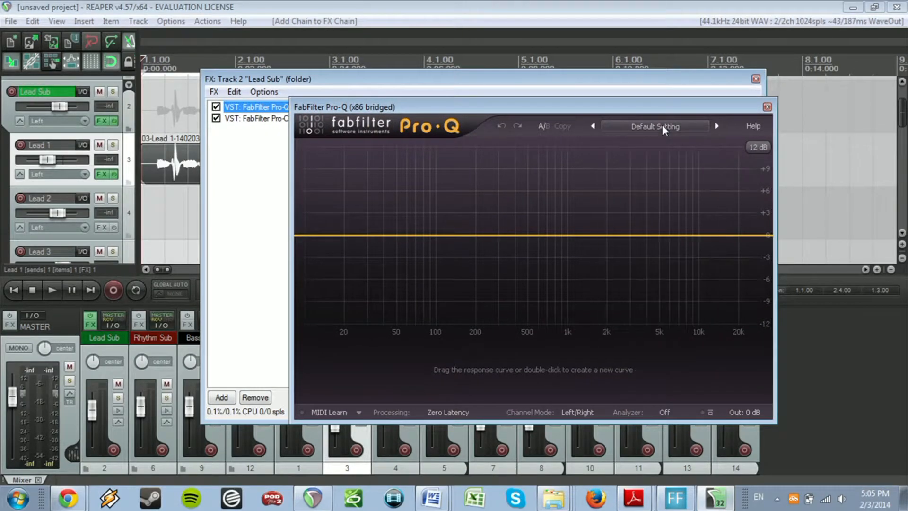
{"action": "left_click", "coordinate": [630, 245]}
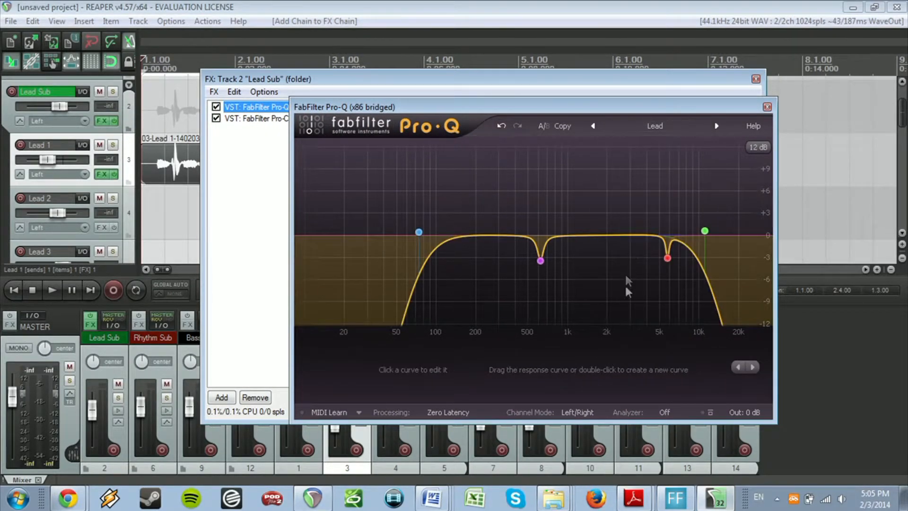
{"action": "left_click", "coordinate": [664, 412]}
{"action": "left_click", "coordinate": [686, 461]}
Step: Play the Lead 1 take to examine its spectrum in Pro-Q, closing the plug-in and effects windows when done
{"action": "left_click", "coordinate": [19, 293]}
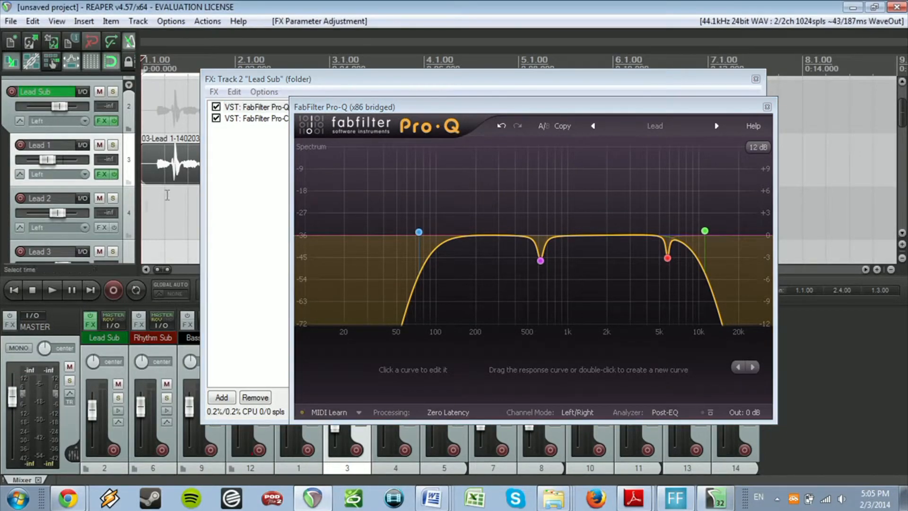
{"action": "key", "text": "space"}
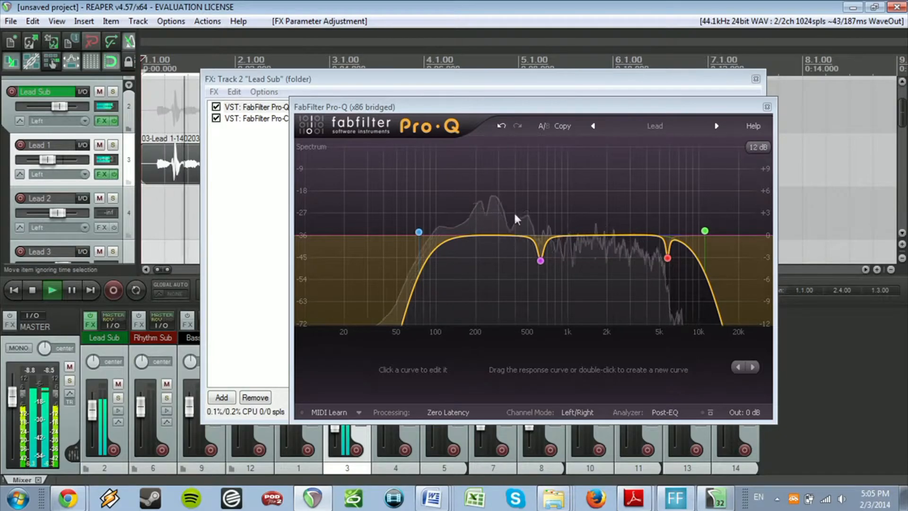
{"action": "key", "text": "space"}
{"action": "left_click", "coordinate": [767, 107]}
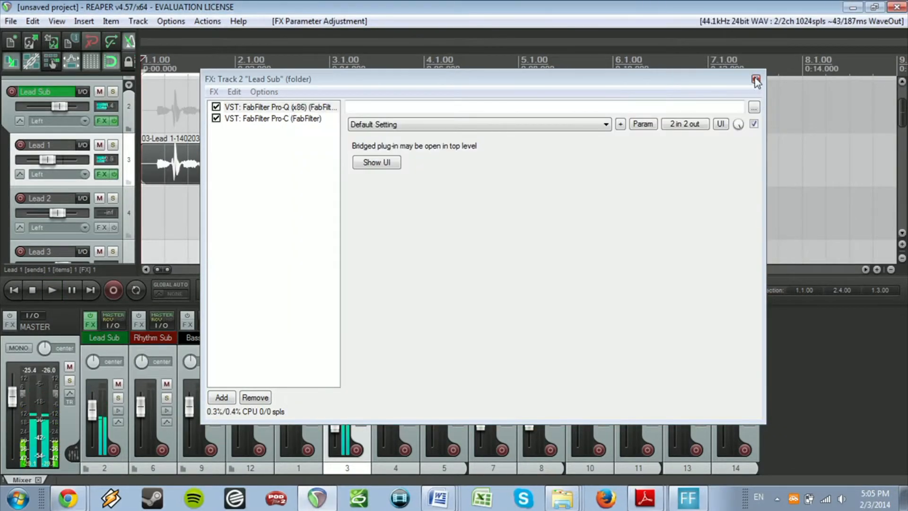
{"action": "left_click", "coordinate": [754, 79]}
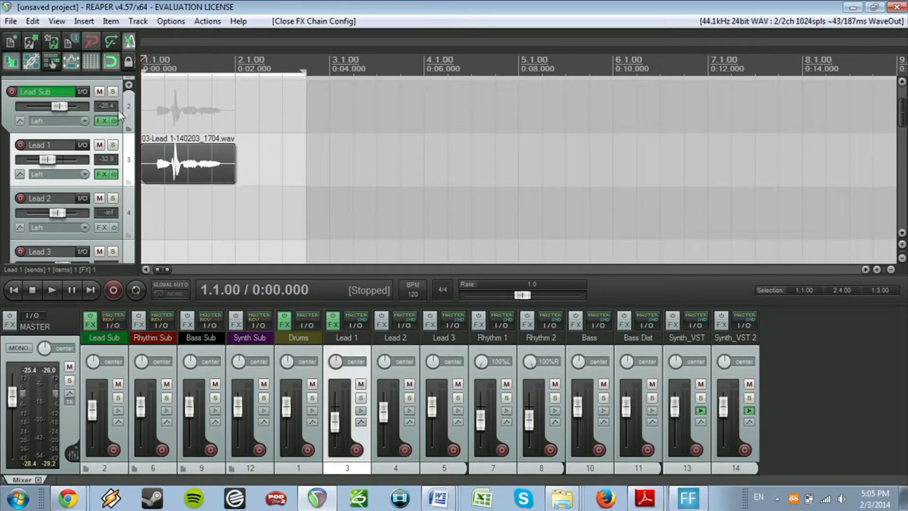
Step: Check the Lead Sub track's routing, close the routing window, and mute Lead Sub
{"action": "left_click", "coordinate": [83, 92]}
{"action": "left_click", "coordinate": [566, 88]}
{"action": "left_click", "coordinate": [99, 92]}
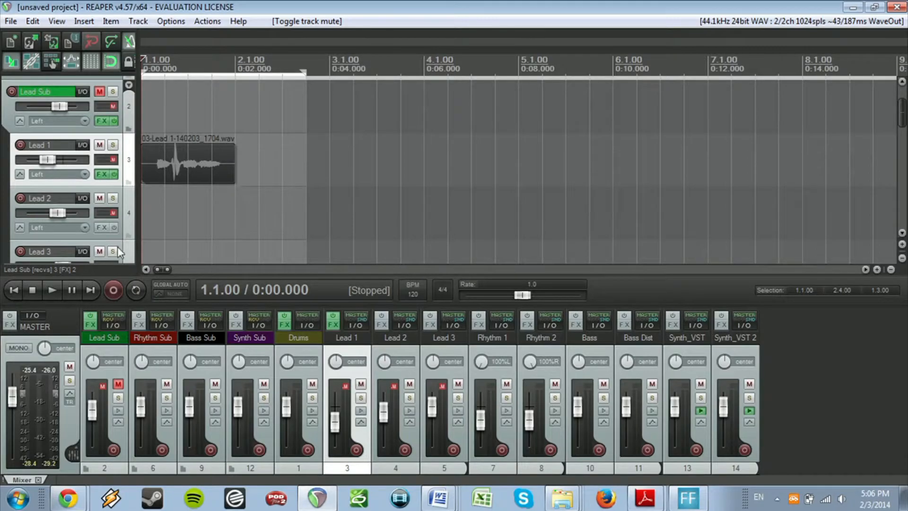
Step: Unmute the Lead Sub track and delete the recorded audio item on Lead 1
{"action": "scroll", "coordinate": [129, 243], "scroll_direction": "down", "scroll_amount": 1}
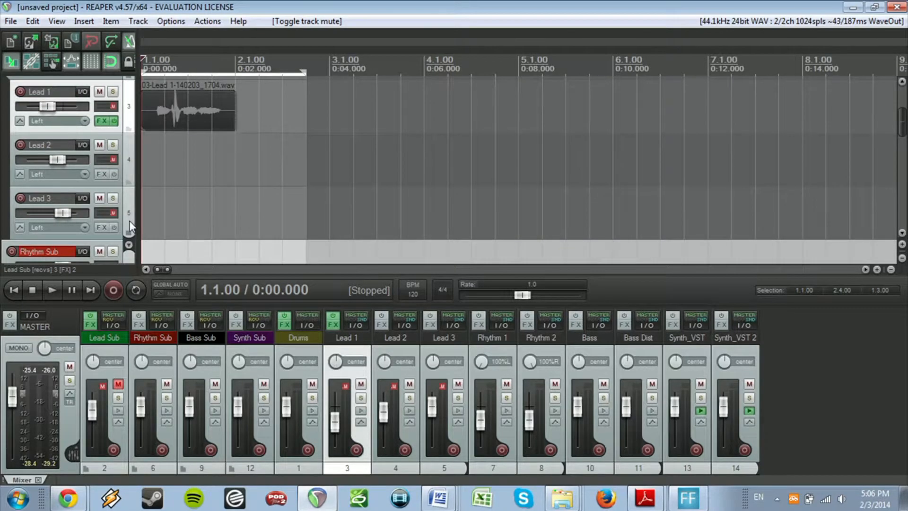
{"action": "scroll", "coordinate": [129, 220], "scroll_direction": "up", "scroll_amount": 2}
{"action": "left_click", "coordinate": [100, 145]}
{"action": "left_click", "coordinate": [173, 204]}
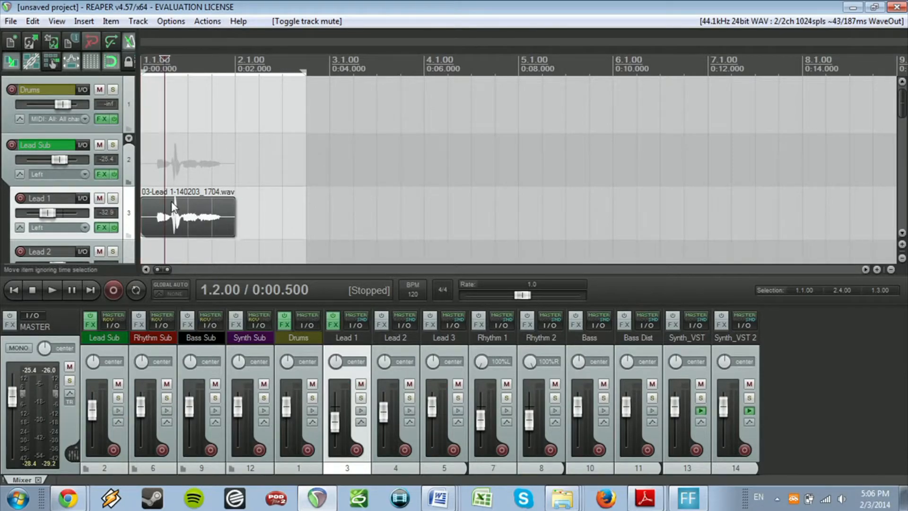
{"action": "key", "text": "Delete"}
Step: Lower the Rhythm Sub folder track's volume slightly
{"action": "scroll", "coordinate": [127, 172], "scroll_direction": "down", "scroll_amount": 4}
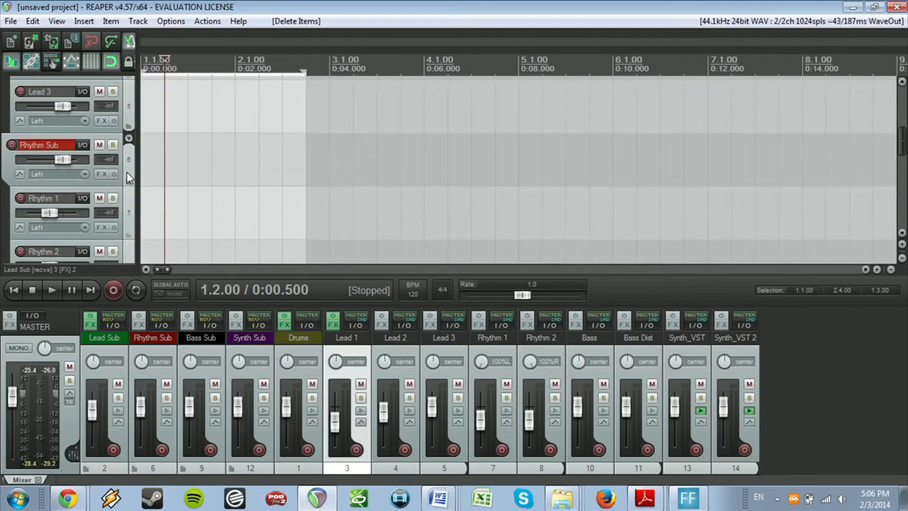
{"action": "scroll", "coordinate": [127, 172], "scroll_direction": "down", "scroll_amount": 1}
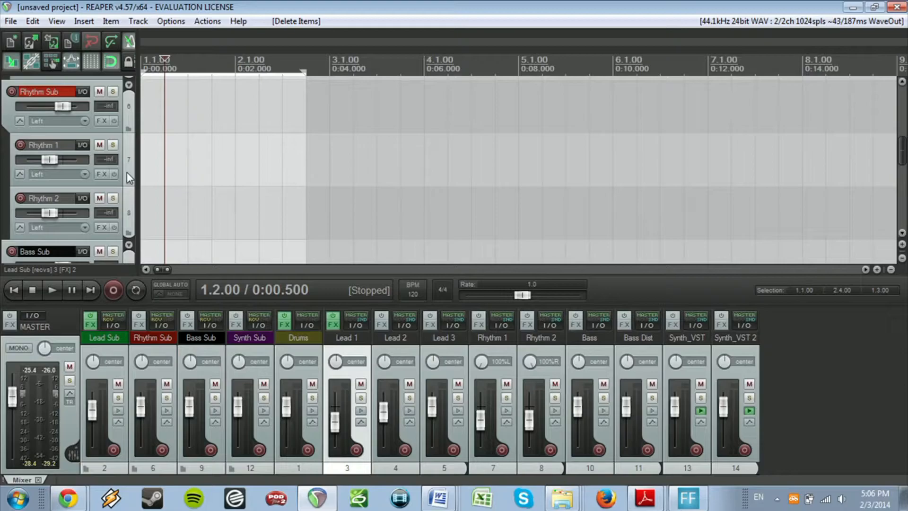
{"action": "left_click_drag", "start_coordinate": [69, 104], "coordinate": [59, 105]}
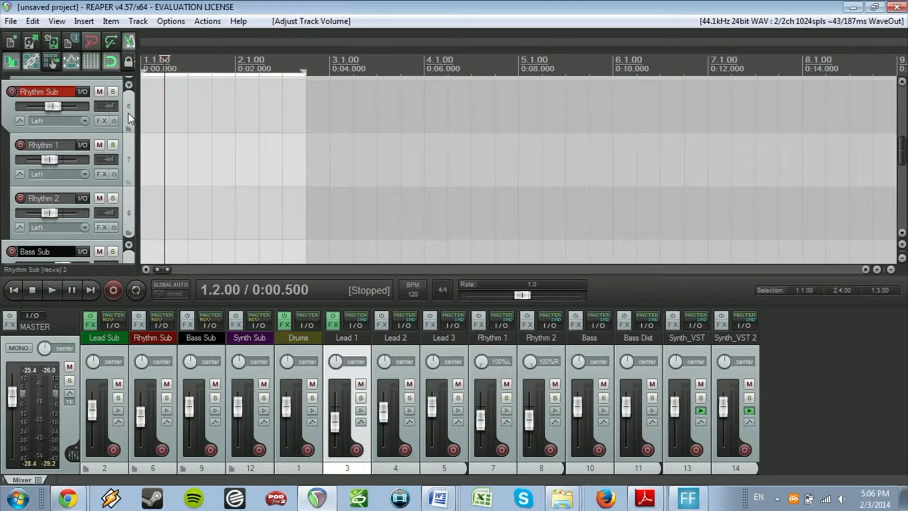
Step: Find the Guitar/distort-fuzz JS effect by filtering for "fuzz" and add it to the Bass Dist track
{"action": "scroll", "coordinate": [128, 114], "scroll_direction": "down", "scroll_amount": 3}
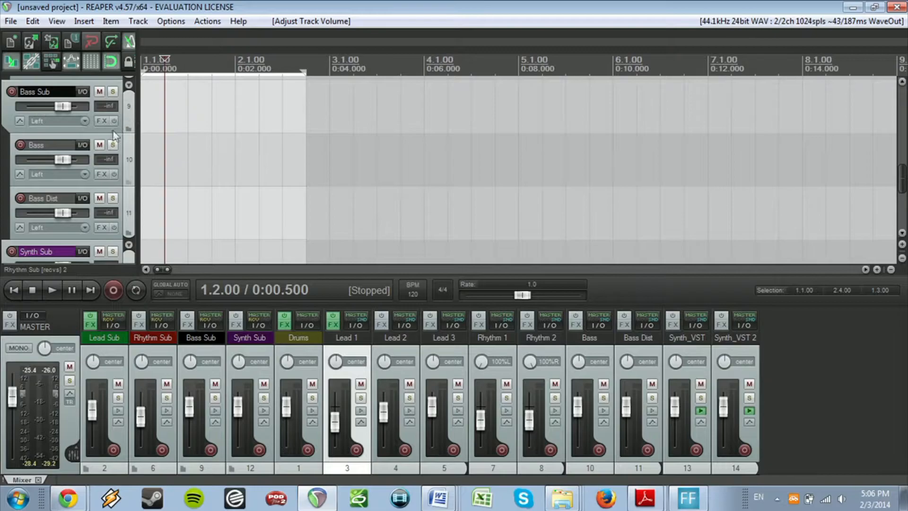
{"action": "left_click", "coordinate": [102, 226]}
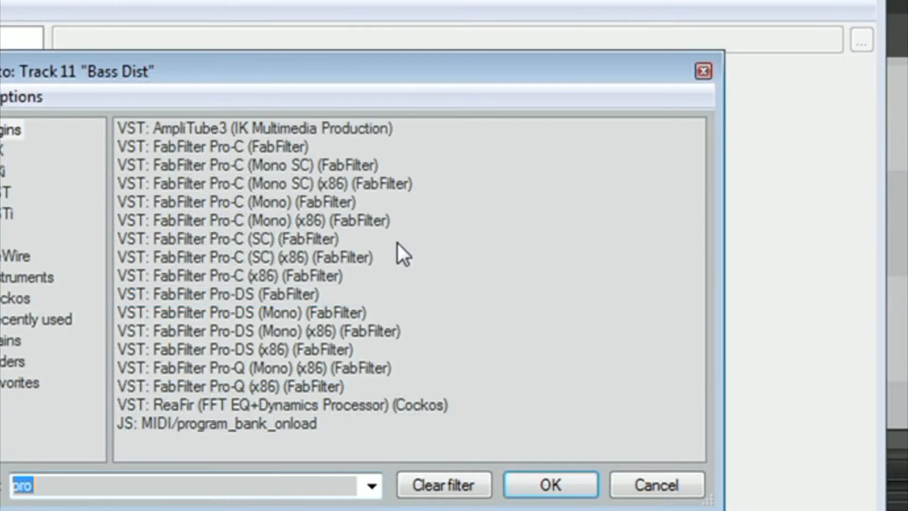
{"action": "type", "text": "fuzz"}
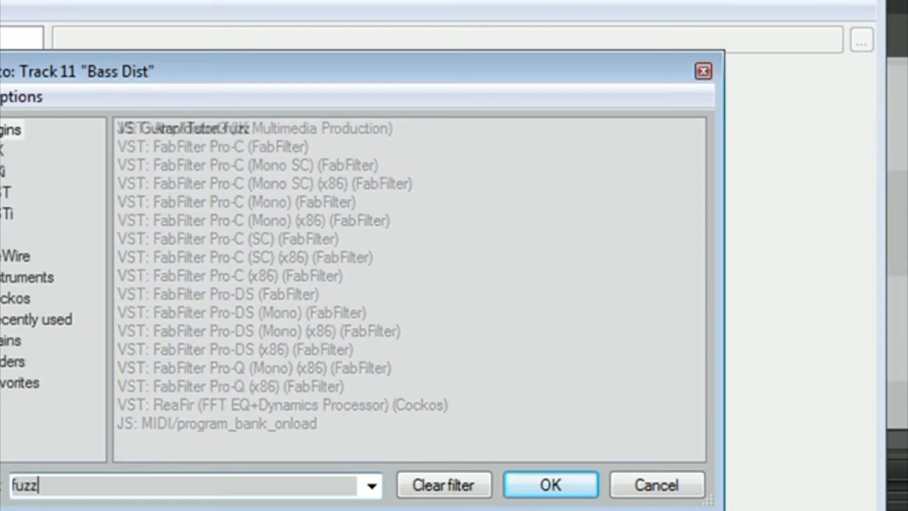
{"action": "left_click", "coordinate": [239, 134]}
{"action": "left_click", "coordinate": [567, 484]}
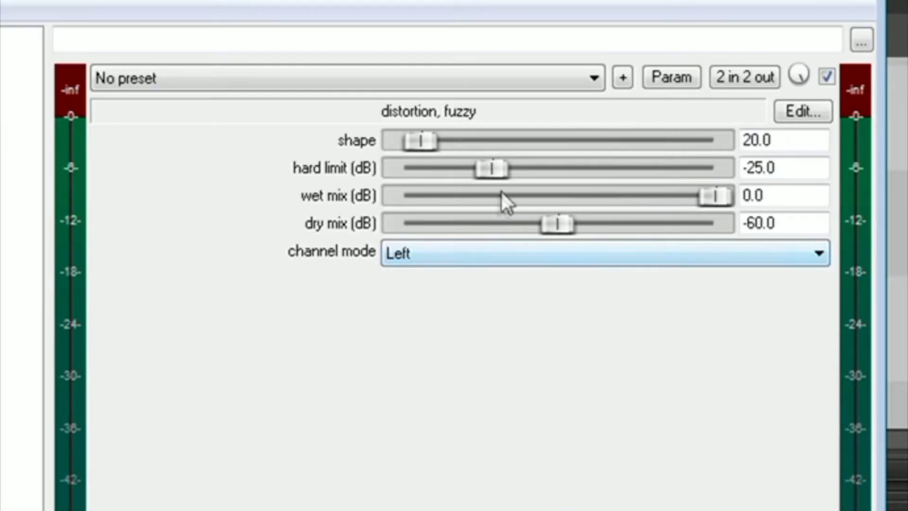
Step: Set the fuzz effect's channel mode to Stereo, dry mix to -97 dB and wet mix to about -40 dB, and close the effects window
{"action": "left_click", "coordinate": [565, 264]}
{"action": "left_click", "coordinate": [513, 307]}
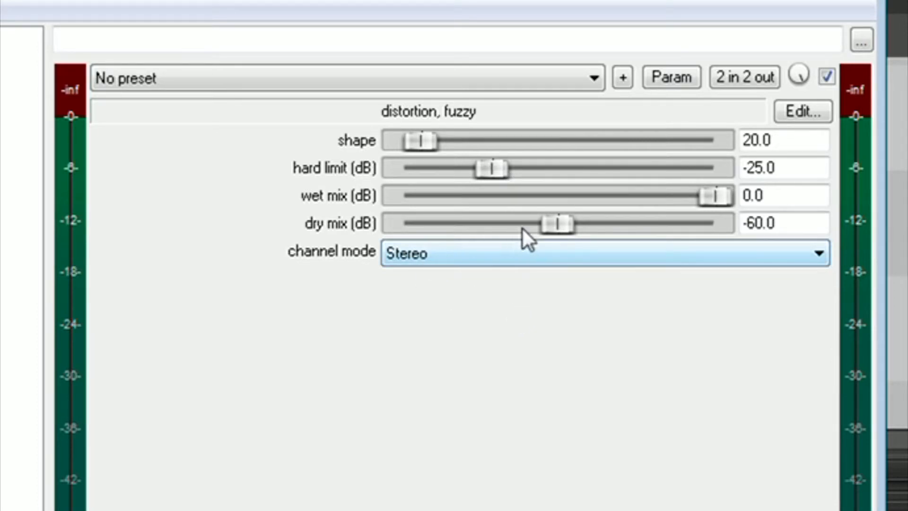
{"action": "left_click_drag", "start_coordinate": [554, 220], "coordinate": [460, 221]}
{"action": "left_click_drag", "start_coordinate": [704, 201], "coordinate": [651, 210]}
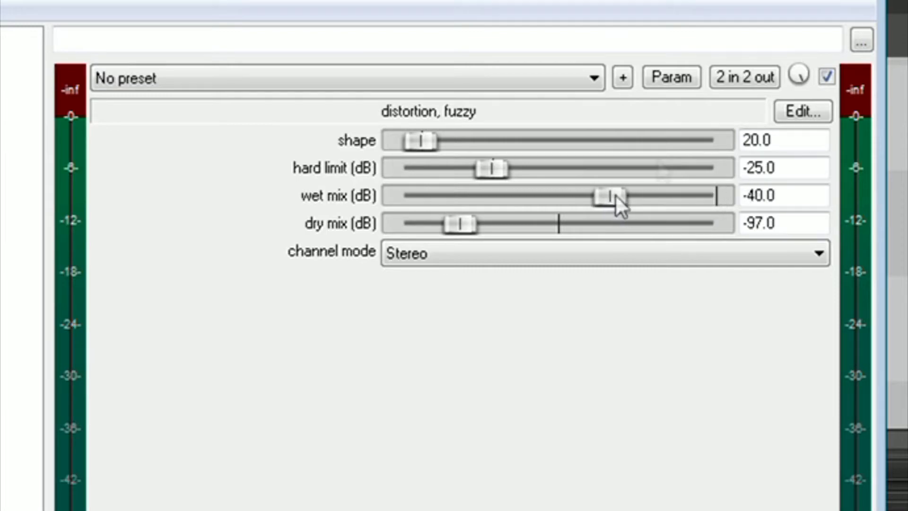
{"action": "left_click", "coordinate": [877, 2]}
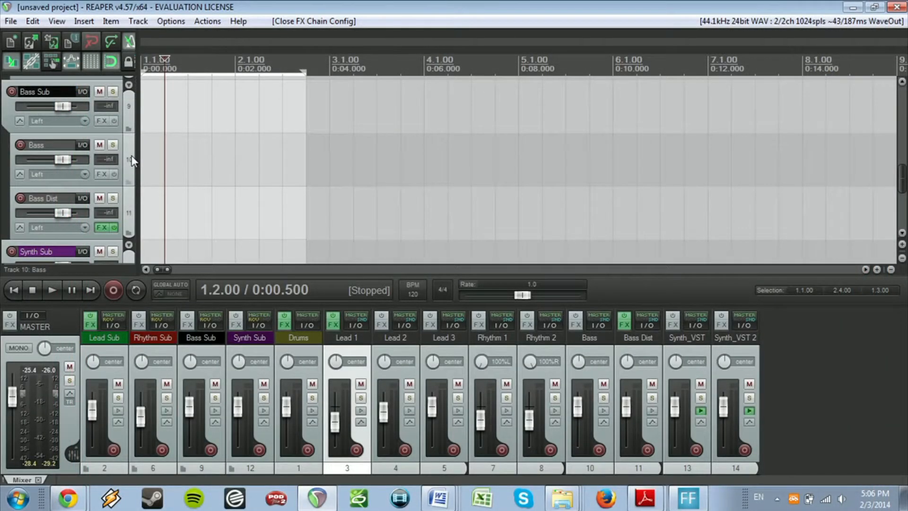
Step: Add the FabFilter One instrument (64-bit VSTi) to the Synth_VST track and close its effects window
{"action": "scroll", "coordinate": [132, 155], "scroll_direction": "down", "scroll_amount": 1}
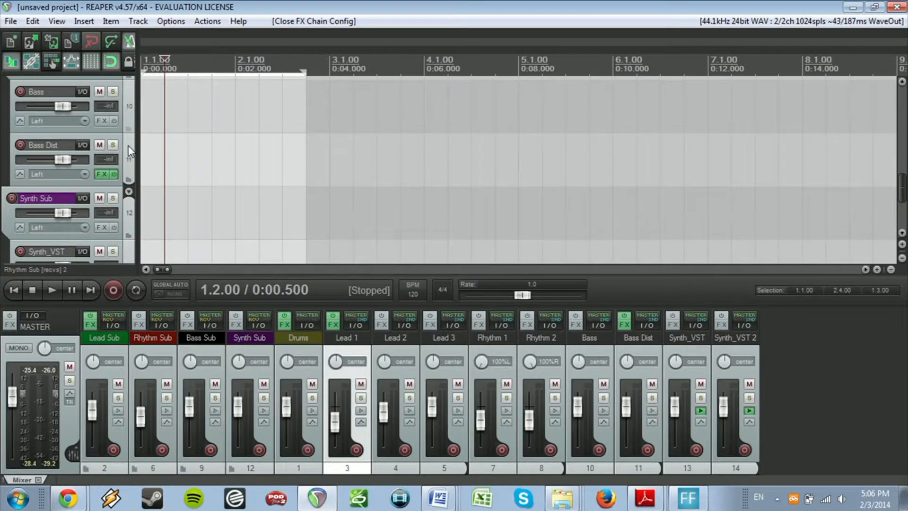
{"action": "scroll", "coordinate": [128, 146], "scroll_direction": "down", "scroll_amount": 2}
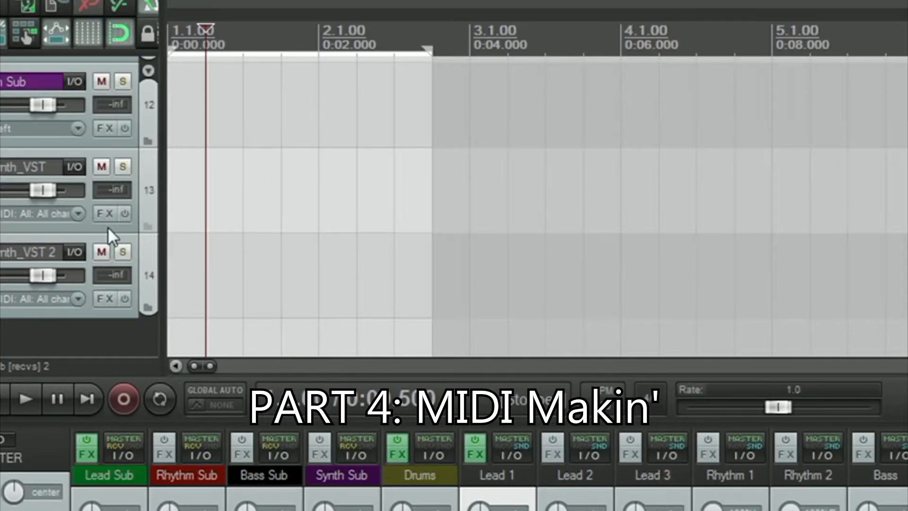
{"action": "left_click", "coordinate": [111, 214]}
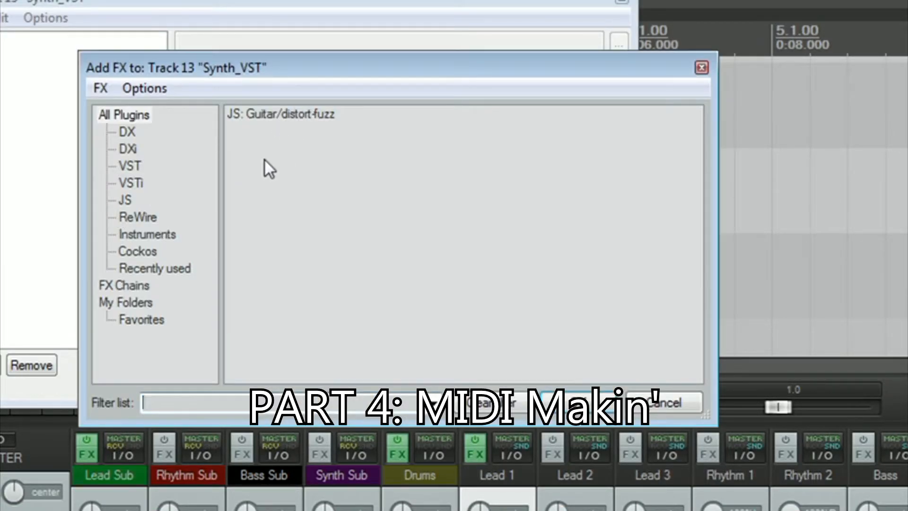
{"action": "left_click", "coordinate": [159, 234]}
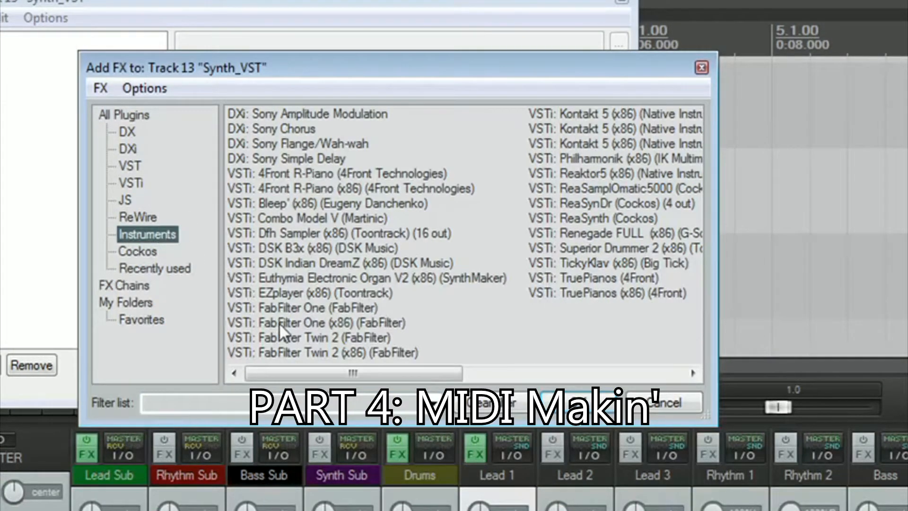
{"action": "double_click", "coordinate": [285, 309]}
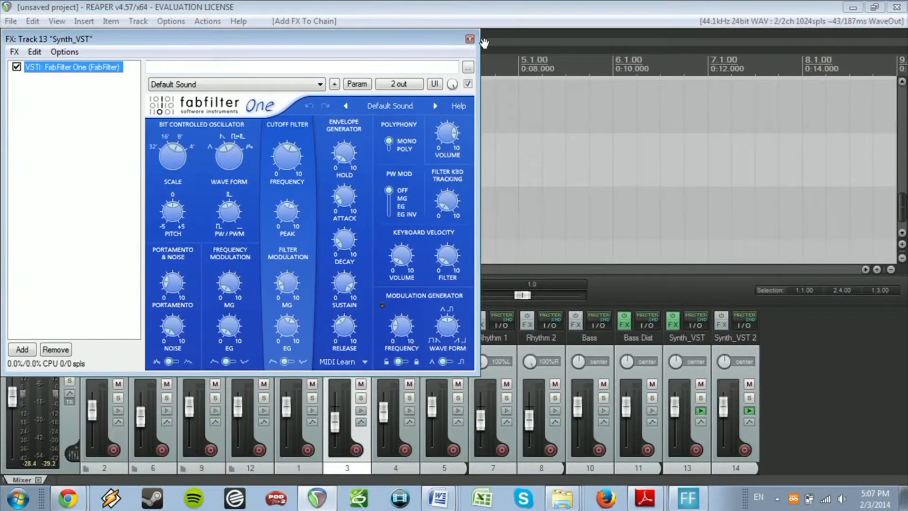
{"action": "left_click", "coordinate": [469, 38]}
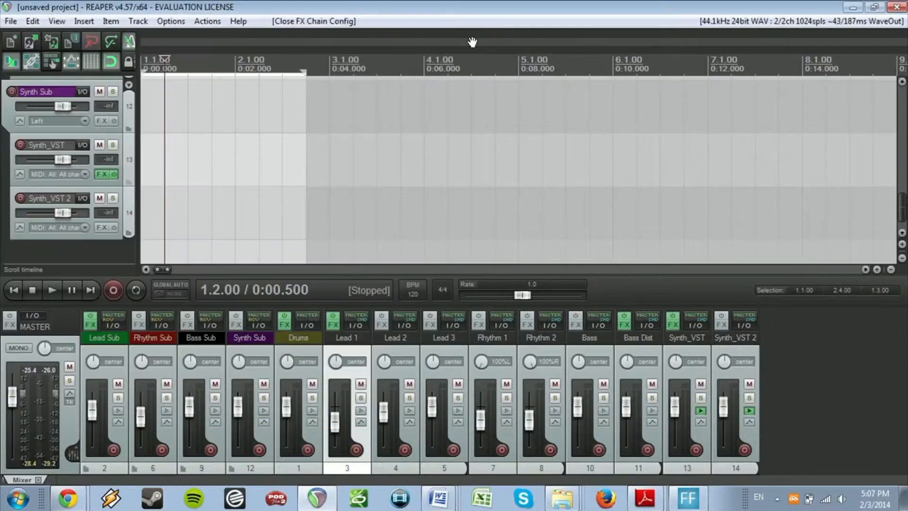
Step: Arm Synth_VST 2 and record a short empty MIDI item of just over one bar from the project start
{"action": "left_click", "coordinate": [21, 198]}
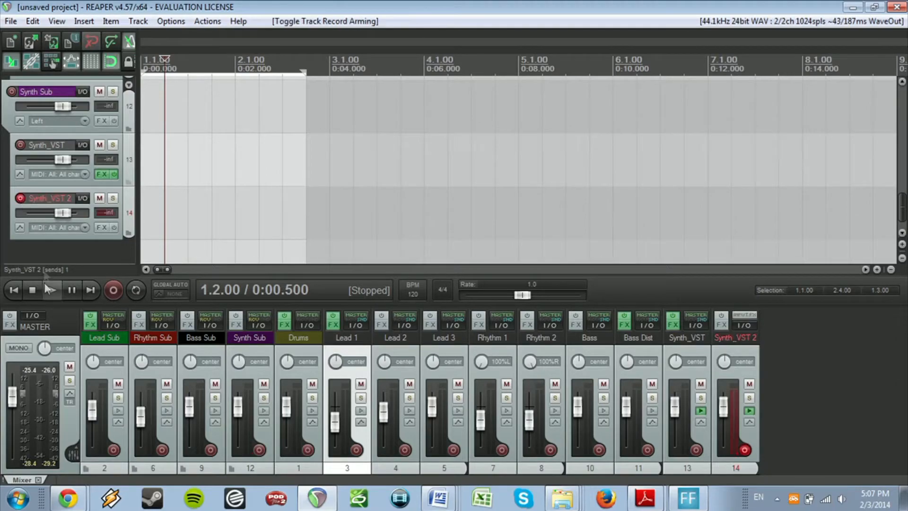
{"action": "left_click", "coordinate": [14, 289]}
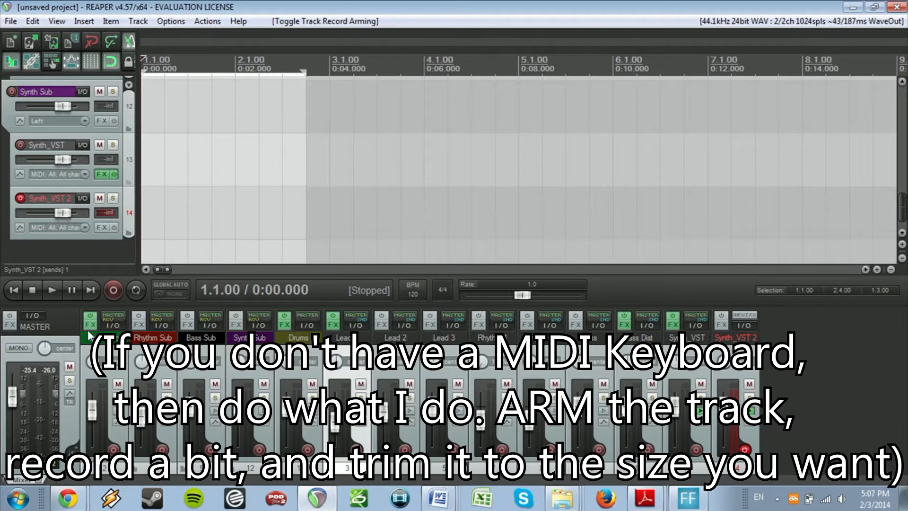
{"action": "left_click", "coordinate": [118, 291]}
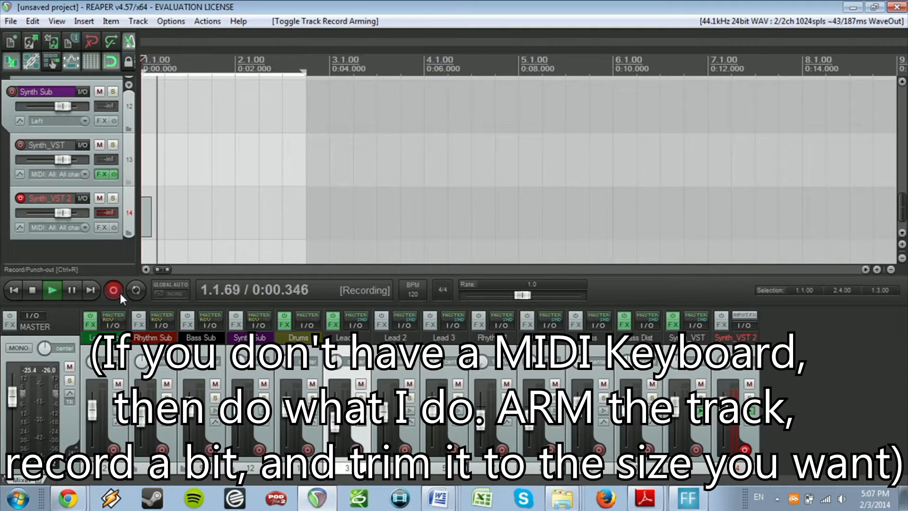
{"action": "left_click", "coordinate": [119, 292]}
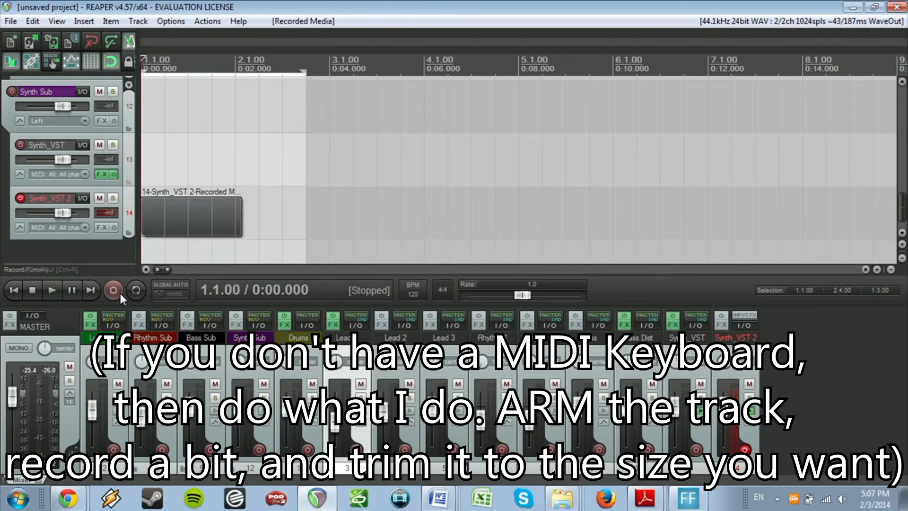
Step: Move the recorded MIDI item onto the Synth_VST track and disarm Synth_VST 2
{"action": "left_click_drag", "start_coordinate": [166, 226], "coordinate": [163, 163]}
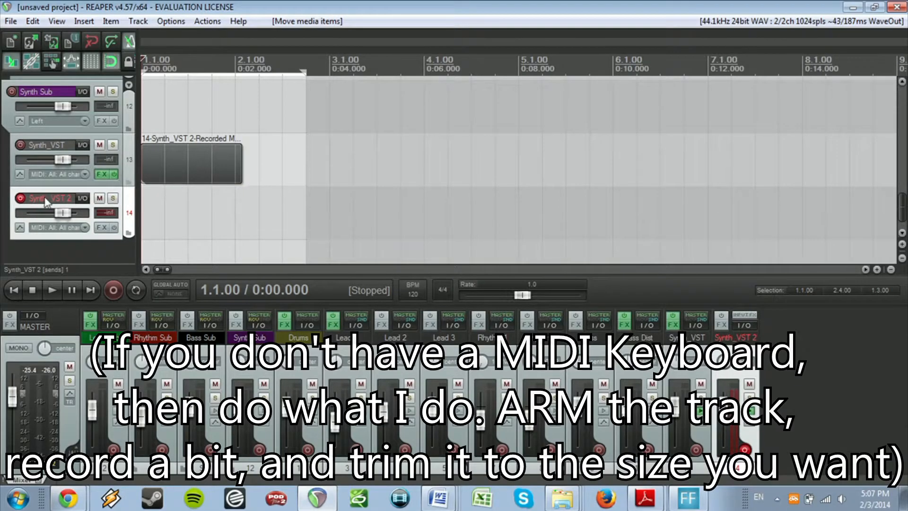
{"action": "left_click", "coordinate": [21, 198]}
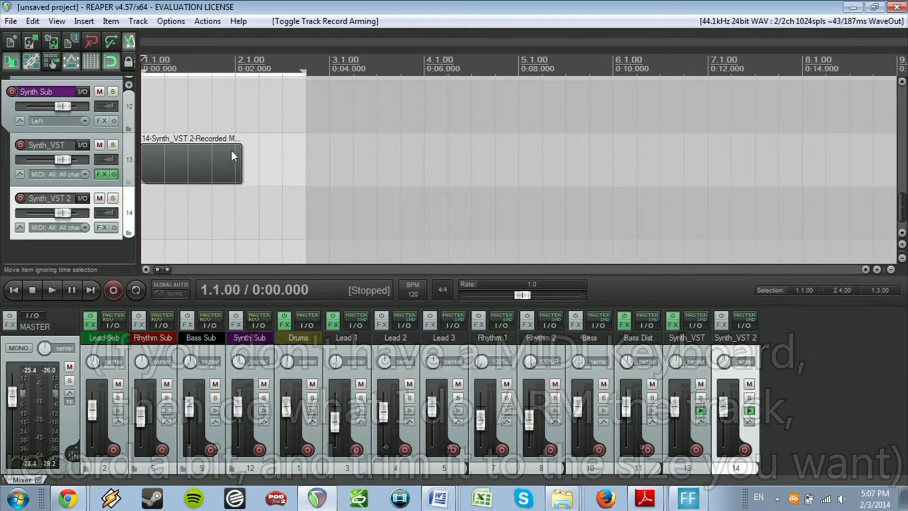
Step: Review the grid line spacing choices in the Snap/Grid settings, select 1/4, and close the dialog
{"action": "right_click", "coordinate": [110, 65]}
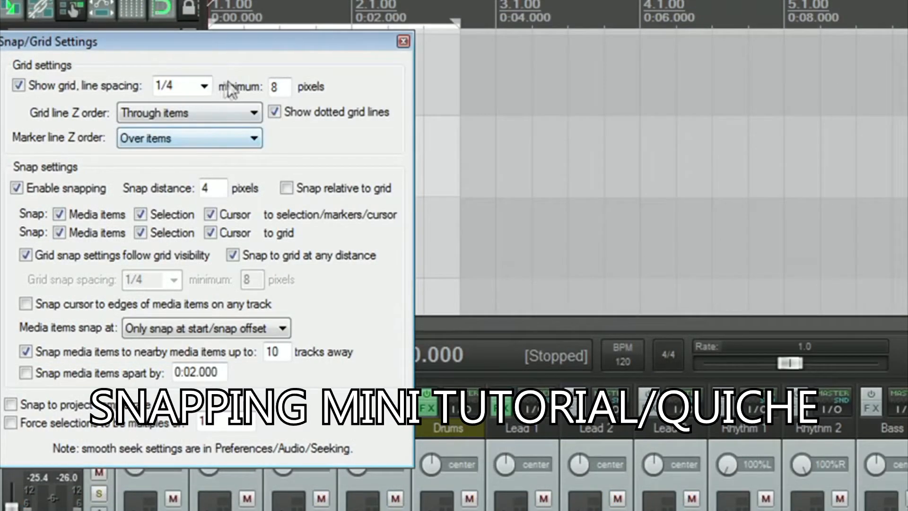
{"action": "left_click", "coordinate": [140, 112]}
{"action": "left_click", "coordinate": [205, 86]}
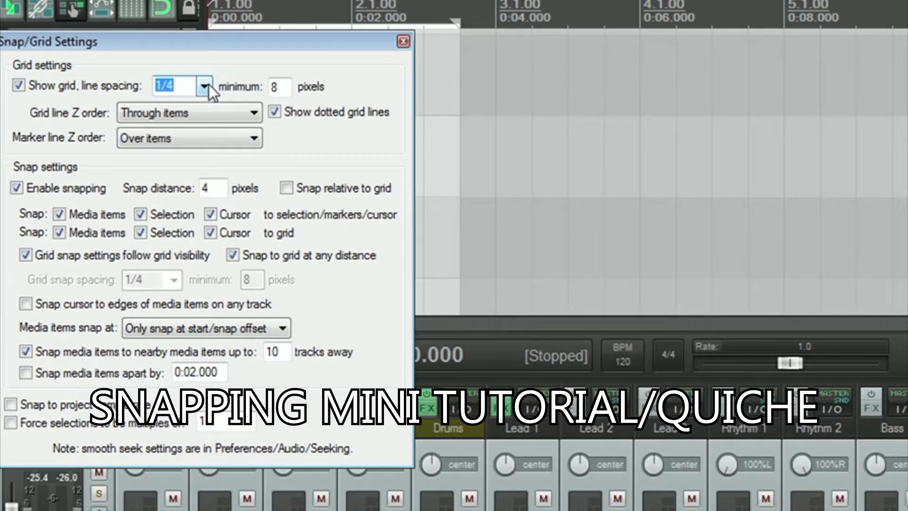
{"action": "left_click_drag", "start_coordinate": [206, 46], "coordinate": [656, 42]}
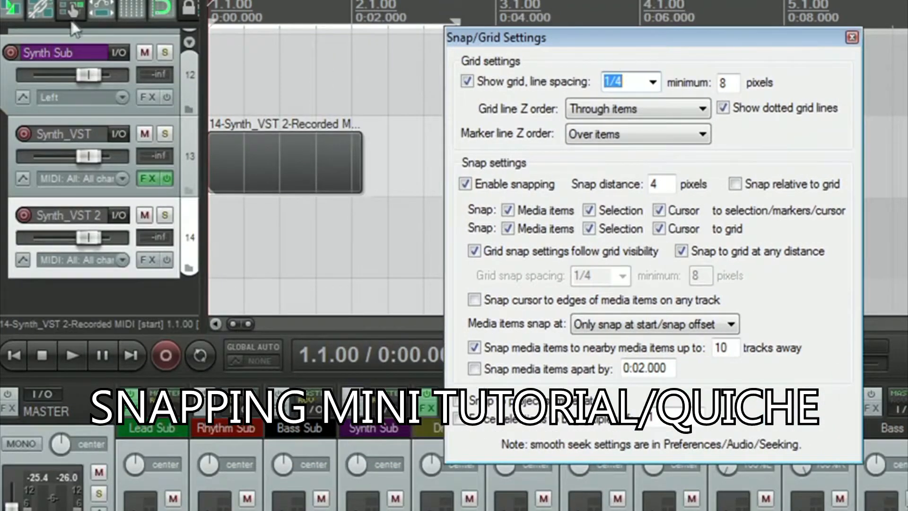
{"action": "left_click", "coordinate": [655, 83]}
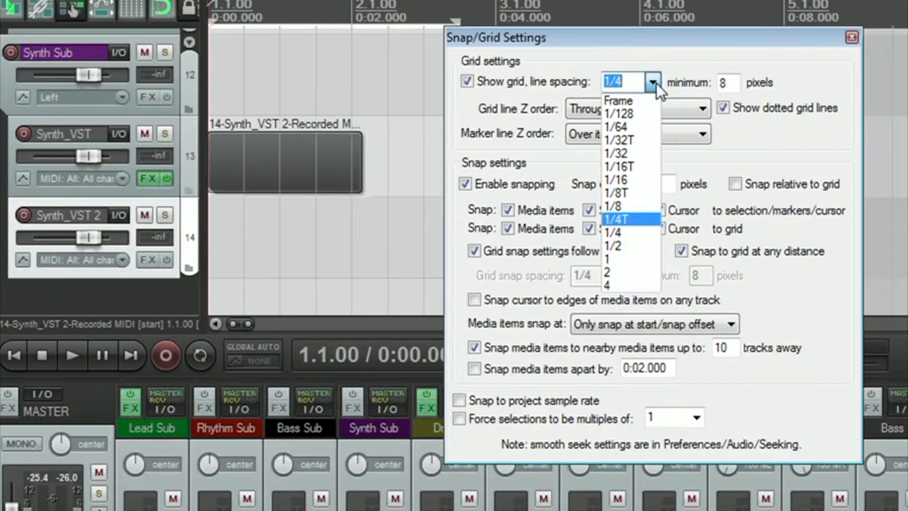
{"action": "left_click", "coordinate": [656, 83]}
{"action": "left_click", "coordinate": [656, 83]}
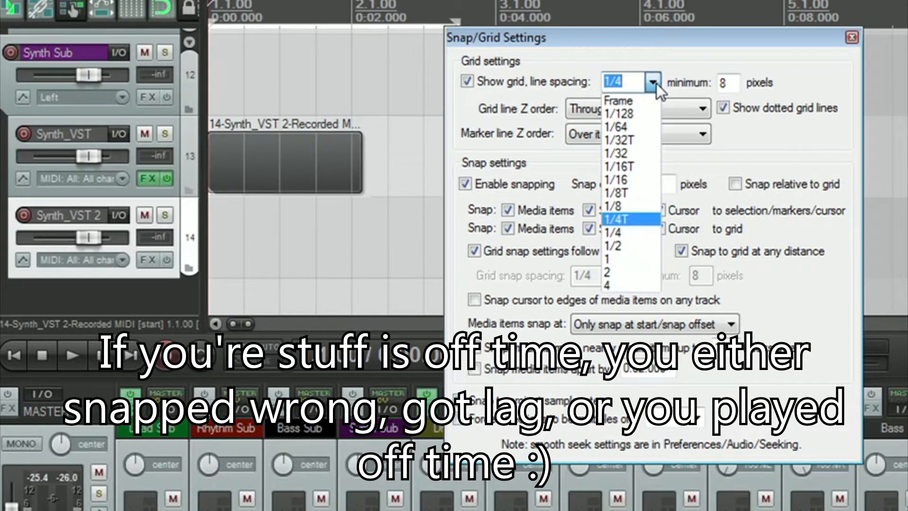
{"action": "left_click", "coordinate": [623, 230]}
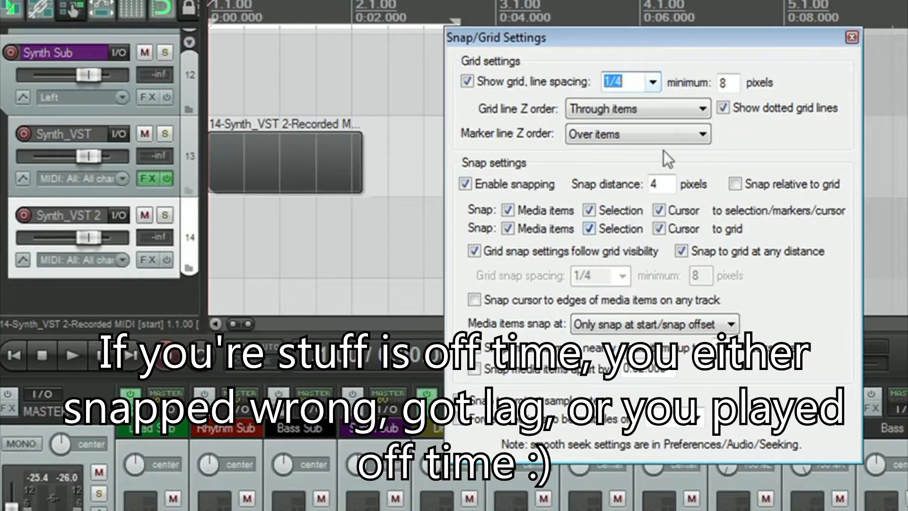
{"action": "left_click", "coordinate": [851, 37]}
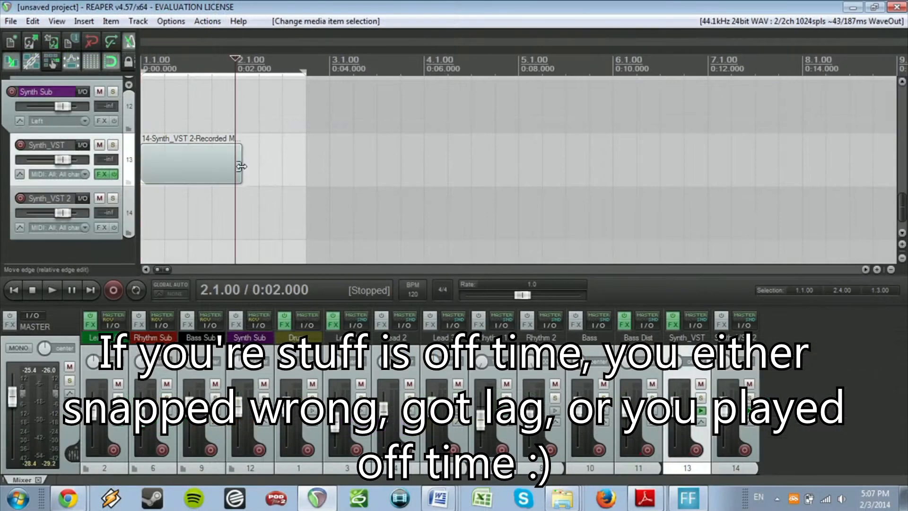
Step: Trim the end of the Synth_VST MIDI item to bar 2.1.00 and return the edit cursor to the project start
{"action": "left_click_drag", "start_coordinate": [362, 168], "coordinate": [357, 169]}
{"action": "left_click_drag", "start_coordinate": [236, 168], "coordinate": [235, 168]}
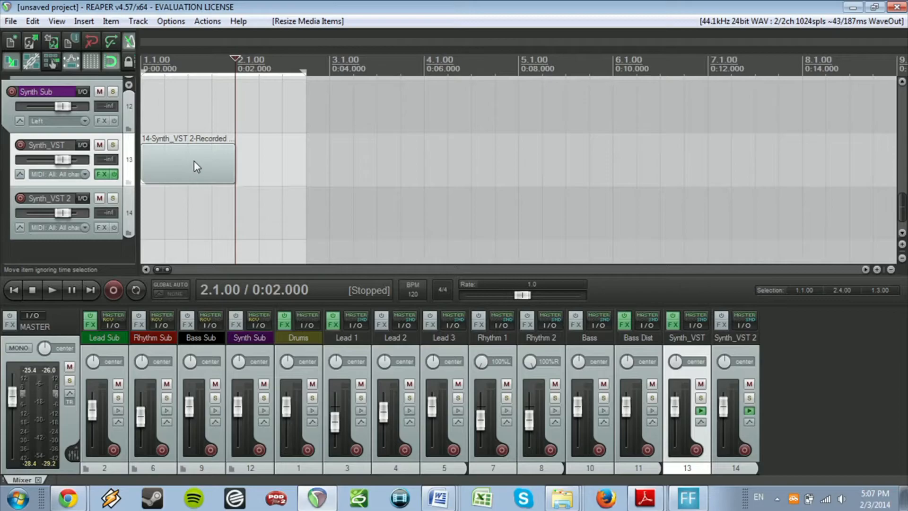
{"action": "left_click_drag", "start_coordinate": [188, 142], "coordinate": [187, 168]}
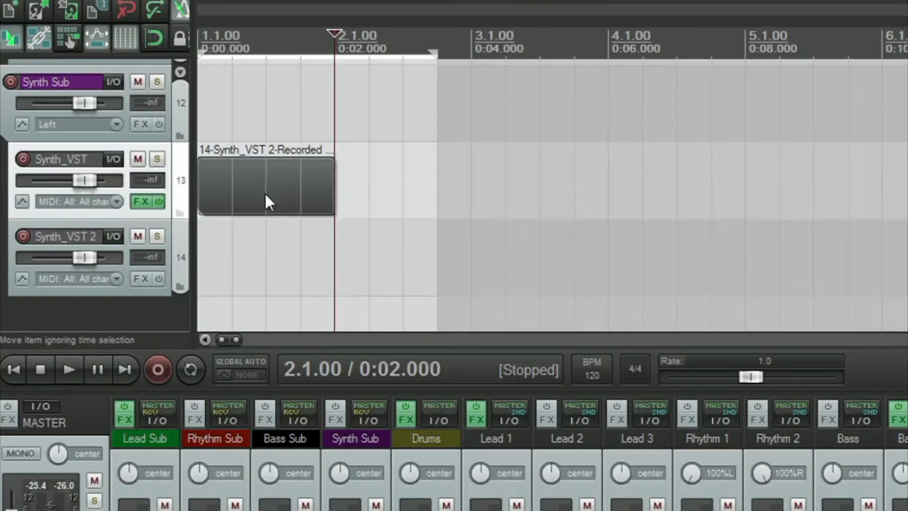
{"action": "left_click_drag", "start_coordinate": [267, 193], "coordinate": [286, 190]}
{"action": "left_click", "coordinate": [16, 371]}
{"action": "scroll", "coordinate": [324, 207], "scroll_direction": "up", "scroll_amount": 5}
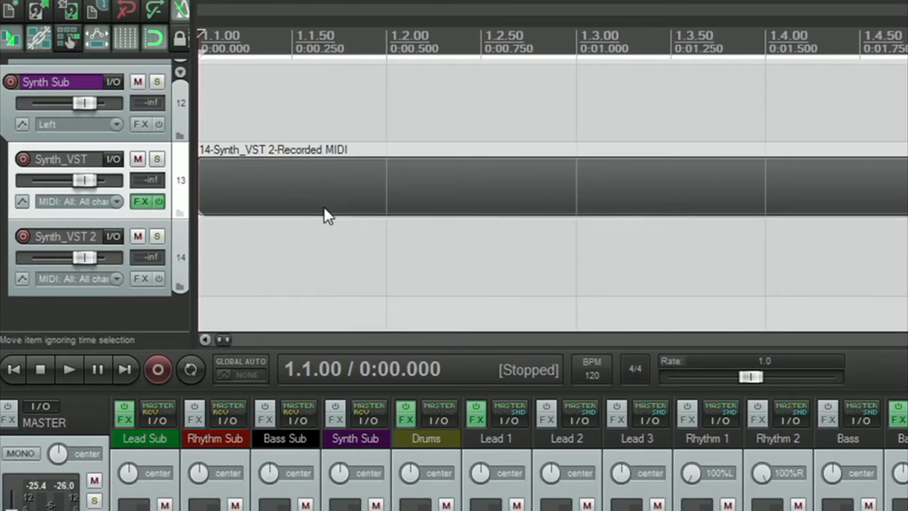
{"action": "scroll", "coordinate": [299, 183], "scroll_direction": "down", "scroll_amount": 4}
{"action": "left_click_drag", "start_coordinate": [284, 191], "coordinate": [282, 191]}
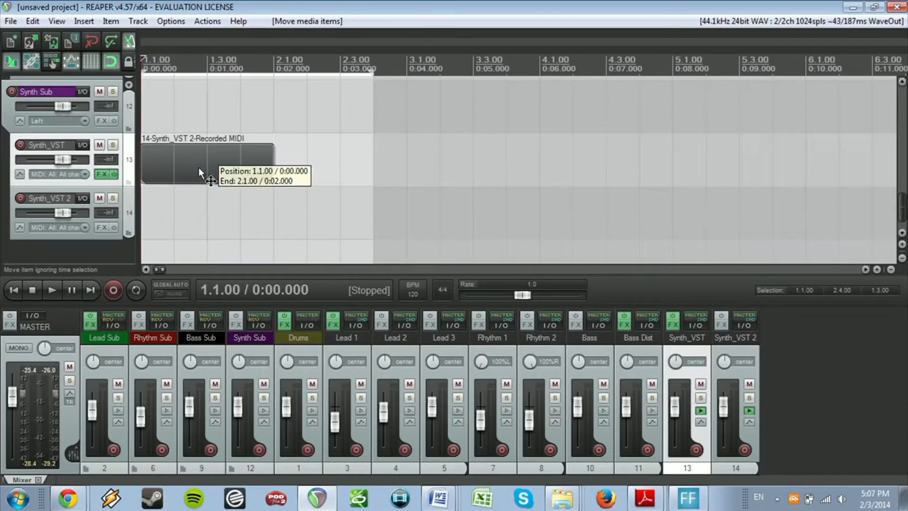
Step: Open the Synth_VST MIDI item in the MIDI editor, insert an eighth-note C4 at bar 1, and slightly lower its velocity
{"action": "double_click", "coordinate": [199, 171]}
{"action": "left_click_drag", "start_coordinate": [446, 120], "coordinate": [390, 75]}
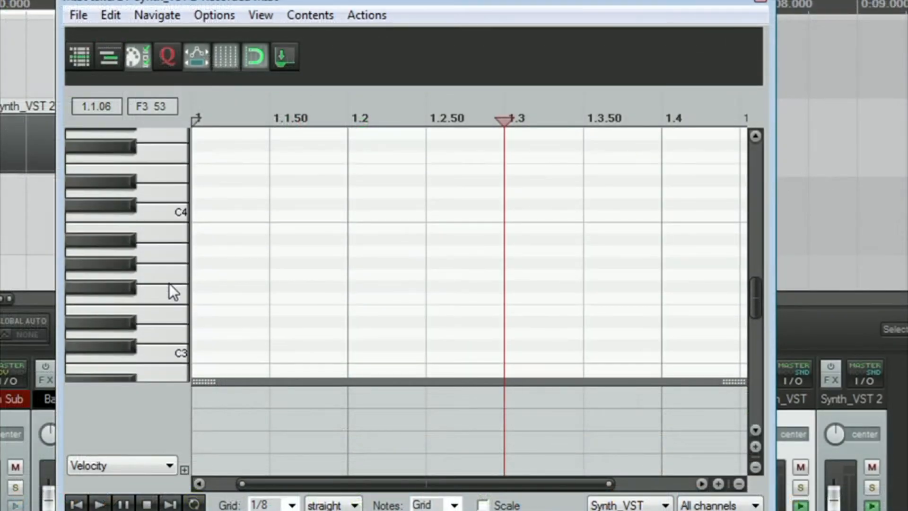
{"action": "scroll", "coordinate": [169, 283], "scroll_direction": "up", "scroll_amount": 5}
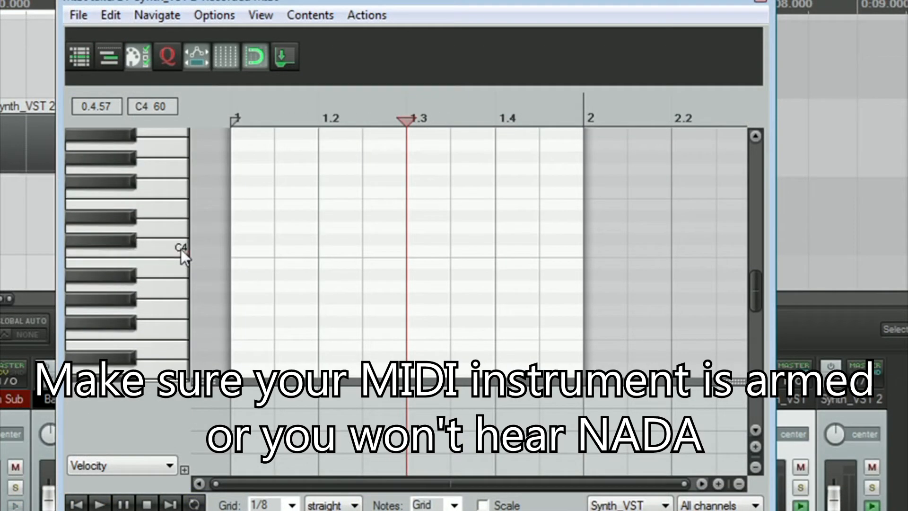
{"action": "left_click", "coordinate": [241, 251]}
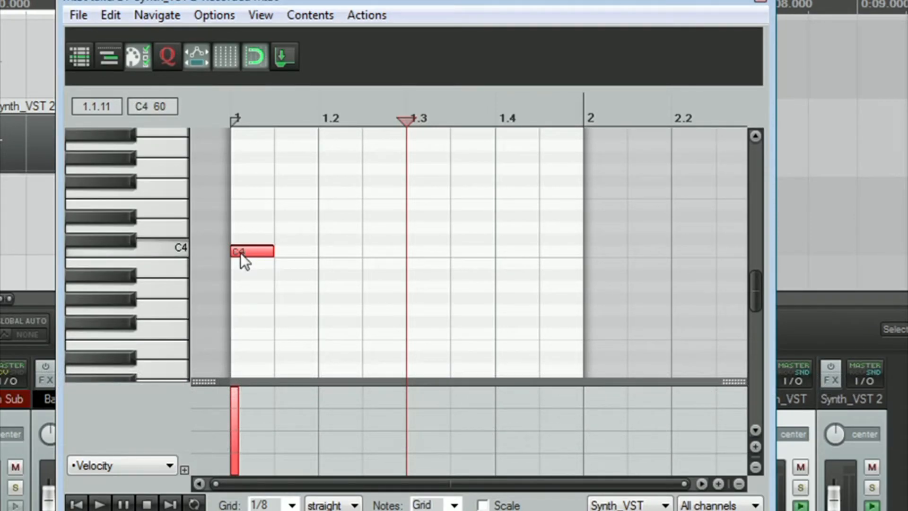
{"action": "left_click_drag", "start_coordinate": [235, 398], "coordinate": [238, 410]}
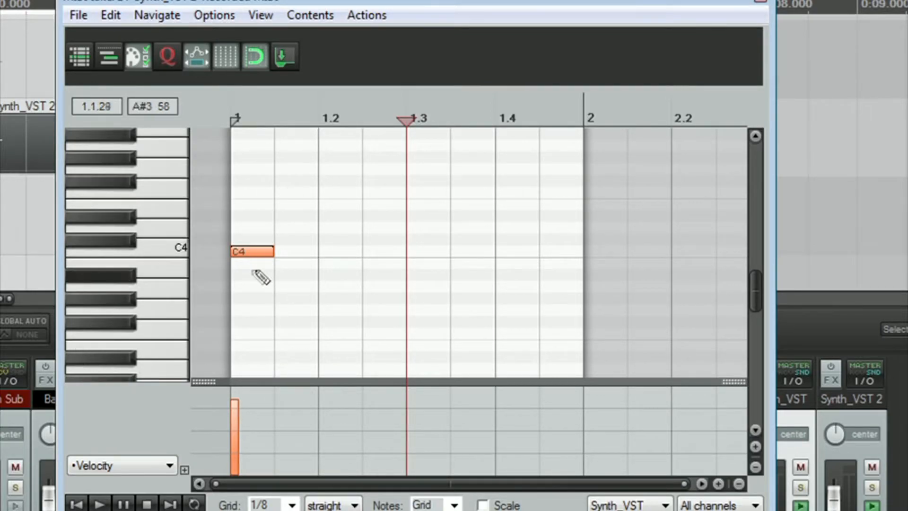
Step: Fill the rest of the first bar with consecutive eighth notes D4, E4, D4, C4, D4, C4 and G3
{"action": "left_click", "coordinate": [293, 228]}
{"action": "left_click", "coordinate": [340, 204]}
{"action": "left_click", "coordinate": [384, 227]}
{"action": "left_click", "coordinate": [428, 251]}
{"action": "left_click", "coordinate": [472, 228]}
{"action": "left_click", "coordinate": [517, 251]}
{"action": "left_click", "coordinate": [561, 310]}
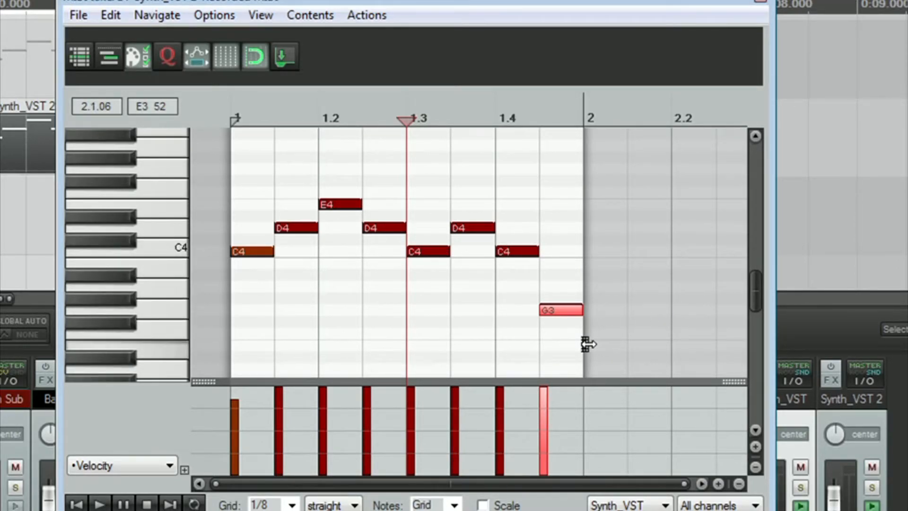
{"action": "scroll", "coordinate": [359, 203], "scroll_direction": "up", "scroll_amount": 3}
{"action": "scroll", "coordinate": [359, 203], "scroll_direction": "down", "scroll_amount": 3}
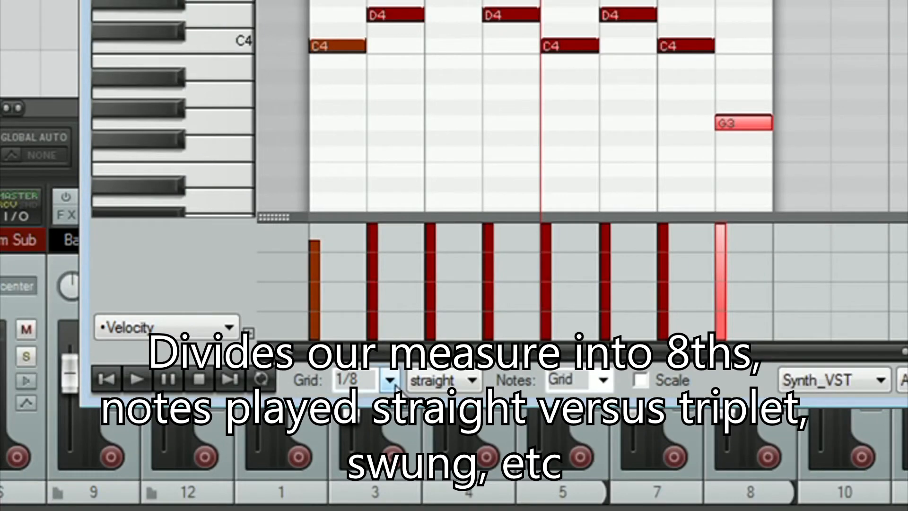
Step: Change the MIDI editor's 1/8 grid from straight to triplet and play the existing notes from bar 1
{"action": "left_click", "coordinate": [434, 388]}
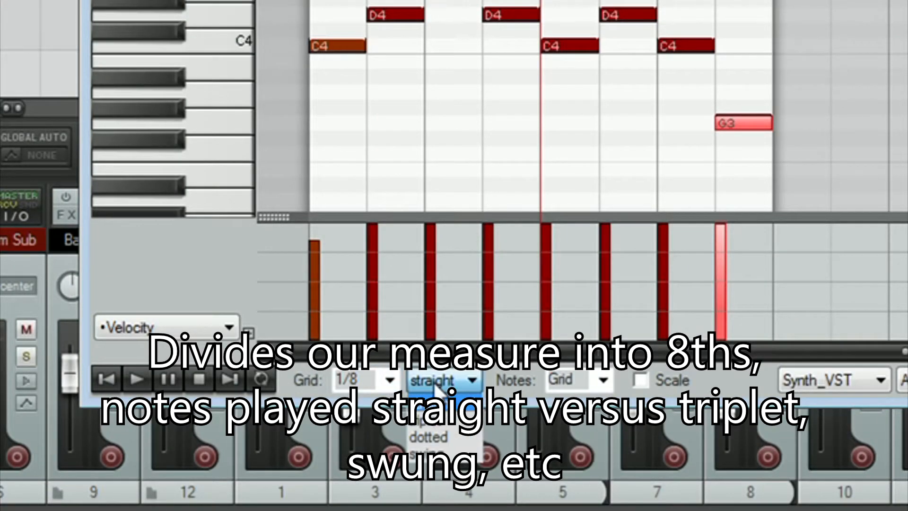
{"action": "left_click", "coordinate": [435, 388]}
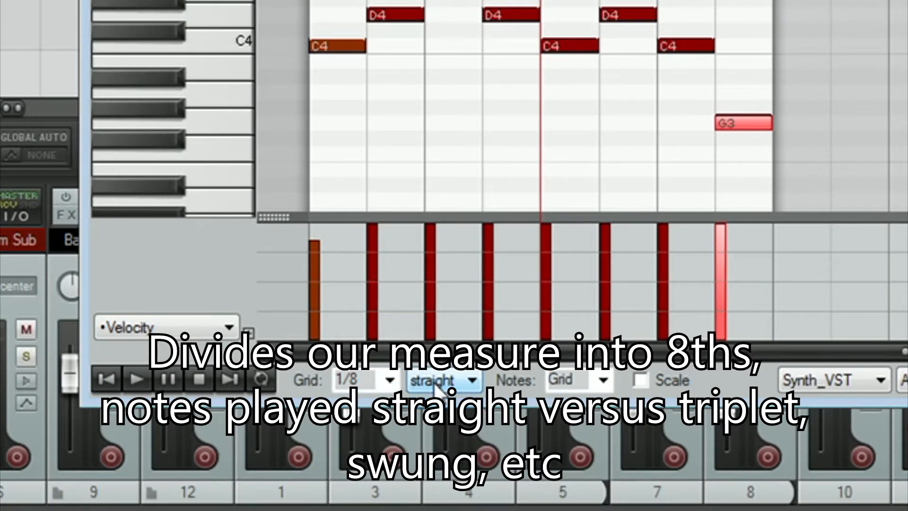
{"action": "left_click", "coordinate": [435, 388]}
{"action": "left_click", "coordinate": [428, 420]}
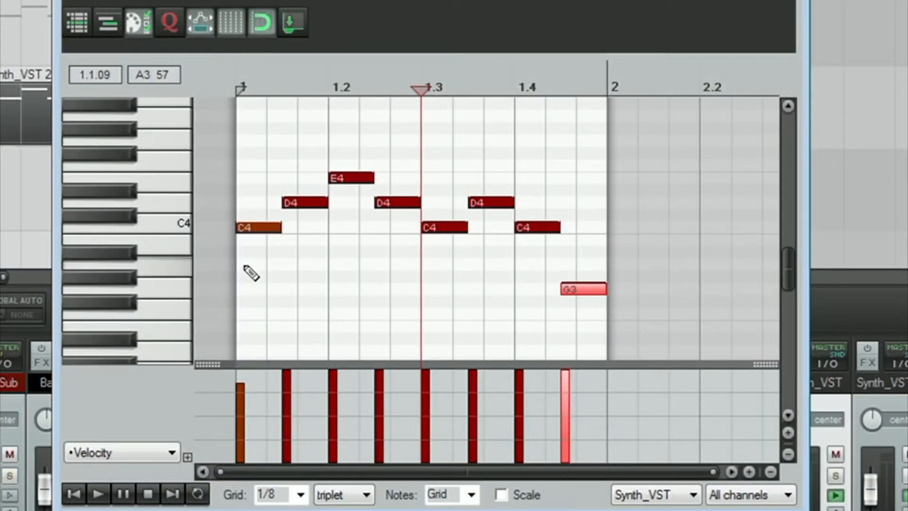
{"action": "left_click", "coordinate": [227, 74]}
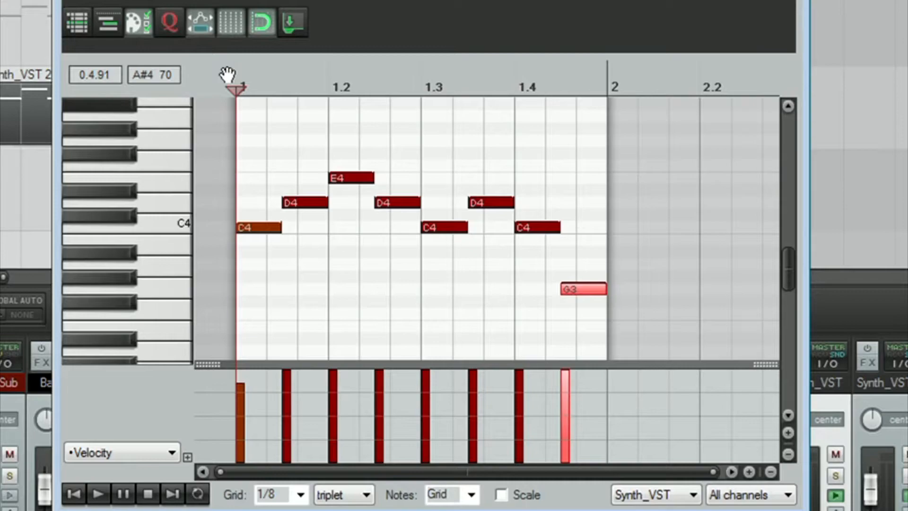
{"action": "key", "text": "space"}
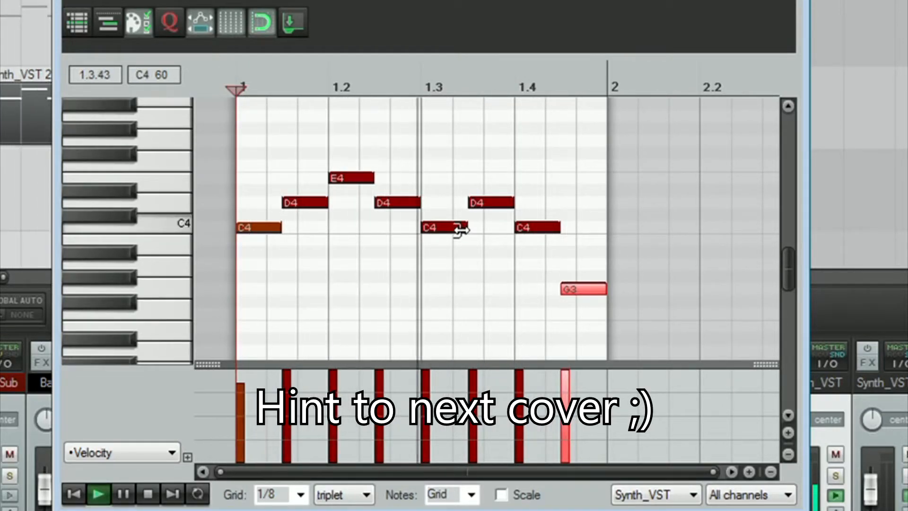
{"action": "key", "text": "space"}
Step: Replace all notes in bar 1 with consecutive eighth triplets C4, D4, E4, D4, E4, F4, E4, F4, G4, E4, D4, C4
{"action": "left_click_drag", "start_coordinate": [648, 152], "coordinate": [230, 344]}
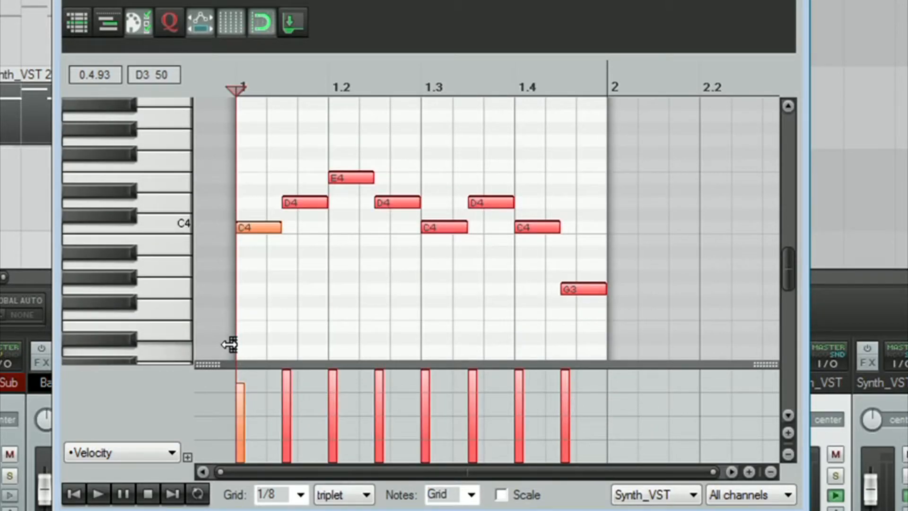
{"action": "key", "text": "Delete"}
{"action": "left_click", "coordinate": [251, 227]}
{"action": "left_click", "coordinate": [283, 203]}
{"action": "left_click", "coordinate": [313, 177]}
{"action": "left_click", "coordinate": [344, 202]}
{"action": "left_click", "coordinate": [374, 178]}
{"action": "left_click", "coordinate": [405, 166]}
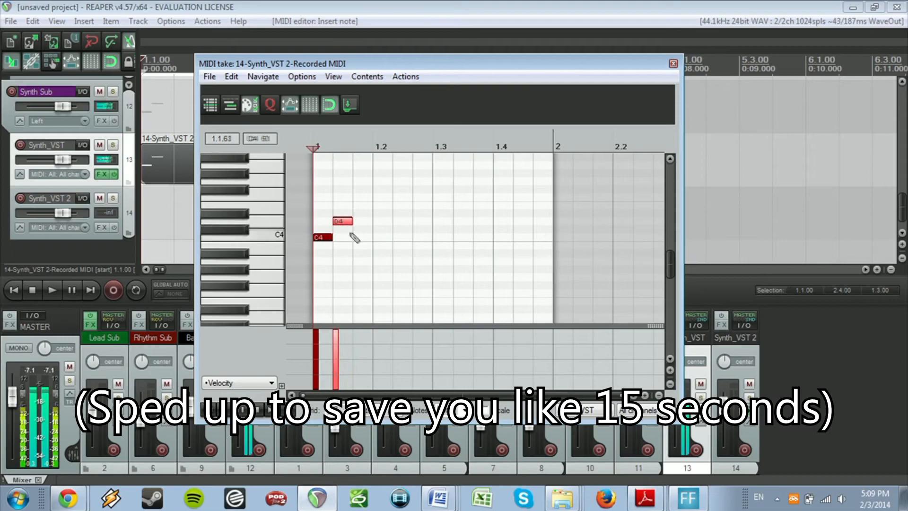
{"action": "left_click", "coordinate": [439, 204]}
{"action": "left_click", "coordinate": [458, 197]}
{"action": "left_click", "coordinate": [478, 181]}
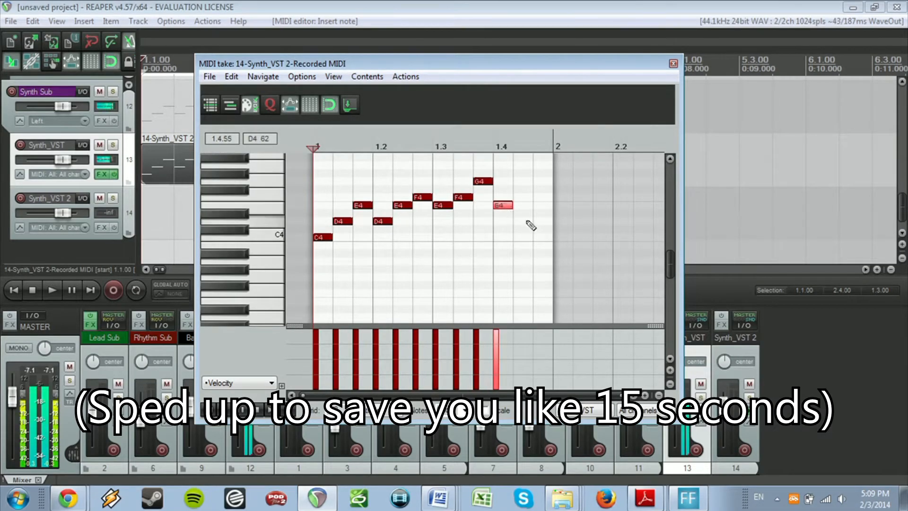
{"action": "left_click", "coordinate": [498, 205]}
{"action": "left_click", "coordinate": [518, 221]}
{"action": "left_click", "coordinate": [538, 237]}
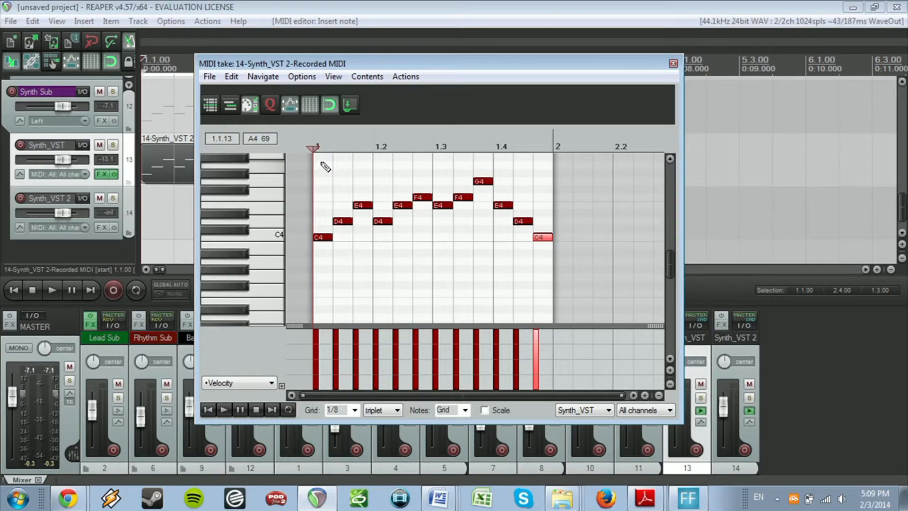
Step: Play back the triplet run from bar 1 and set the MIDI editor's grid back to straight
{"action": "key", "text": "space"}
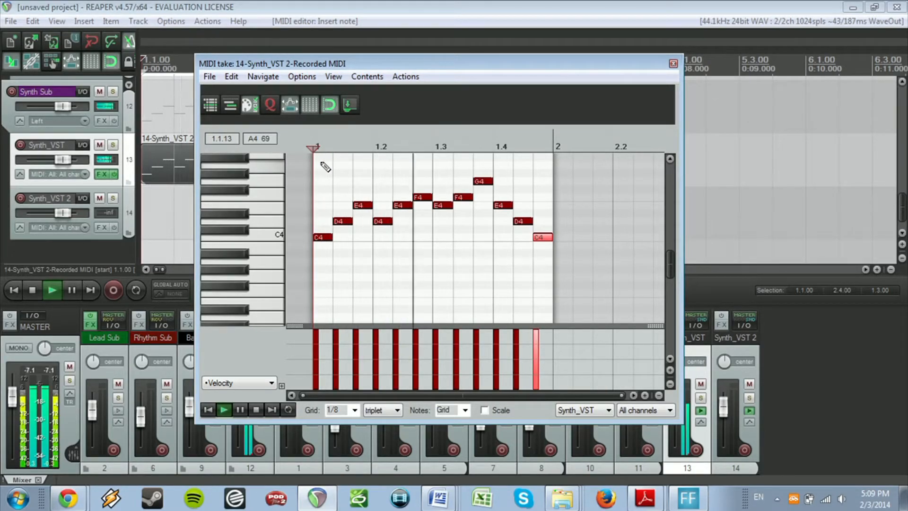
{"action": "key", "text": "space"}
{"action": "left_click", "coordinate": [384, 410]}
{"action": "left_click", "coordinate": [379, 420]}
Step: Try a velocity of 64 on the first C4 note, and set the velocity of all selected notes to 113
{"action": "left_click_drag", "start_coordinate": [564, 294], "coordinate": [305, 153]}
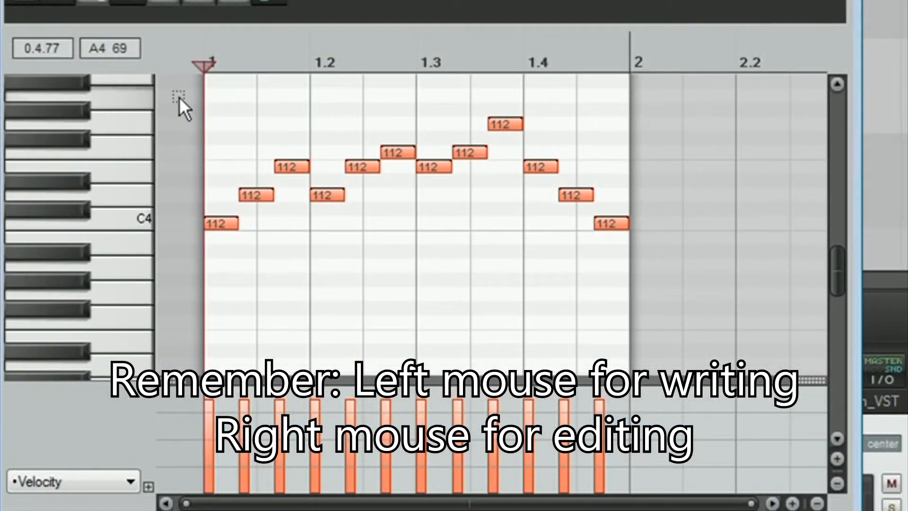
{"action": "left_click_drag", "start_coordinate": [178, 96], "coordinate": [662, 264]}
{"action": "mouse_move", "coordinate": [210, 425]}
{"action": "left_mouse_down"}
{"action": "mouse_move", "coordinate": [209, 456]}
{"action": "mouse_move", "coordinate": [209, 439]}
{"action": "left_mouse_up"}
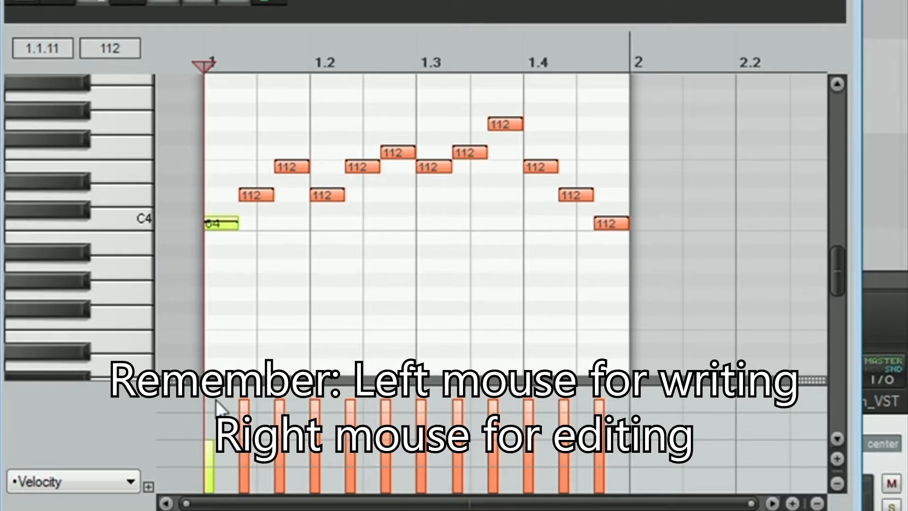
{"action": "left_click_drag", "start_coordinate": [179, 113], "coordinate": [700, 330]}
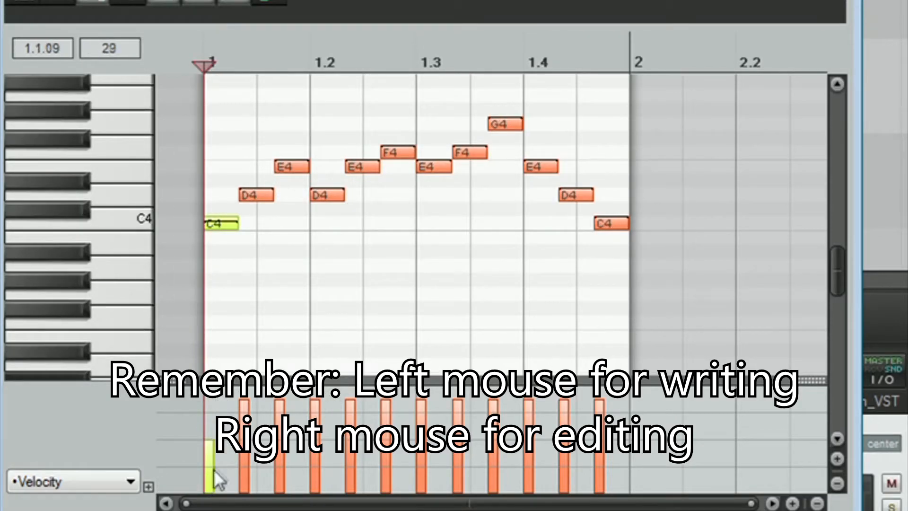
{"action": "left_click_drag", "start_coordinate": [242, 430], "coordinate": [260, 359]}
{"action": "left_click_drag", "start_coordinate": [247, 399], "coordinate": [260, 421]}
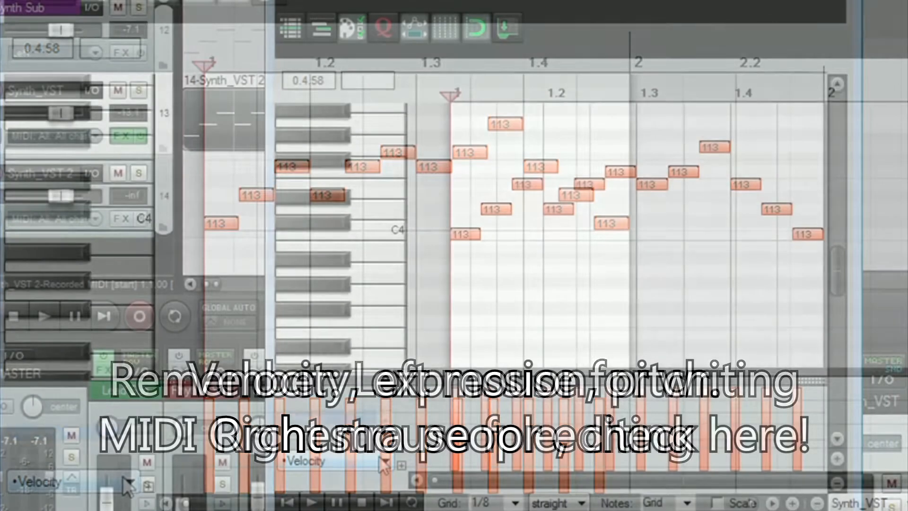
Step: Review the controller types available for the MIDI editor's event lane and keep Velocity selected
{"action": "left_click", "coordinate": [385, 461]}
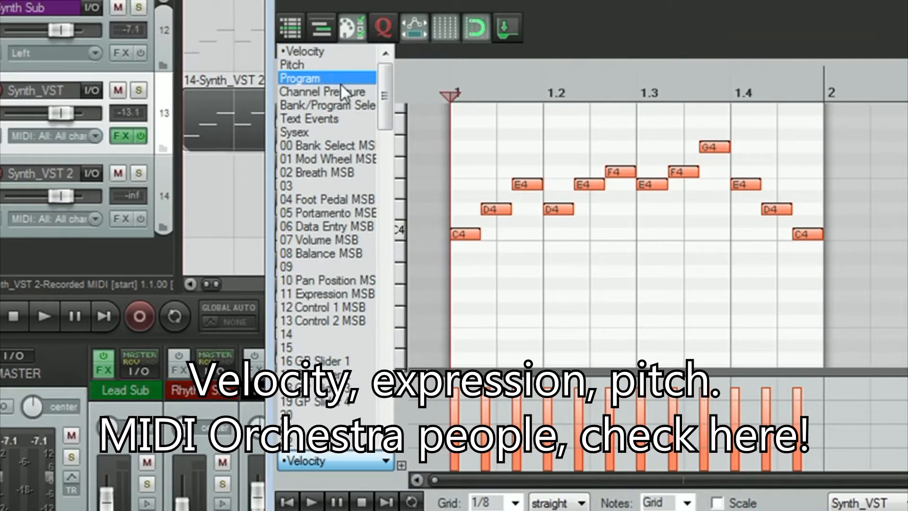
{"action": "mouse_move", "coordinate": [384, 101]}
{"action": "left_mouse_down"}
{"action": "mouse_move", "coordinate": [387, 117]}
{"action": "mouse_move", "coordinate": [390, 101]}
{"action": "left_mouse_up"}
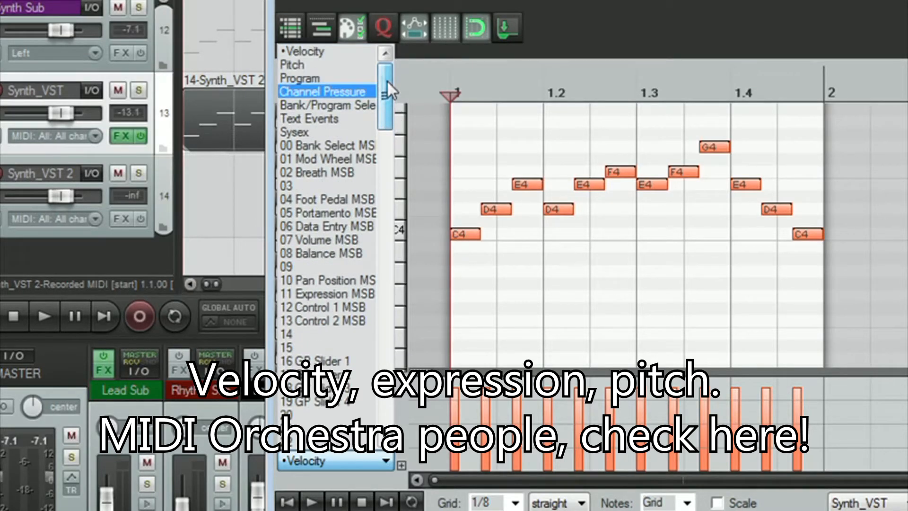
{"action": "left_click", "coordinate": [344, 53]}
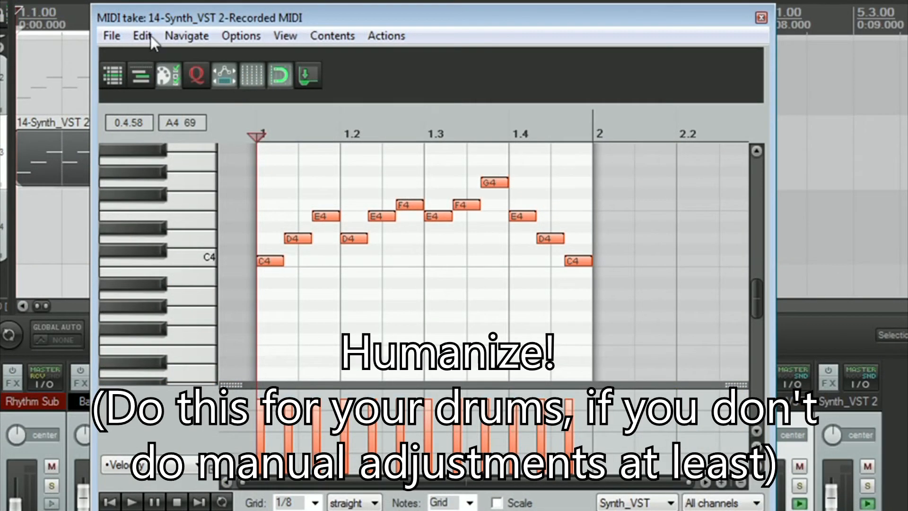
Step: Humanize the selected notes with timing 3%, velocity 31% and timing bias 1%, and play back the result
{"action": "left_click", "coordinate": [150, 35]}
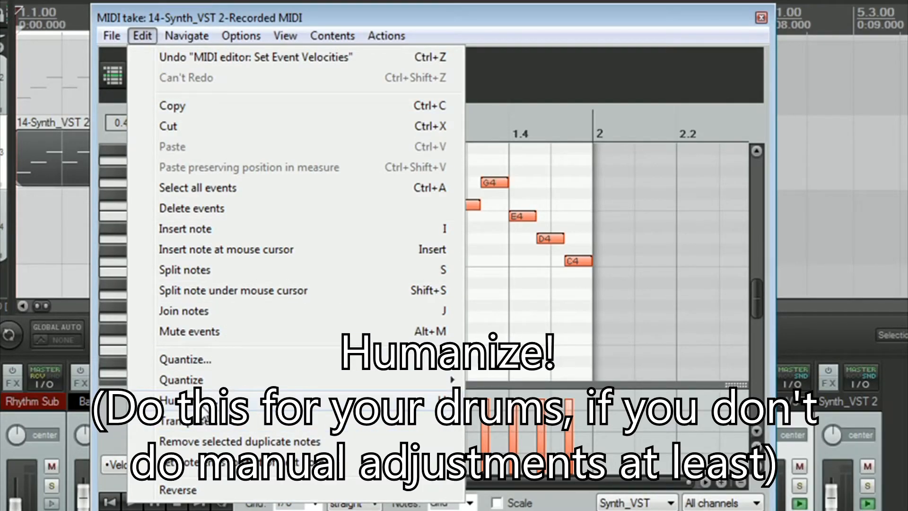
{"action": "left_click", "coordinate": [189, 400]}
{"action": "mouse_move", "coordinate": [381, 247]}
{"action": "left_mouse_down"}
{"action": "mouse_move", "coordinate": [541, 245]}
{"action": "mouse_move", "coordinate": [385, 241]}
{"action": "left_mouse_up"}
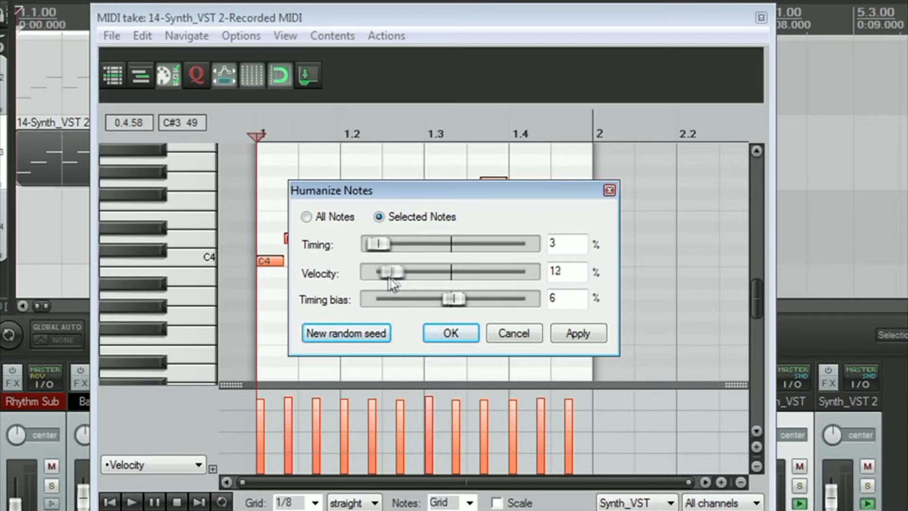
{"action": "left_click_drag", "start_coordinate": [458, 280], "coordinate": [448, 301]}
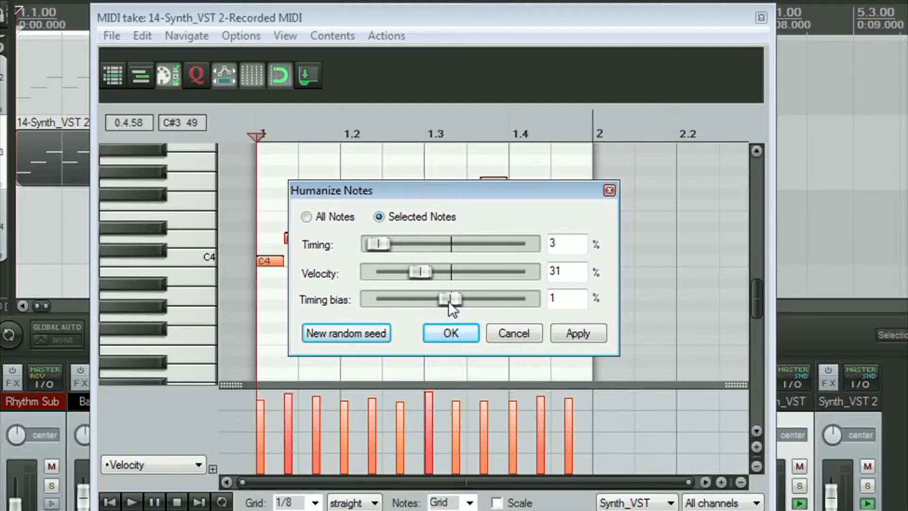
{"action": "left_click", "coordinate": [444, 330]}
{"action": "key", "text": "space"}
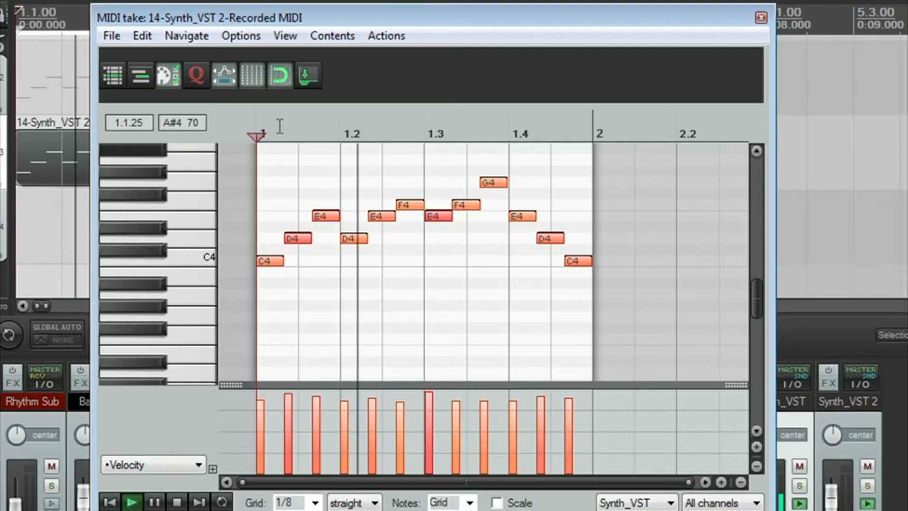
{"action": "key", "text": "space"}
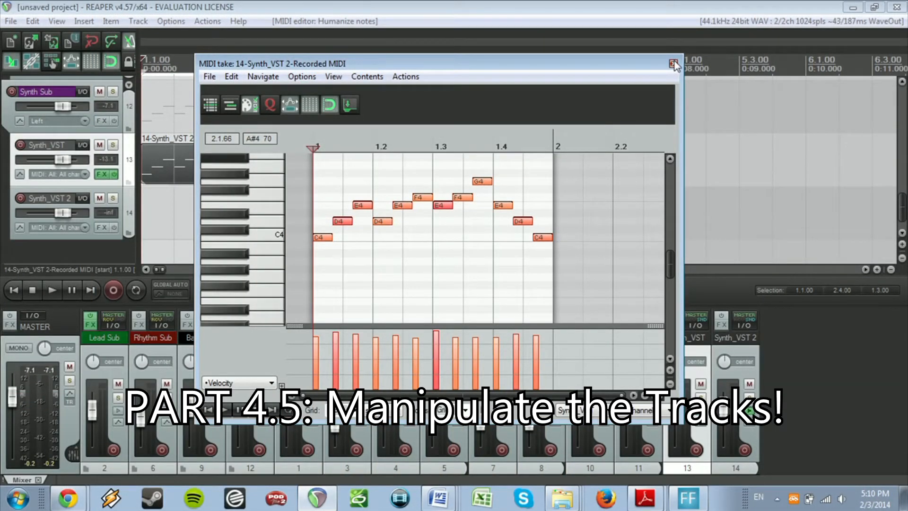
Step: Close the MIDI editor and extend the Synth_VST item's end to bar 6.1.00 so its pattern loops
{"action": "left_click", "coordinate": [674, 64]}
{"action": "left_click_drag", "start_coordinate": [273, 176], "coordinate": [793, 163]}
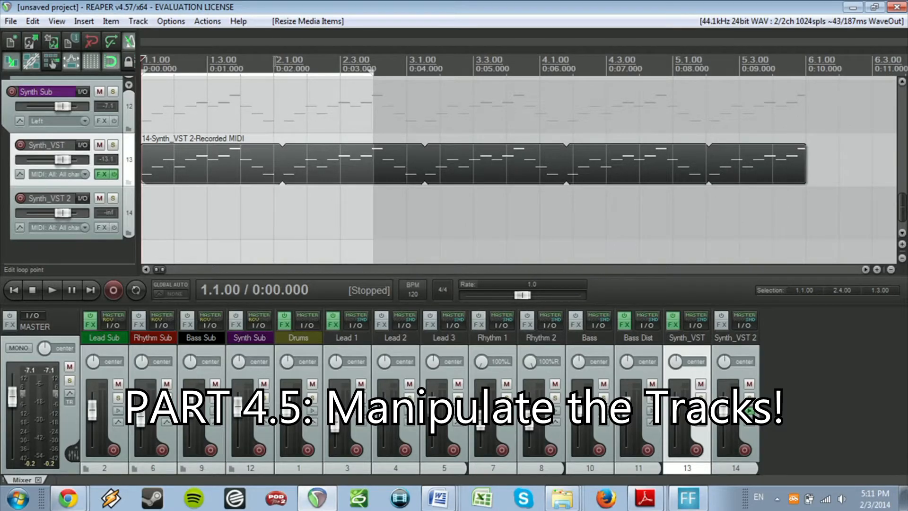
Step: Move the MIDI item's source loop end back to bar 2.1.00 in the MIDI editor, and play the arrangement from 1.4.00
{"action": "left_click", "coordinate": [276, 61]}
{"action": "scroll", "coordinate": [335, 97], "scroll_direction": "up", "scroll_amount": 3}
{"action": "scroll", "coordinate": [335, 96], "scroll_direction": "down", "scroll_amount": 4}
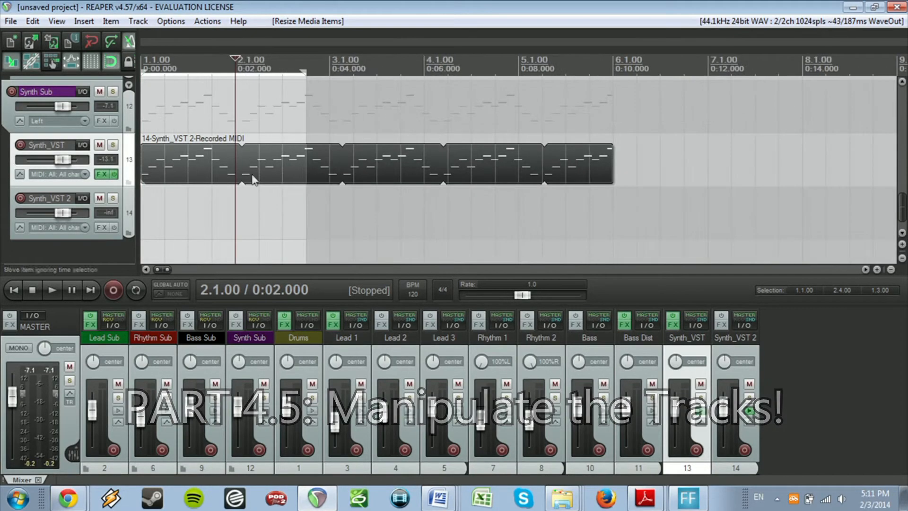
{"action": "double_click", "coordinate": [235, 150]}
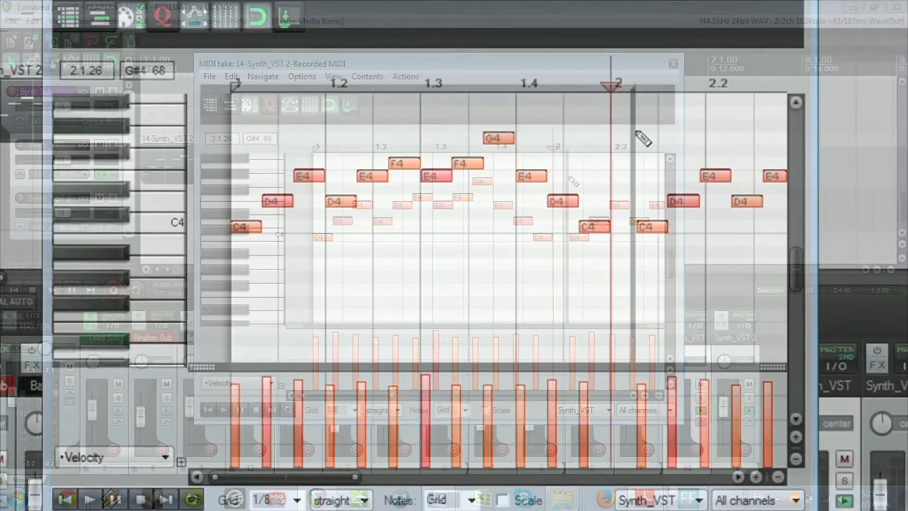
{"action": "scroll", "coordinate": [598, 172], "scroll_direction": "down", "scroll_amount": 1}
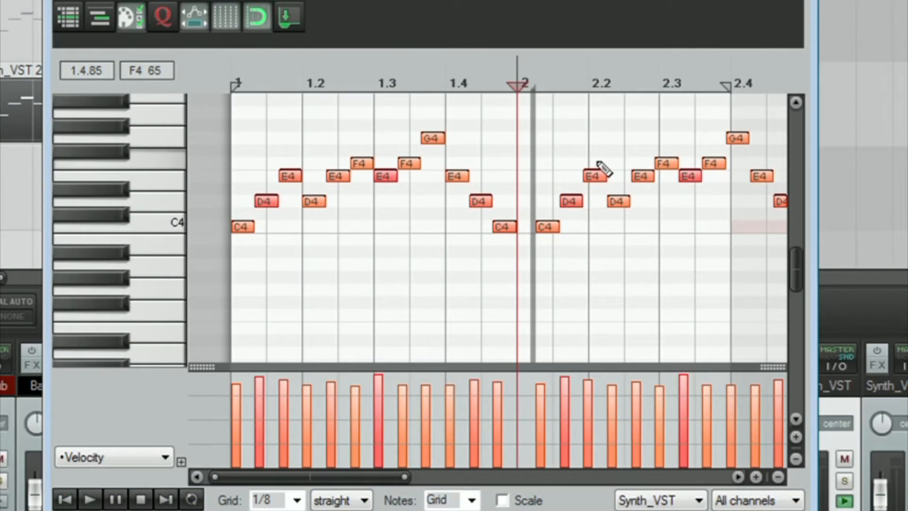
{"action": "scroll", "coordinate": [581, 146], "scroll_direction": "up", "scroll_amount": 6}
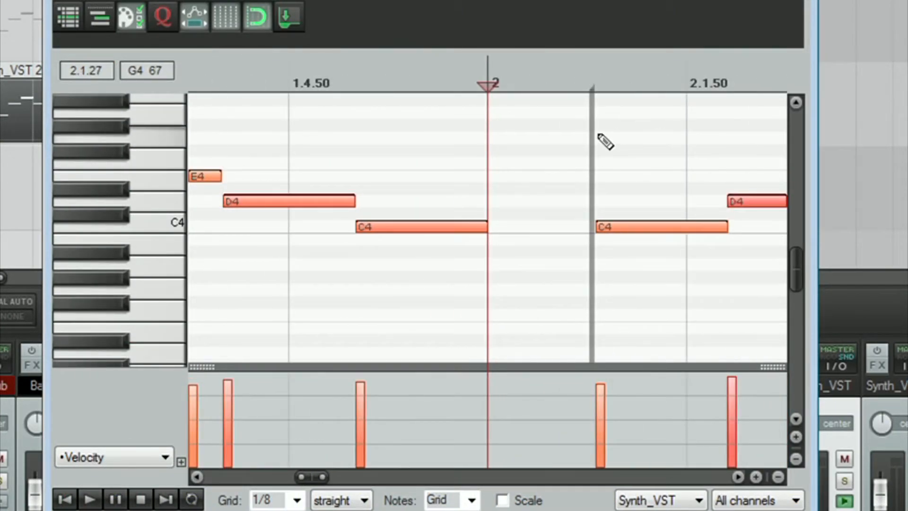
{"action": "scroll", "coordinate": [593, 142], "scroll_direction": "down", "scroll_amount": 2}
{"action": "left_click_drag", "start_coordinate": [563, 142], "coordinate": [556, 142]}
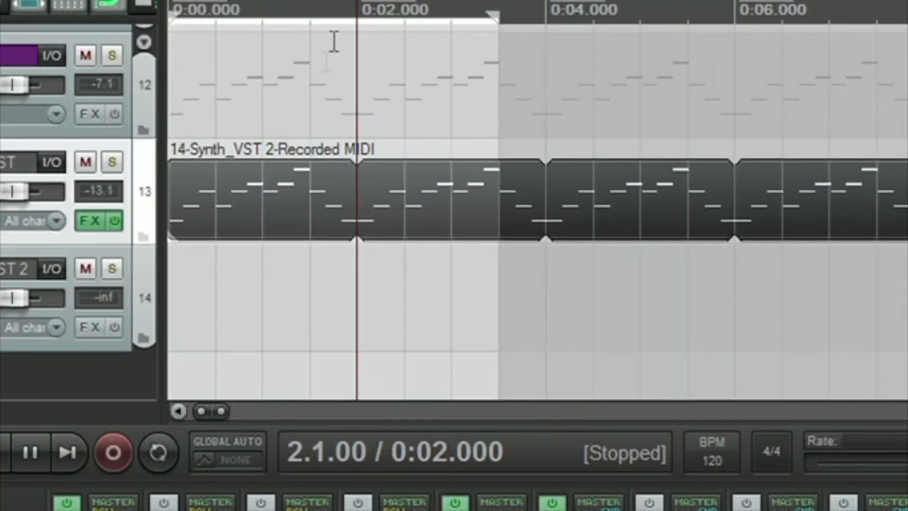
{"action": "left_click", "coordinate": [305, 5]}
{"action": "key", "text": "space"}
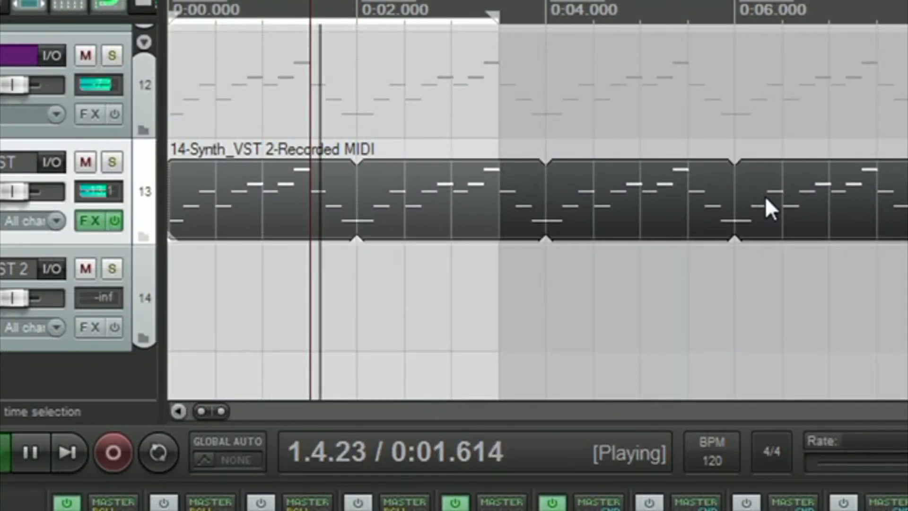
Step: Stop playback, split the looped Synth_VST item at 3.1.00, and glue the first part into a single item
{"action": "key", "text": "space"}
{"action": "left_click", "coordinate": [547, 193]}
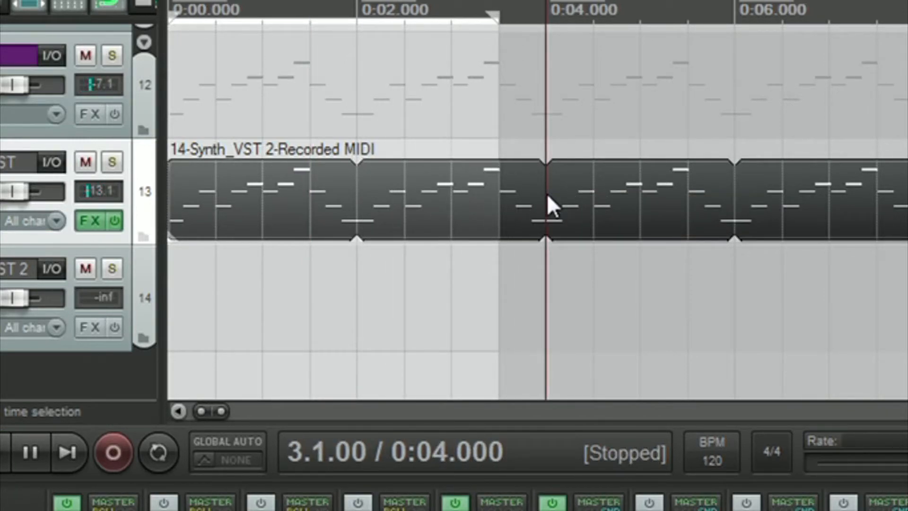
{"action": "key", "text": "s"}
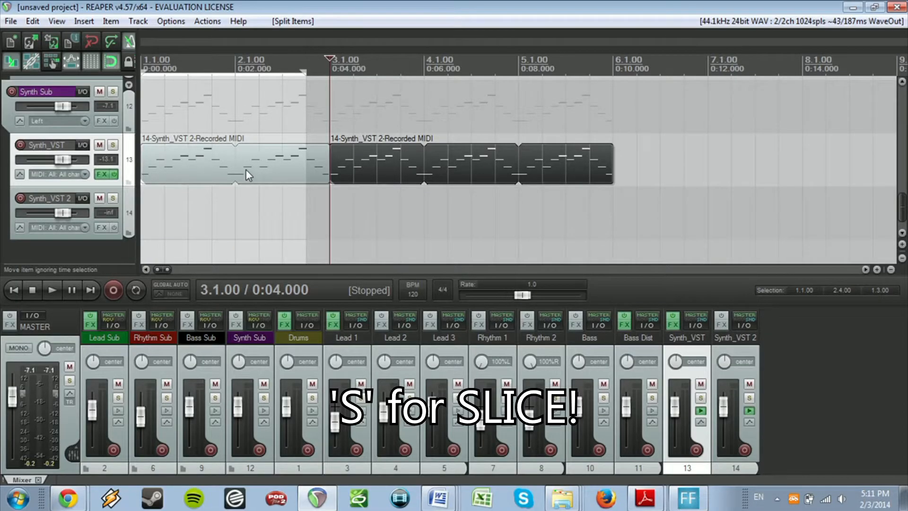
{"action": "left_click", "coordinate": [379, 211]}
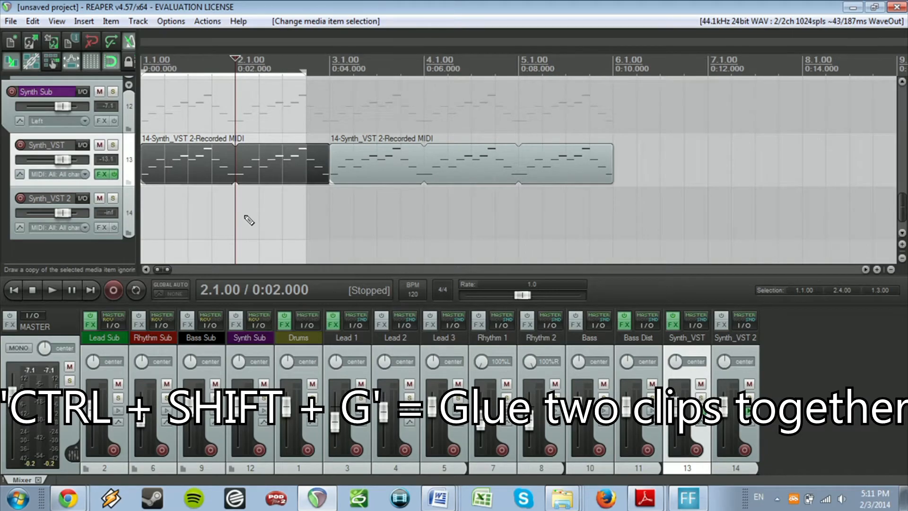
{"action": "right_click", "coordinate": [240, 166]}
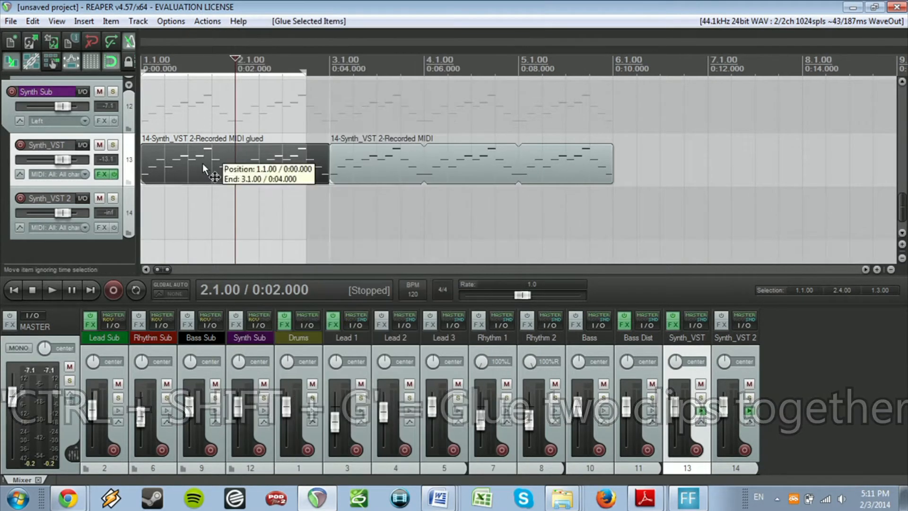
Step: Lower the G4 note in the glued item's second bar to E4 in the MIDI editor, and play the arrangement from the start
{"action": "double_click", "coordinate": [203, 164]}
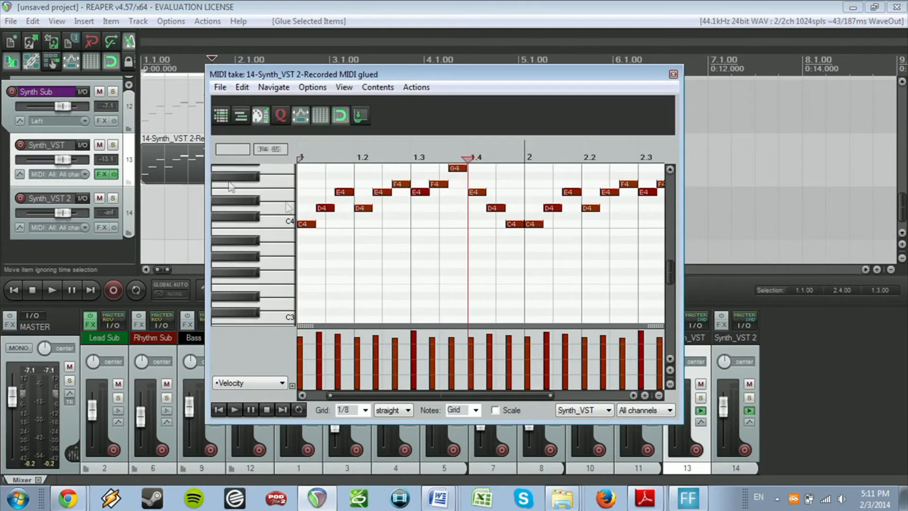
{"action": "scroll", "coordinate": [535, 240], "scroll_direction": "down", "scroll_amount": 2}
{"action": "left_click_drag", "start_coordinate": [594, 116], "coordinate": [593, 149]}
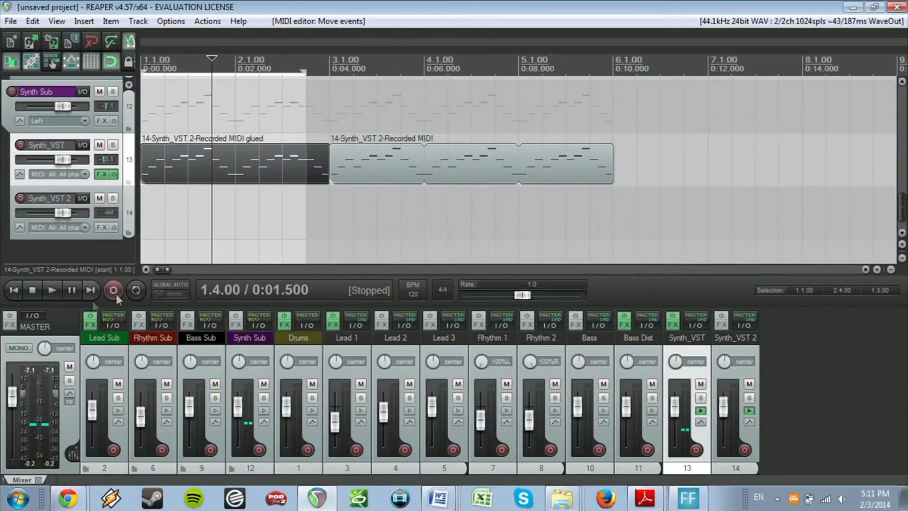
{"action": "left_click", "coordinate": [13, 290]}
{"action": "key", "text": "space"}
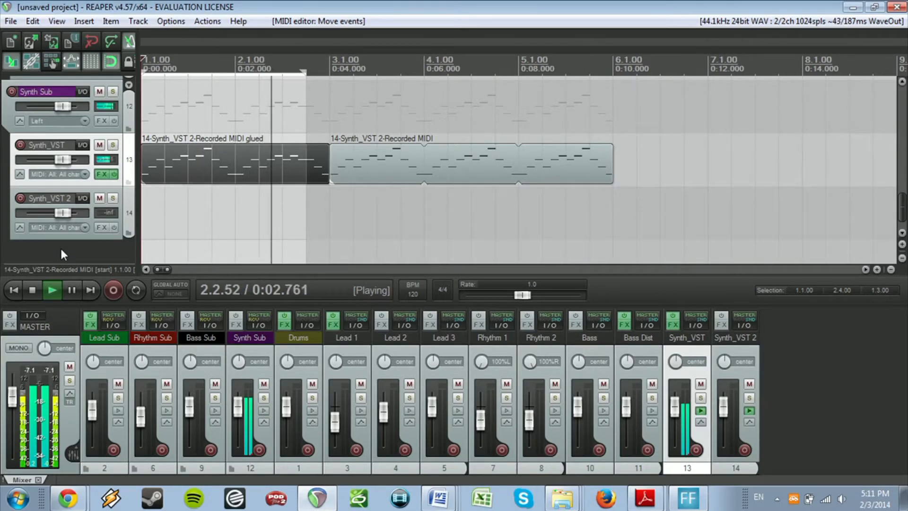
{"action": "key", "text": "space"}
Step: Delete the Synth_VST item after 3.1.00 and paste six copies of the glued item end to end up to 15.1.00
{"action": "left_click", "coordinate": [245, 176]}
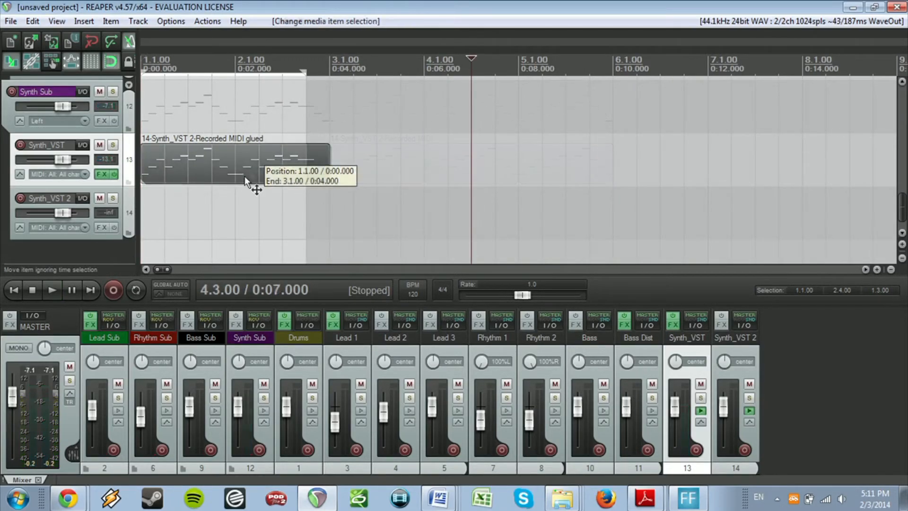
{"action": "key", "text": "ctrl+c"}
{"action": "left_click", "coordinate": [339, 156]}
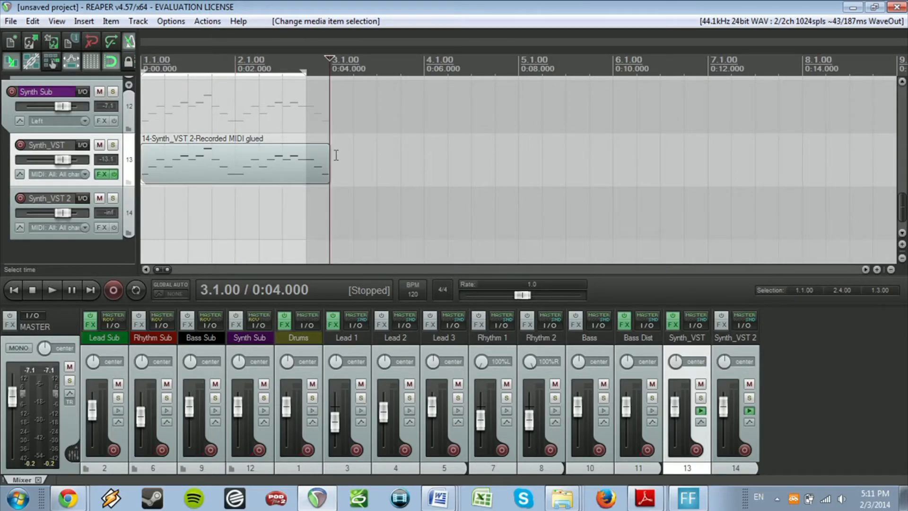
{"action": "key", "text": "ctrl+v"}
{"action": "scroll", "coordinate": [345, 151], "scroll_direction": "down", "scroll_amount": 1}
{"action": "key", "text": "ctrl+v"}
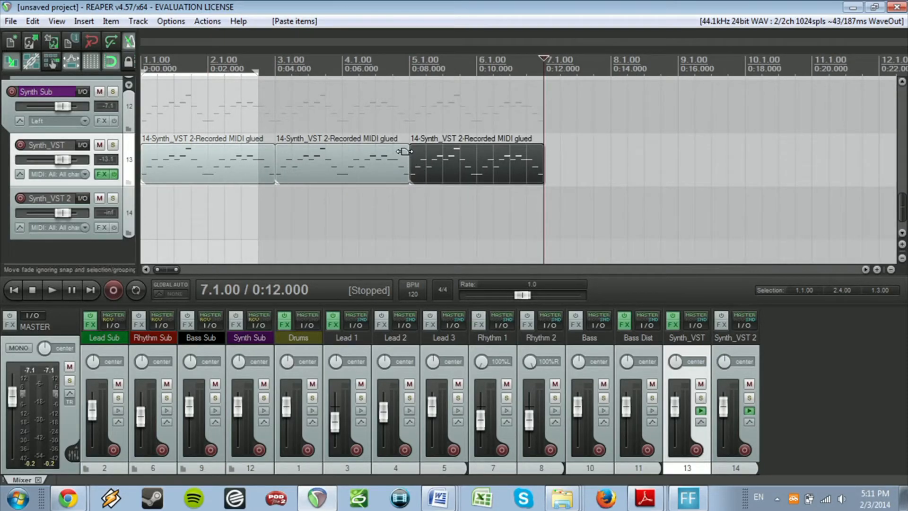
{"action": "key", "text": "ctrl+v"}
{"action": "scroll", "coordinate": [406, 154], "scroll_direction": "down", "scroll_amount": 2}
{"action": "scroll", "coordinate": [409, 155], "scroll_direction": "up", "scroll_amount": 2}
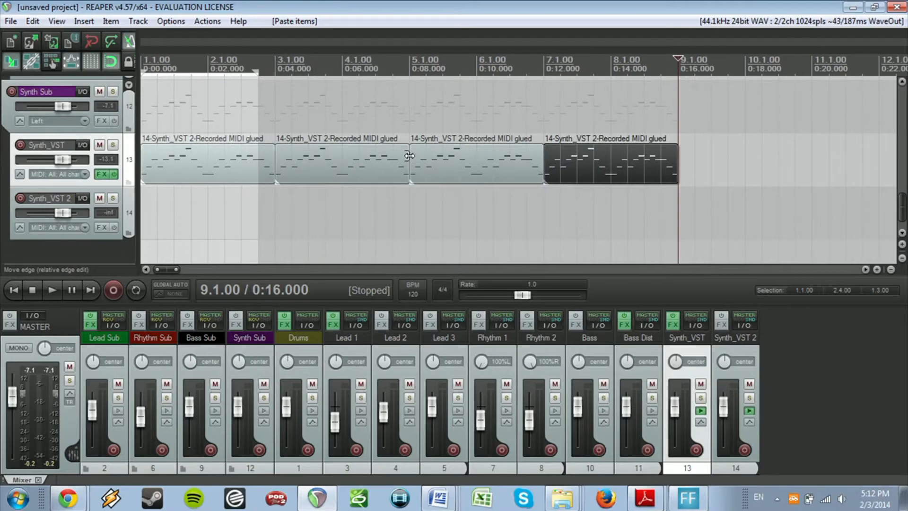
{"action": "key", "text": "ctrl+v"}
{"action": "scroll", "coordinate": [409, 155], "scroll_direction": "down", "scroll_amount": 1}
{"action": "key", "text": "ctrl+v"}
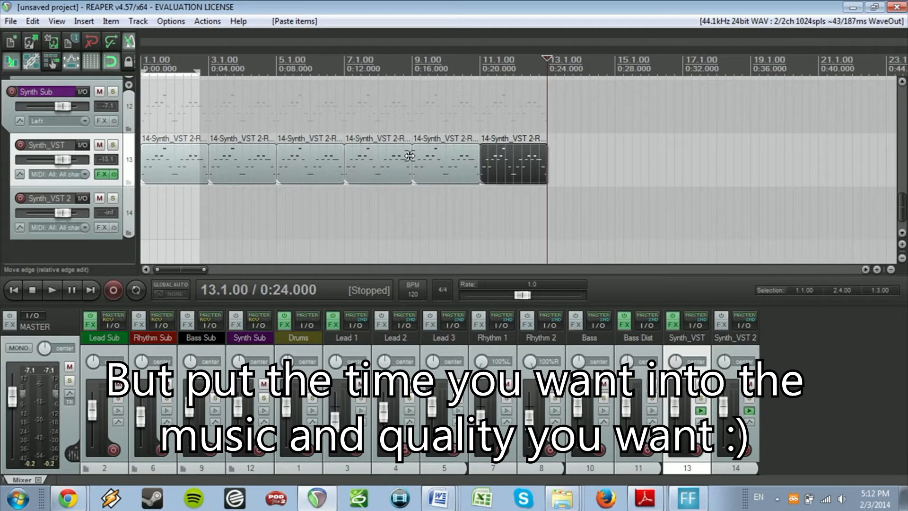
{"action": "key", "text": "ctrl+v"}
Step: Select all the glued item's copies on the Synth_VST track
{"action": "left_click", "coordinate": [166, 164]}
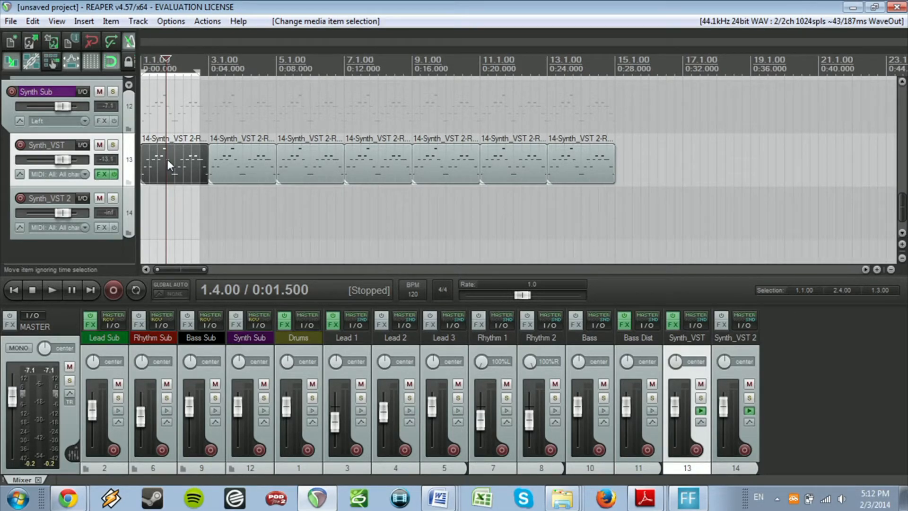
{"action": "key", "text": "ctrl+a"}
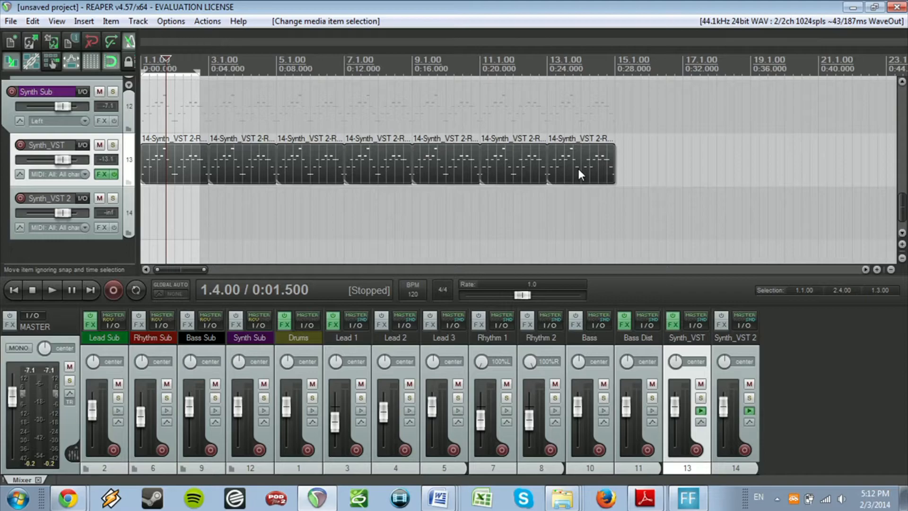
{"action": "left_click_drag", "start_coordinate": [218, 158], "coordinate": [174, 162]}
{"action": "left_click_drag", "start_coordinate": [261, 162], "coordinate": [259, 162]}
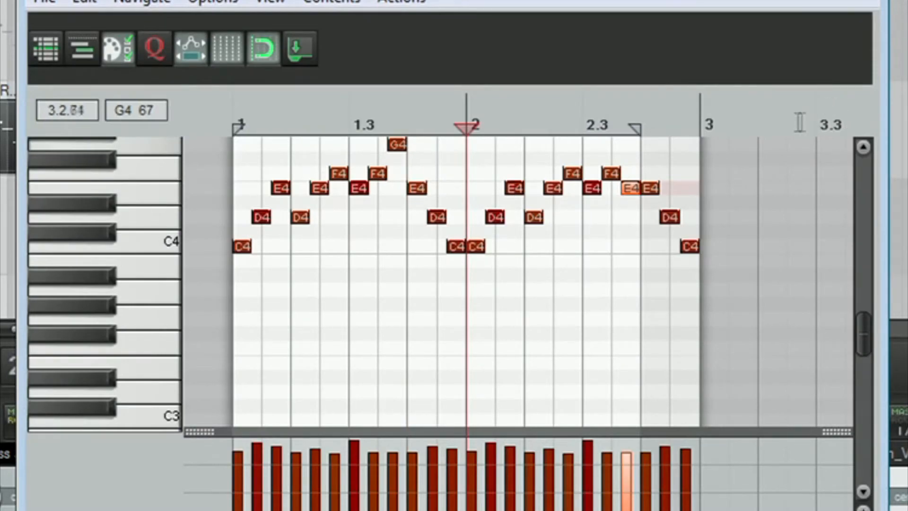
Step: Extend the item's end to bar 4 in the MIDI editor so its pattern loops into bar 3
{"action": "scroll", "coordinate": [473, 137], "scroll_direction": "down", "scroll_amount": 2}
{"action": "scroll", "coordinate": [522, 143], "scroll_direction": "up", "scroll_amount": 1}
{"action": "scroll", "coordinate": [521, 160], "scroll_direction": "down", "scroll_amount": 1}
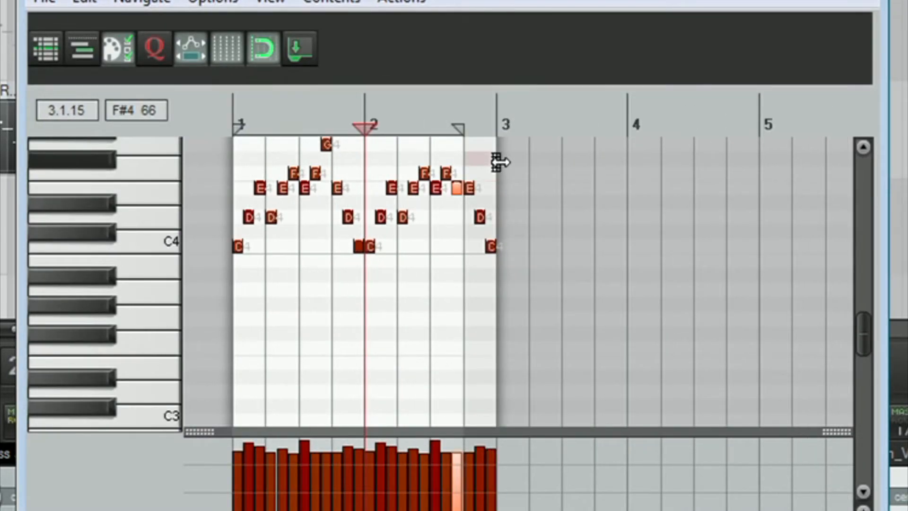
{"action": "left_click_drag", "start_coordinate": [504, 163], "coordinate": [633, 178]}
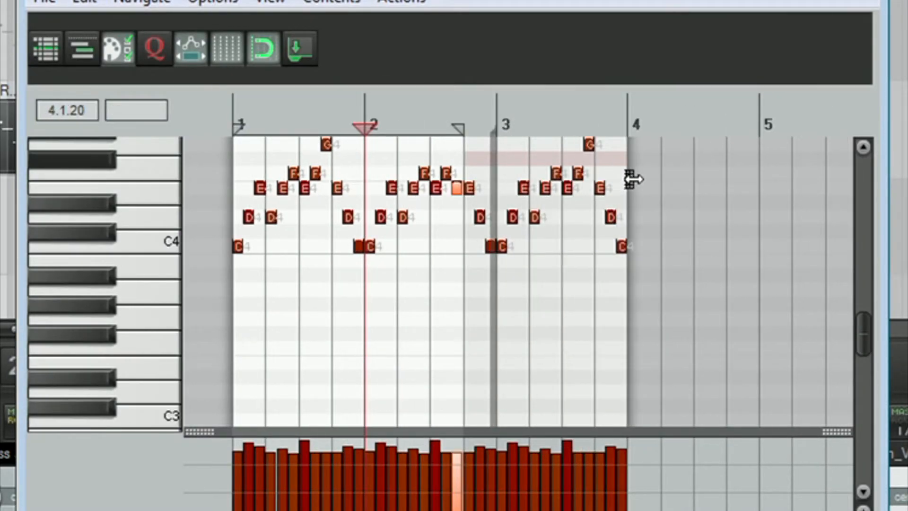
{"action": "mouse_move", "coordinate": [491, 169]}
{"action": "left_mouse_down"}
{"action": "mouse_move", "coordinate": [559, 174]}
{"action": "mouse_move", "coordinate": [495, 186]}
{"action": "left_mouse_up"}
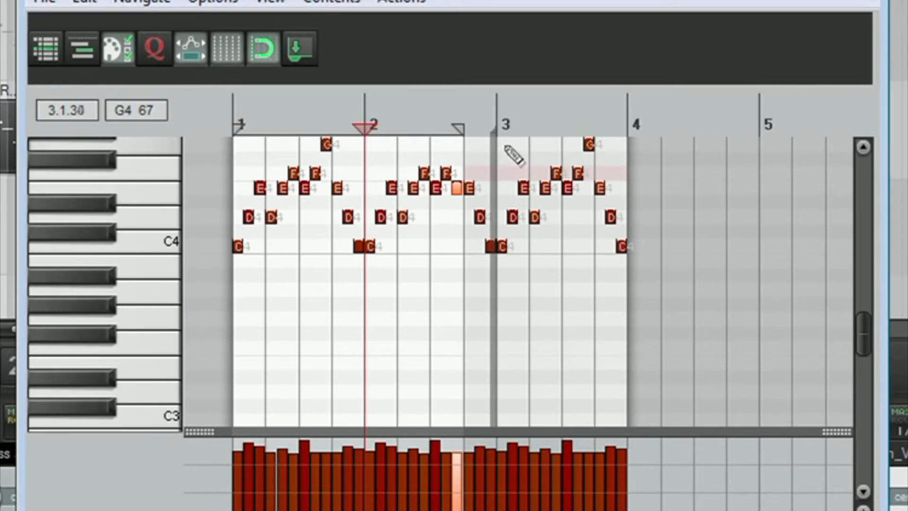
Step: Add a test C4 note in the looped bar 3, delete it, and move the source loop end to bar 4
{"action": "left_click", "coordinate": [538, 246]}
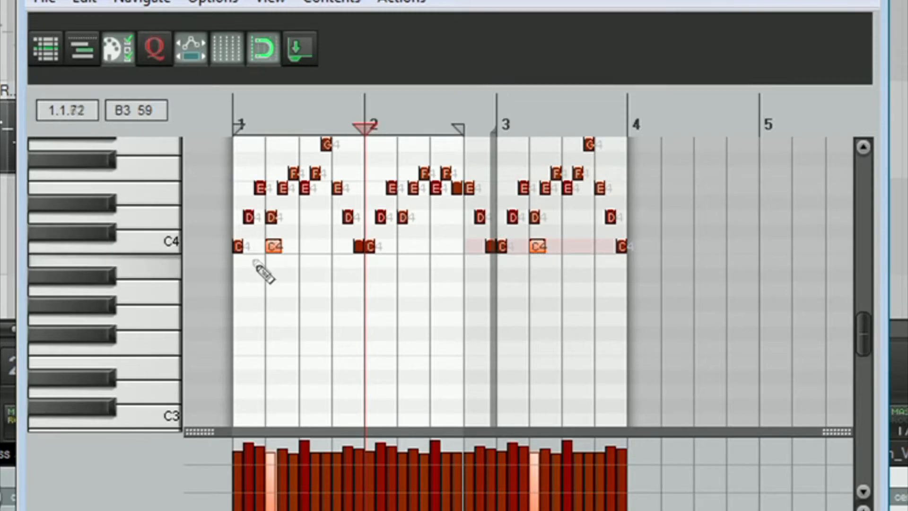
{"action": "double_click", "coordinate": [538, 248]}
{"action": "left_click_drag", "start_coordinate": [496, 203], "coordinate": [619, 202]}
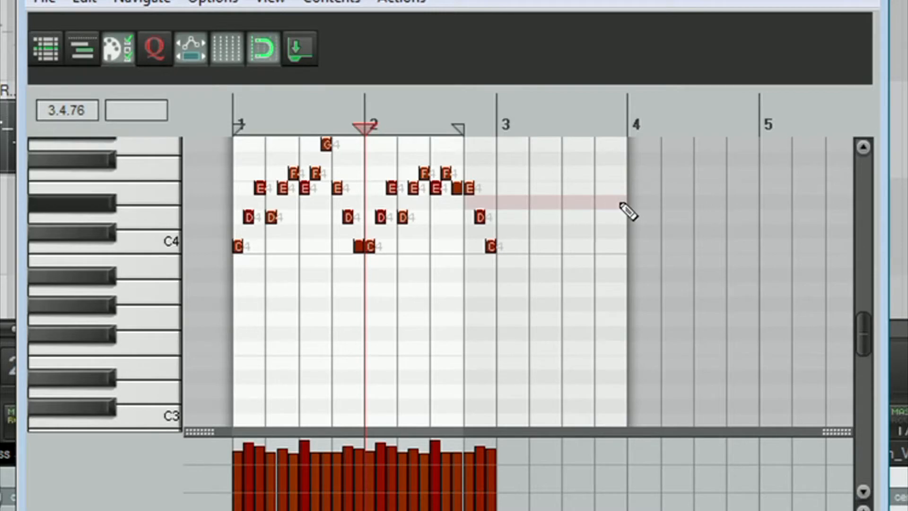
Step: Insert new notes E4, C4, G3, F3, G#3, C#4 and D#4 in the empty bar 3 of the MIDI item
{"action": "left_click", "coordinate": [503, 188]}
{"action": "left_click", "coordinate": [567, 245]}
{"action": "left_click", "coordinate": [598, 318]}
{"action": "left_click", "coordinate": [533, 348]}
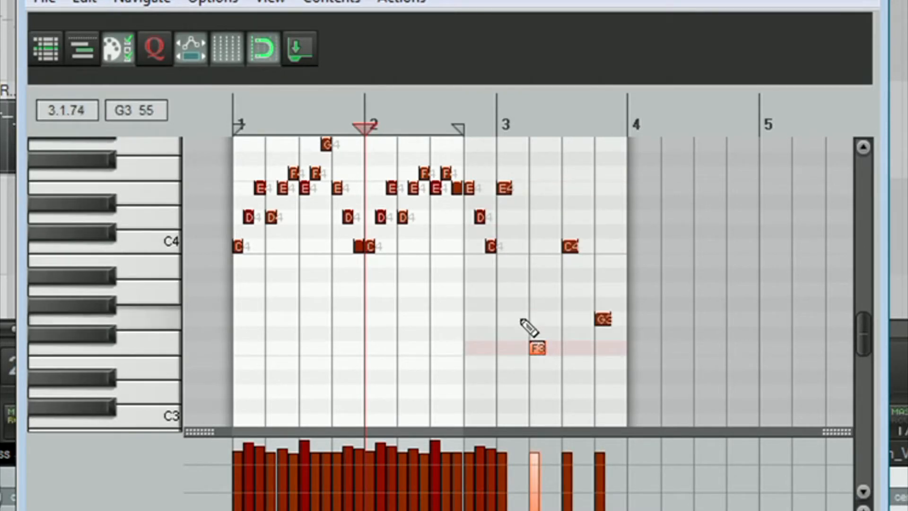
{"action": "left_click", "coordinate": [516, 304]}
{"action": "left_click", "coordinate": [534, 231]}
{"action": "left_click", "coordinate": [549, 203]}
{"action": "scroll", "coordinate": [508, 198], "scroll_direction": "up", "scroll_amount": 3}
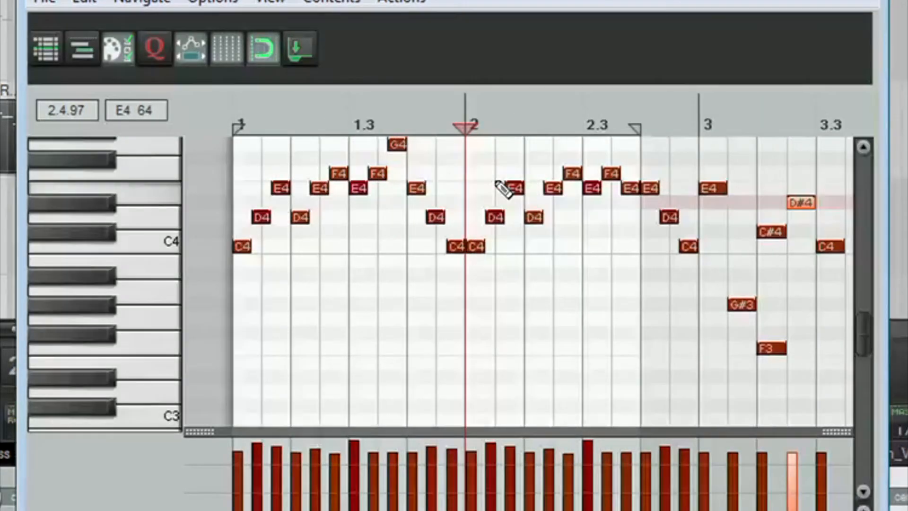
{"action": "scroll", "coordinate": [503, 189], "scroll_direction": "down", "scroll_amount": 1}
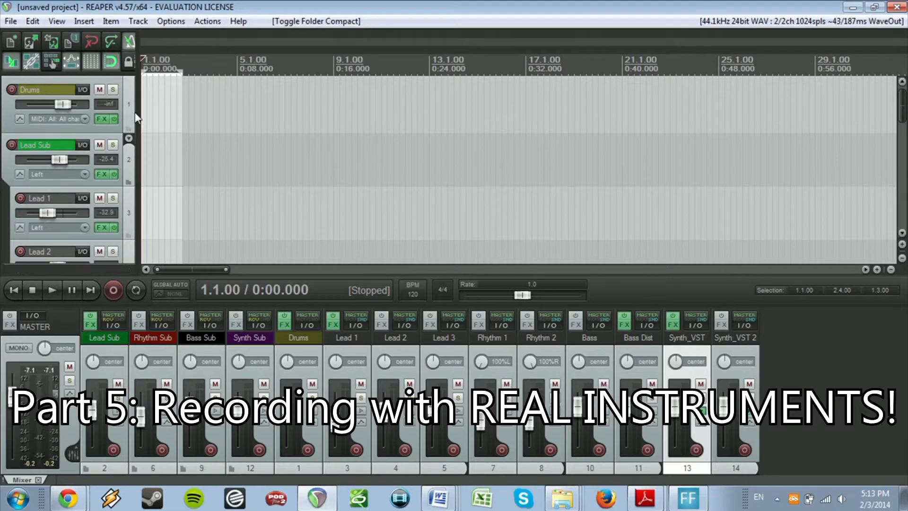
Step: Set the project tempo to 150 BPM
{"action": "scroll", "coordinate": [176, 139], "scroll_direction": "up", "scroll_amount": 5}
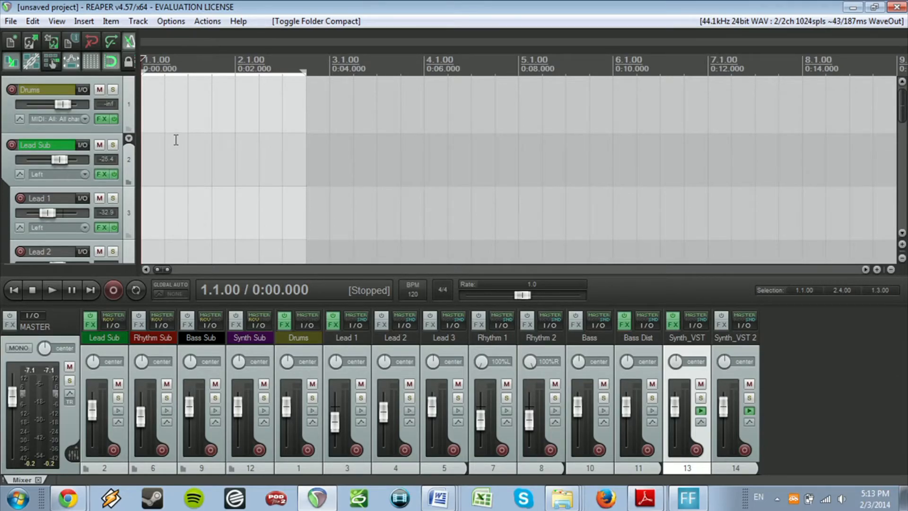
{"action": "scroll", "coordinate": [134, 166], "scroll_direction": "down", "scroll_amount": 1}
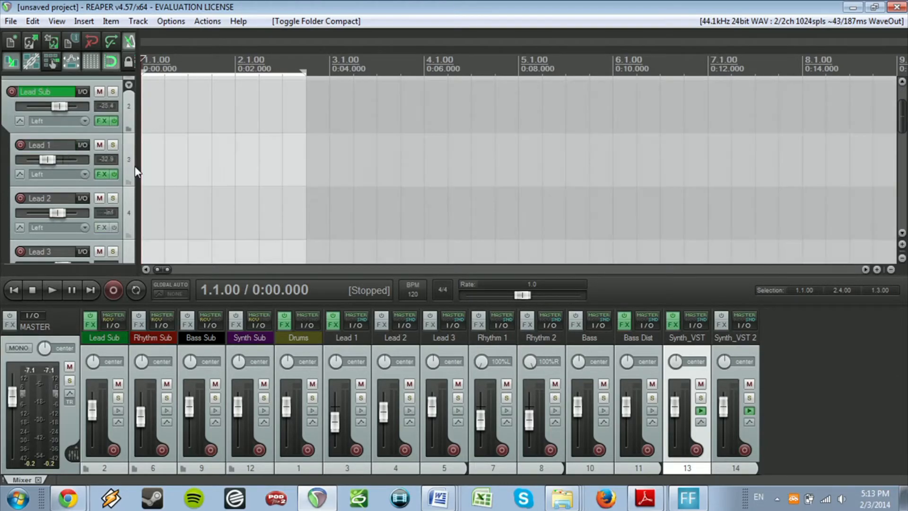
{"action": "scroll", "coordinate": [135, 171], "scroll_direction": "up", "scroll_amount": 2}
{"action": "scroll", "coordinate": [134, 171], "scroll_direction": "up", "scroll_amount": 1}
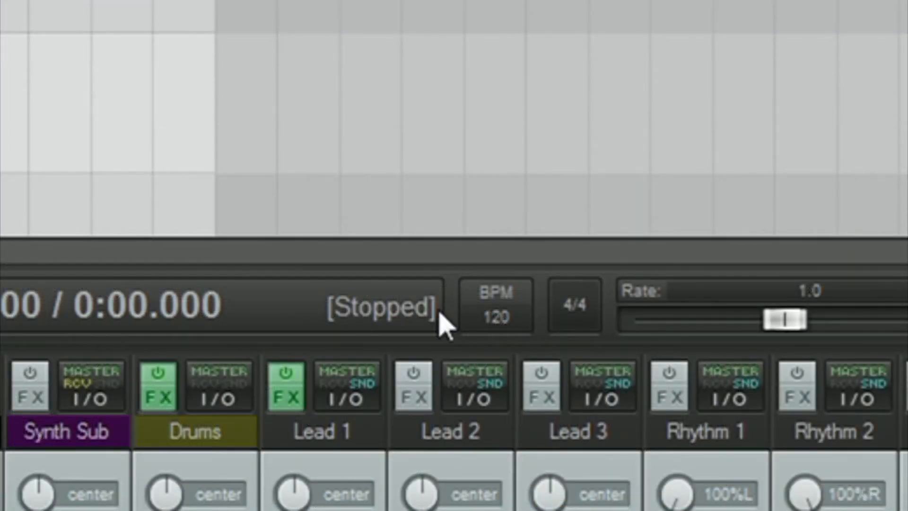
{"action": "double_click", "coordinate": [501, 322]}
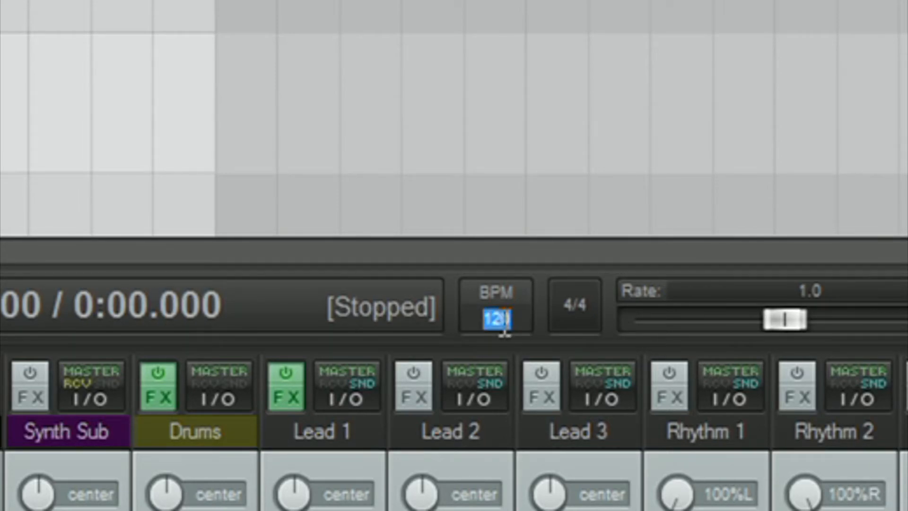
{"action": "type", "text": "150"}
{"action": "key", "text": "Return"}
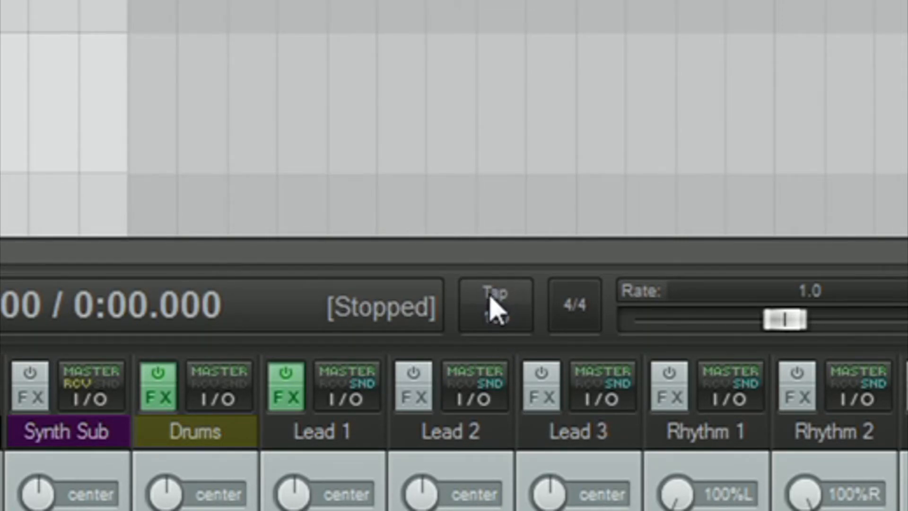
Step: Set the project's time signature to 5/4
{"action": "left_click", "coordinate": [571, 306]}
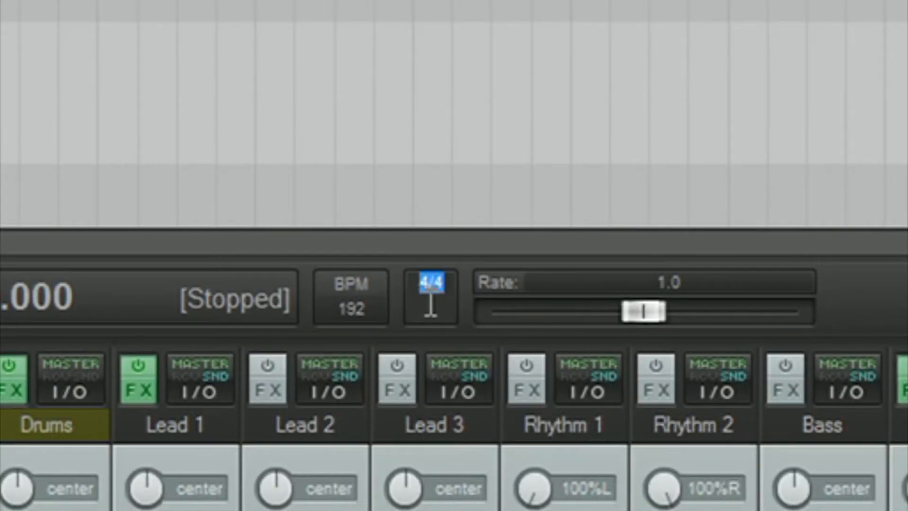
{"action": "left_click", "coordinate": [430, 301]}
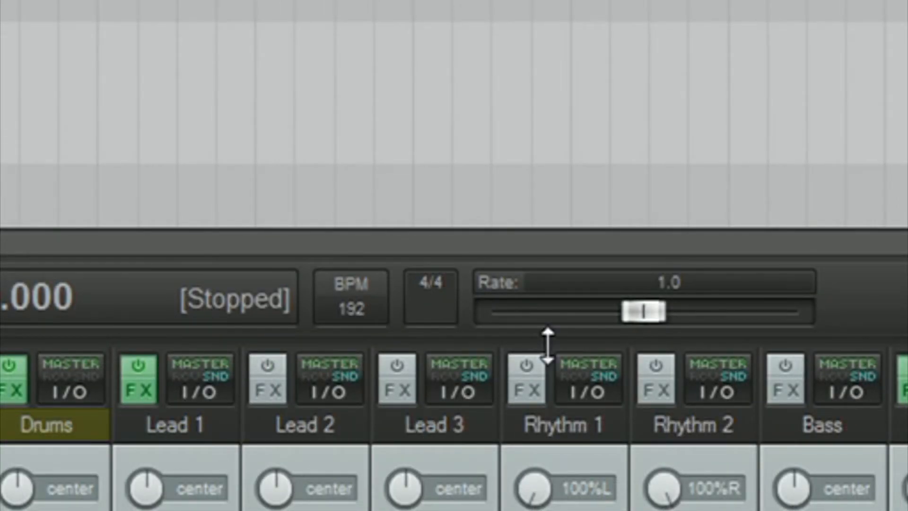
{"action": "type", "text": "5"}
{"action": "key", "text": "BackSpace"}
{"action": "key", "text": "BackSpace"}
{"action": "type", "text": "5"}
{"action": "key", "text": "Return"}
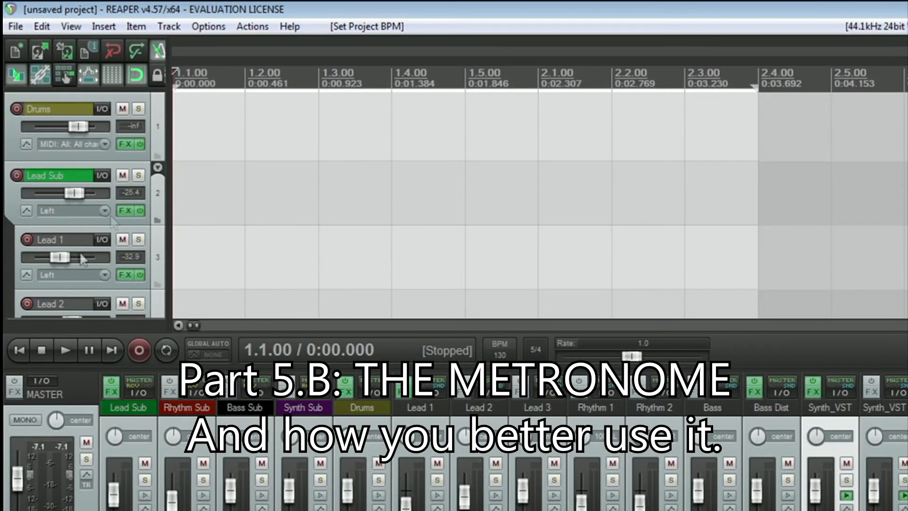
Step: Set the metronome volume to -1.79 dB and the secondary beat gain to -4.62 dB, and close the metronome settings
{"action": "right_click", "coordinate": [152, 56]}
{"action": "left_click_drag", "start_coordinate": [146, 112], "coordinate": [325, 76]}
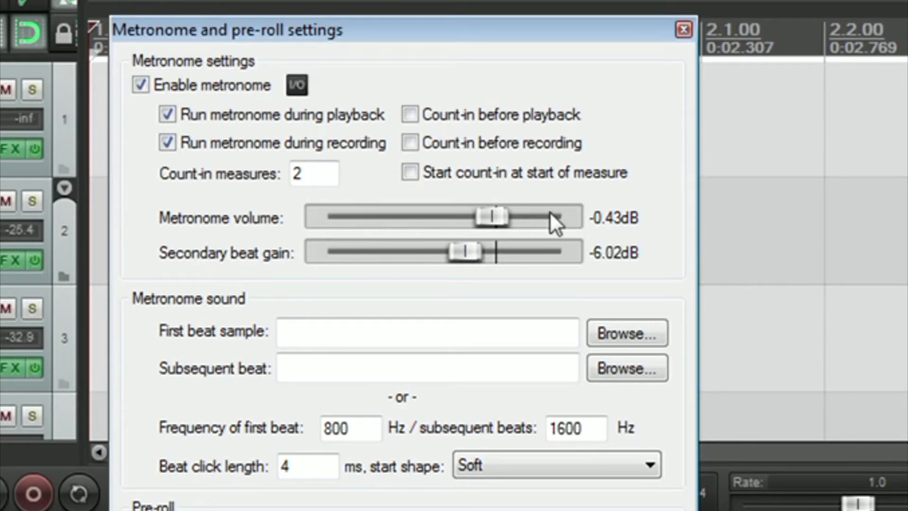
{"action": "left_click_drag", "start_coordinate": [493, 215], "coordinate": [489, 214]}
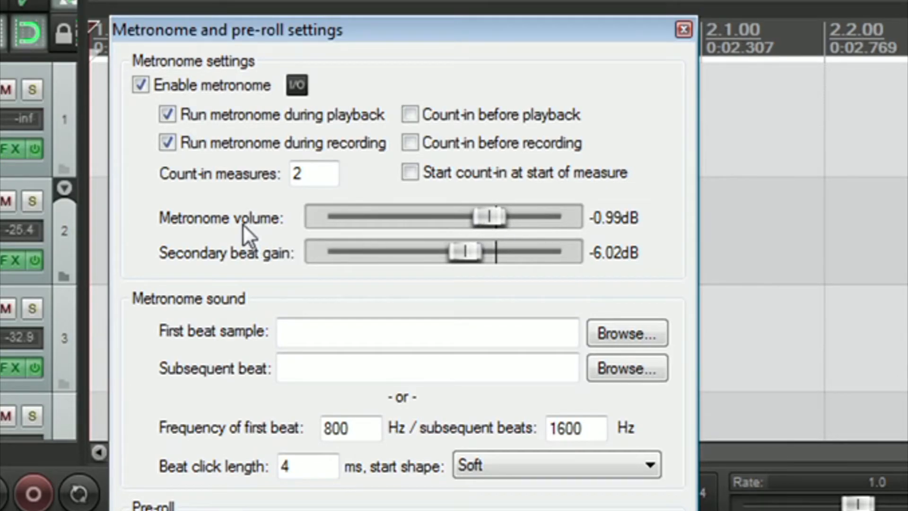
{"action": "left_click_drag", "start_coordinate": [483, 214], "coordinate": [479, 216]}
{"action": "left_click_drag", "start_coordinate": [466, 252], "coordinate": [468, 250]}
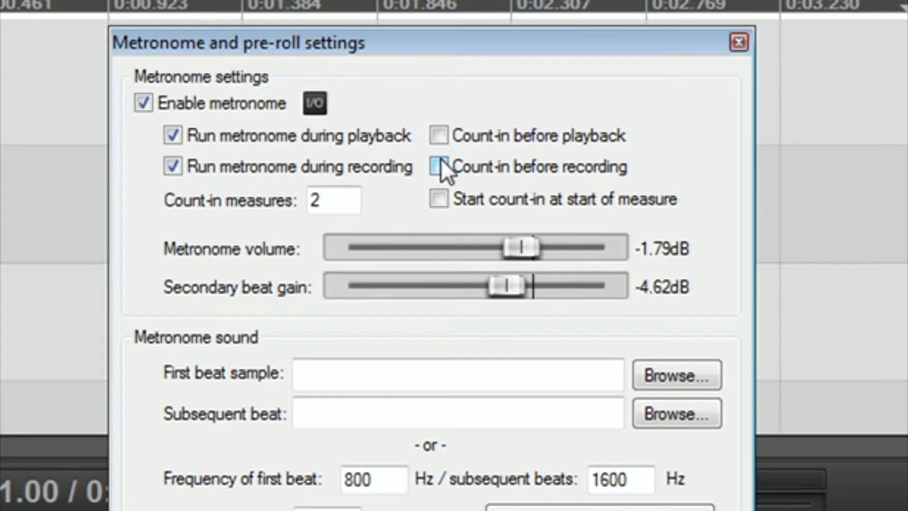
{"action": "left_click", "coordinate": [775, 131]}
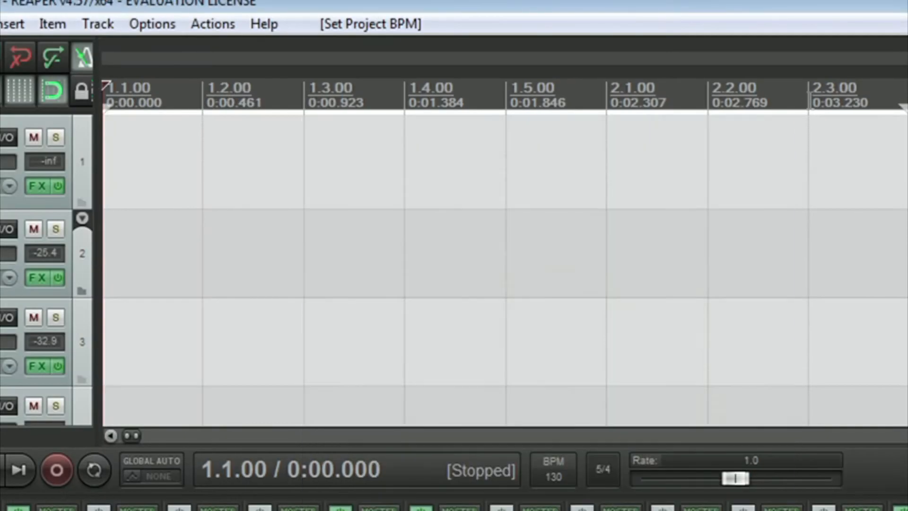
Step: Place the edit cursor at 3.1.00 on the timeline and open the metronome settings
{"action": "left_click", "coordinate": [832, 218]}
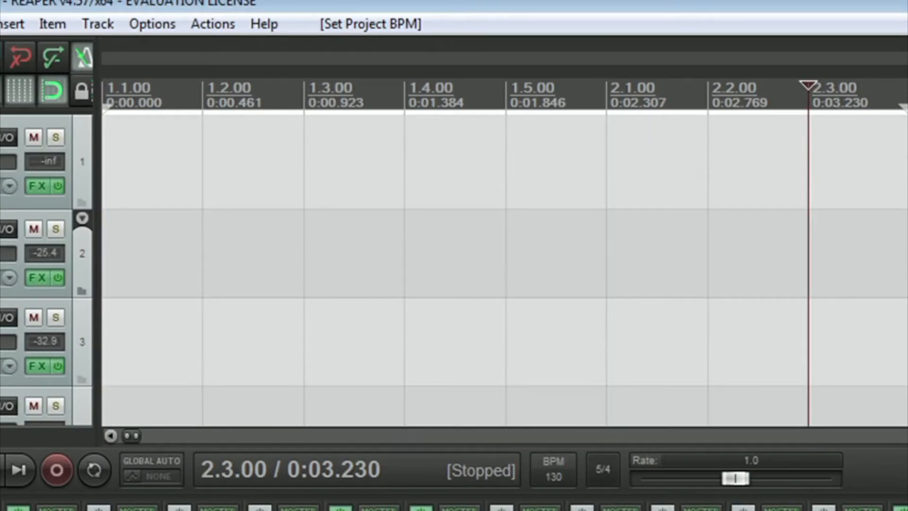
{"action": "scroll", "coordinate": [464, 101], "scroll_direction": "down", "scroll_amount": 4}
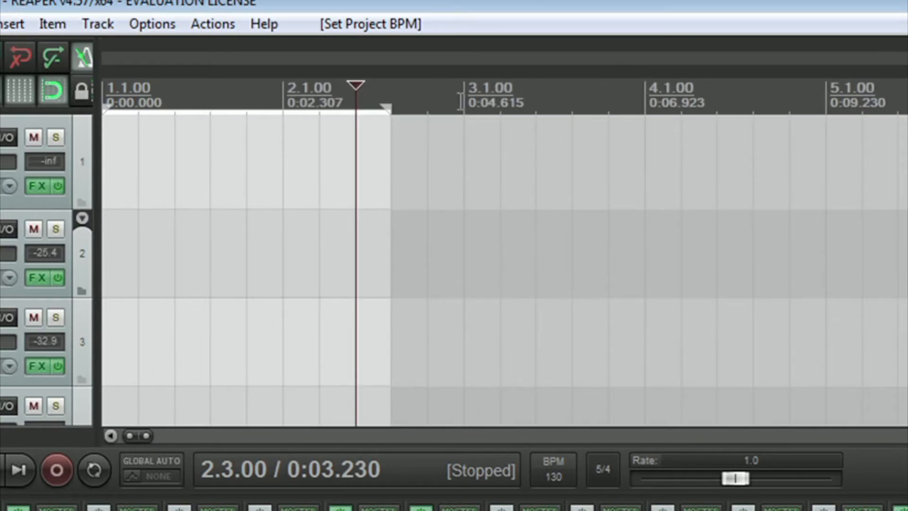
{"action": "left_click", "coordinate": [464, 102]}
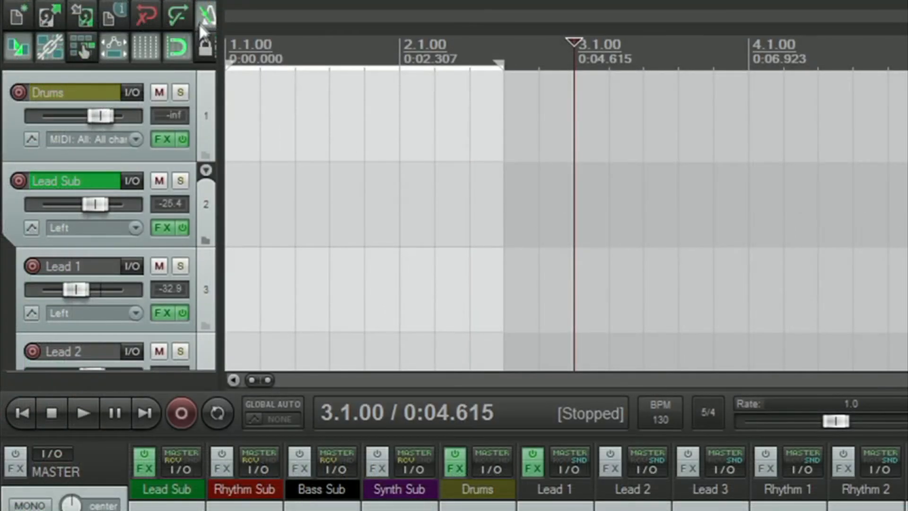
{"action": "right_click", "coordinate": [203, 21]}
{"action": "left_click_drag", "start_coordinate": [260, 76], "coordinate": [447, 38]}
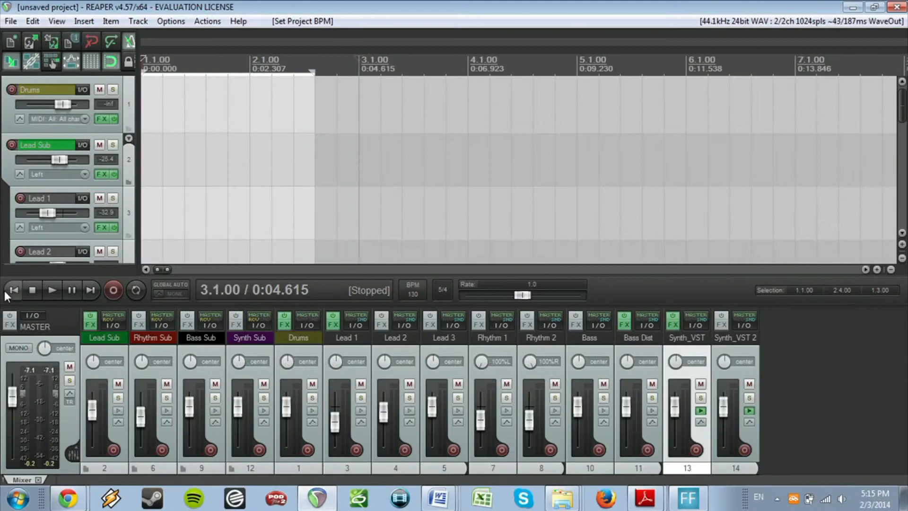
Step: Arm the Lead 1 track, record a test take from the project start, and delete the recorded item
{"action": "left_click", "coordinate": [7, 293]}
{"action": "left_click", "coordinate": [20, 198]}
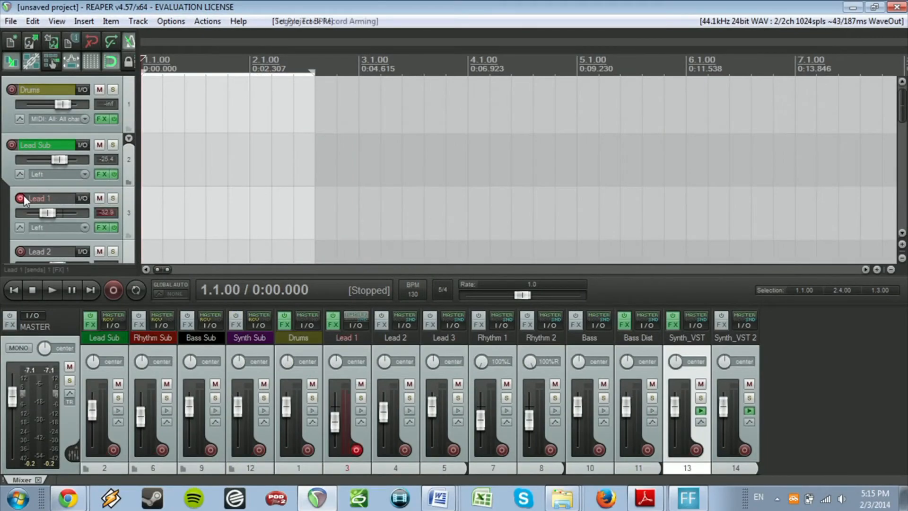
{"action": "left_click", "coordinate": [113, 291]}
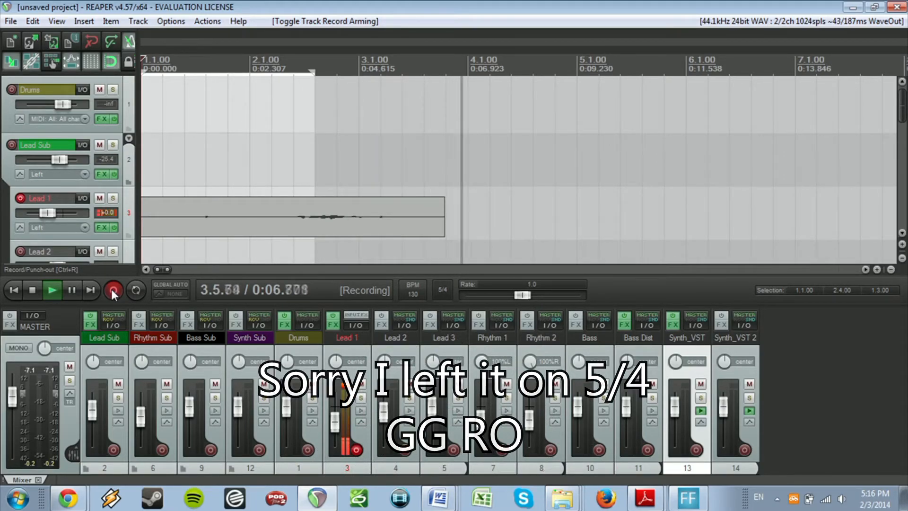
{"action": "left_click", "coordinate": [111, 289]}
{"action": "left_click", "coordinate": [175, 224]}
{"action": "key", "text": "Delete"}
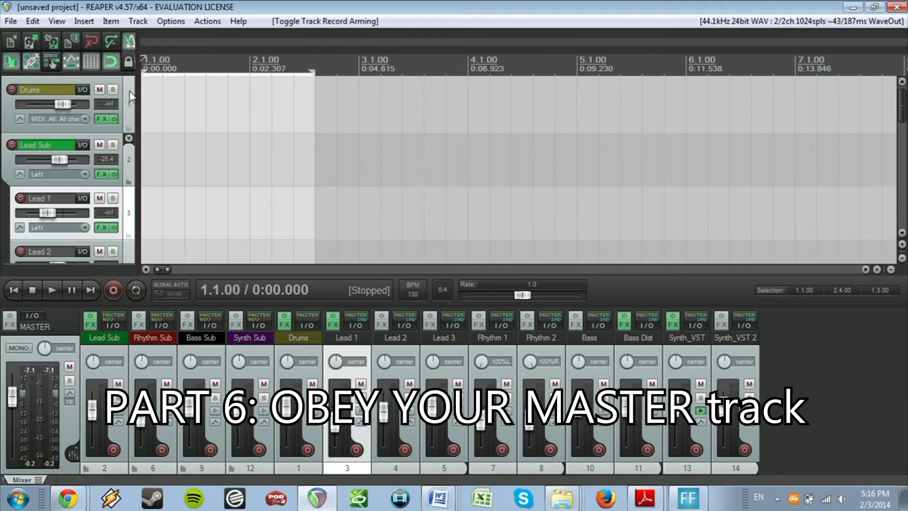
Step: Review the output routing of the master track and close its outputs window
{"action": "scroll", "coordinate": [130, 97], "scroll_direction": "down", "scroll_amount": 7}
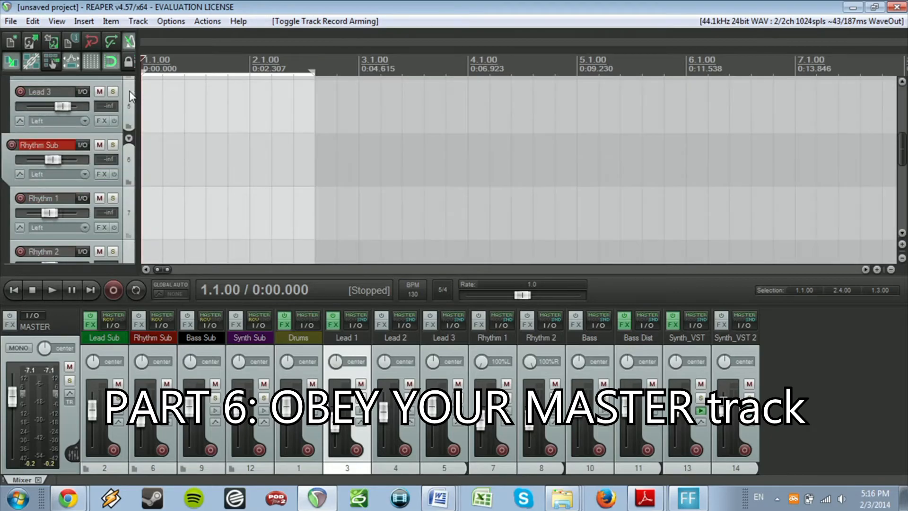
{"action": "scroll", "coordinate": [130, 97], "scroll_direction": "up", "scroll_amount": 7}
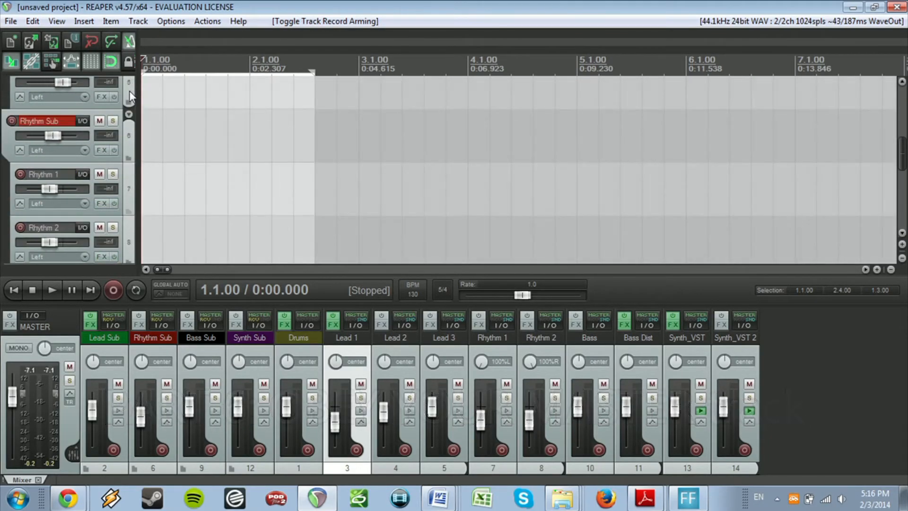
{"action": "left_click", "coordinate": [75, 321]}
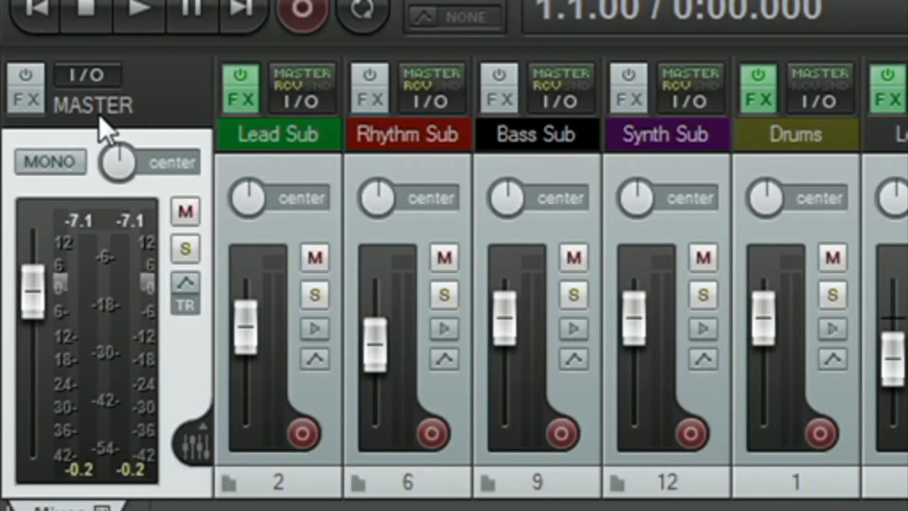
{"action": "left_click", "coordinate": [94, 76]}
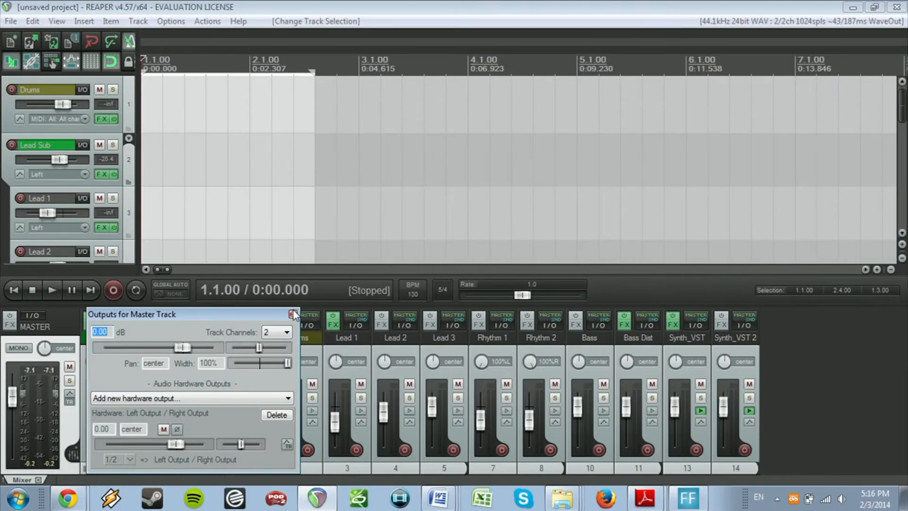
{"action": "left_click", "coordinate": [293, 314]}
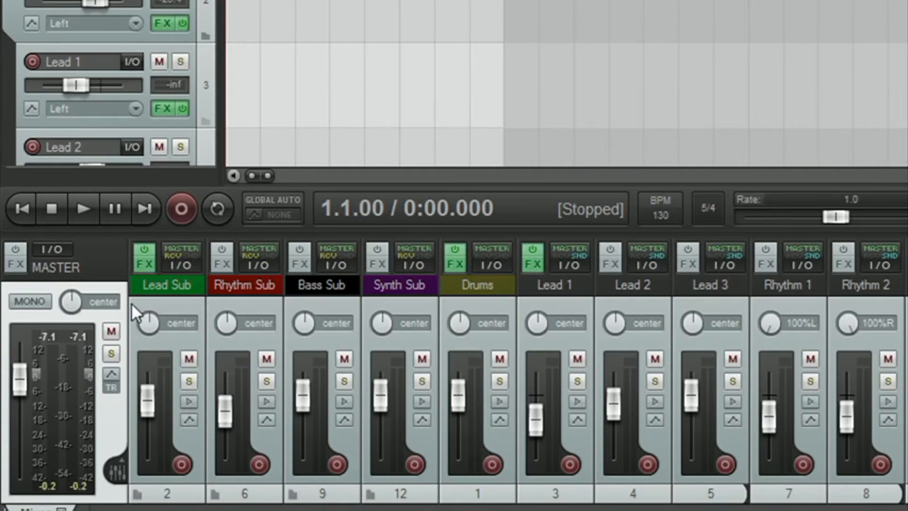
Step: Slightly lower the mixer volume of Lead Sub, Bass Sub and Synth Sub, and slightly raise Rhythm Sub
{"action": "left_click_drag", "start_coordinate": [145, 392], "coordinate": [149, 398]}
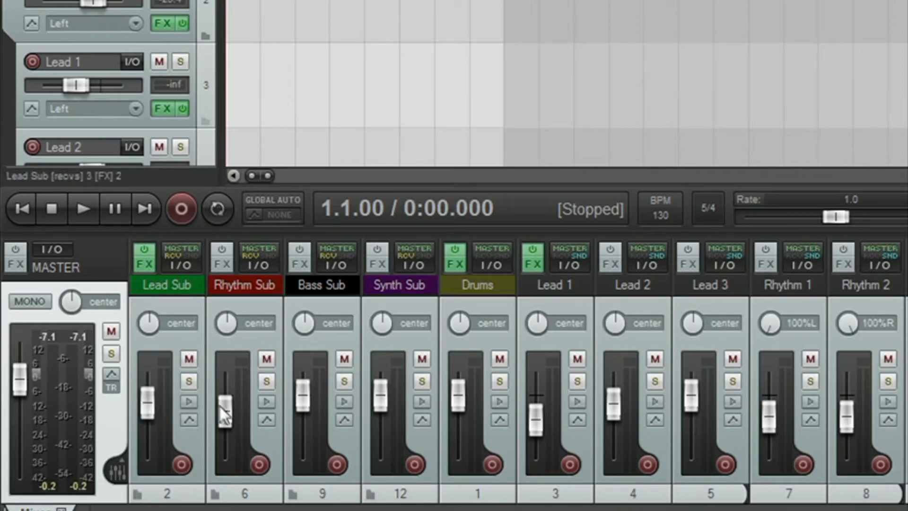
{"action": "left_click_drag", "start_coordinate": [308, 394], "coordinate": [307, 405]}
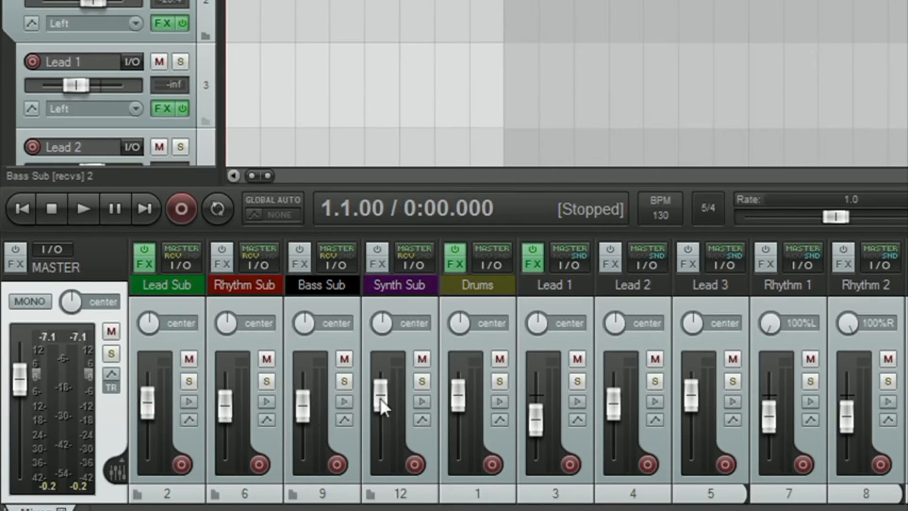
{"action": "left_click_drag", "start_coordinate": [381, 394], "coordinate": [381, 402]}
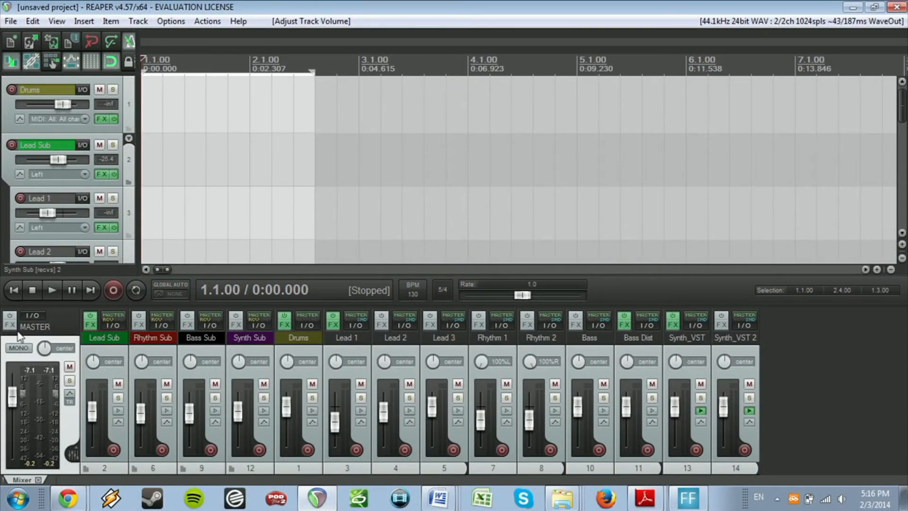
Step: View the master track's effects chain without adding an effect, and close its window
{"action": "left_click", "coordinate": [11, 326]}
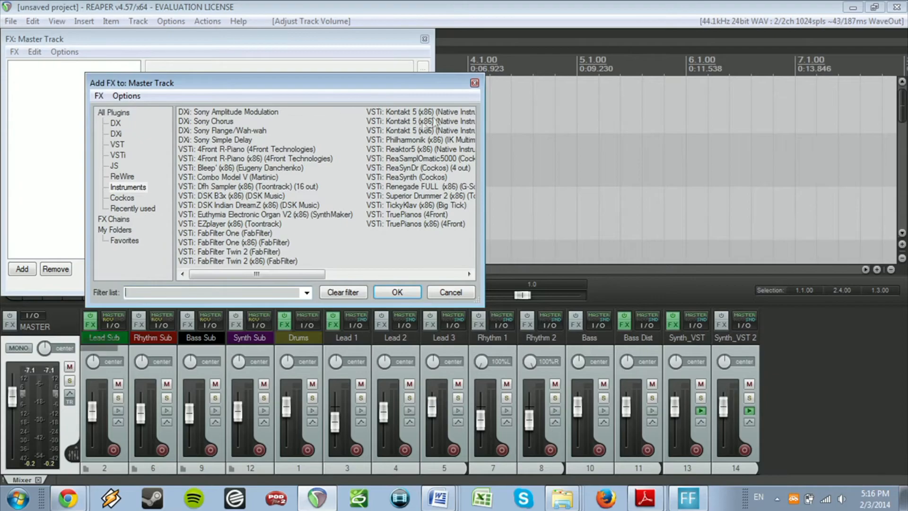
{"action": "left_click", "coordinate": [474, 84]}
{"action": "left_click_drag", "start_coordinate": [249, 35], "coordinate": [506, 96]}
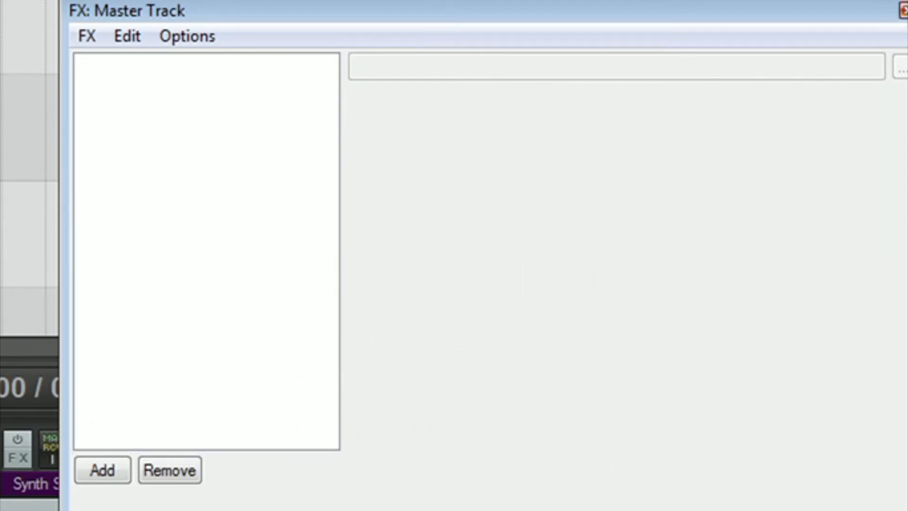
{"action": "left_click", "coordinate": [903, 10]}
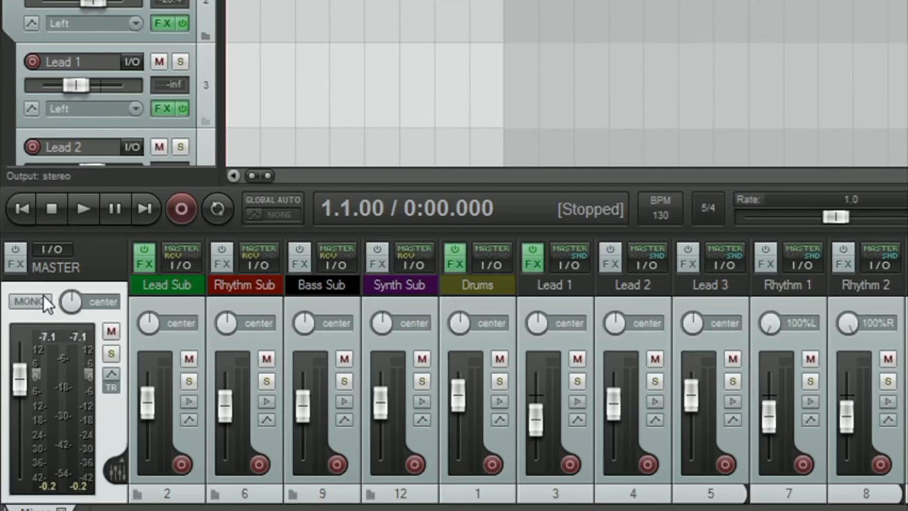
Step: Toggle the master's mono mode on and off, and lower the master volume to about -3.82 dB
{"action": "left_click", "coordinate": [39, 299]}
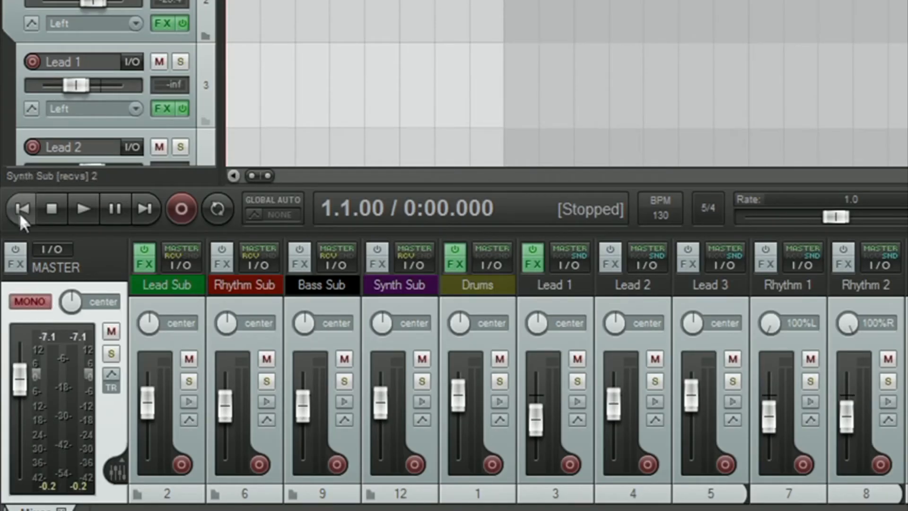
{"action": "left_click", "coordinate": [26, 297]}
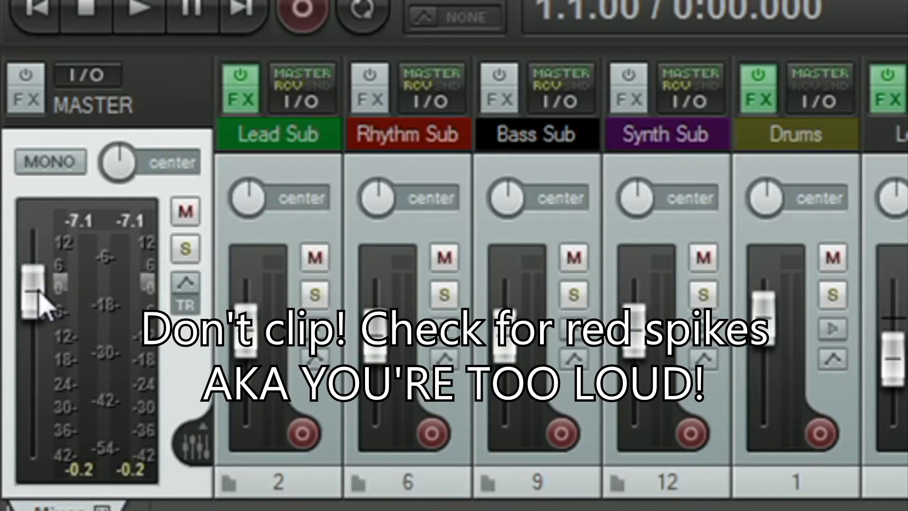
{"action": "left_click_drag", "start_coordinate": [20, 296], "coordinate": [25, 315]}
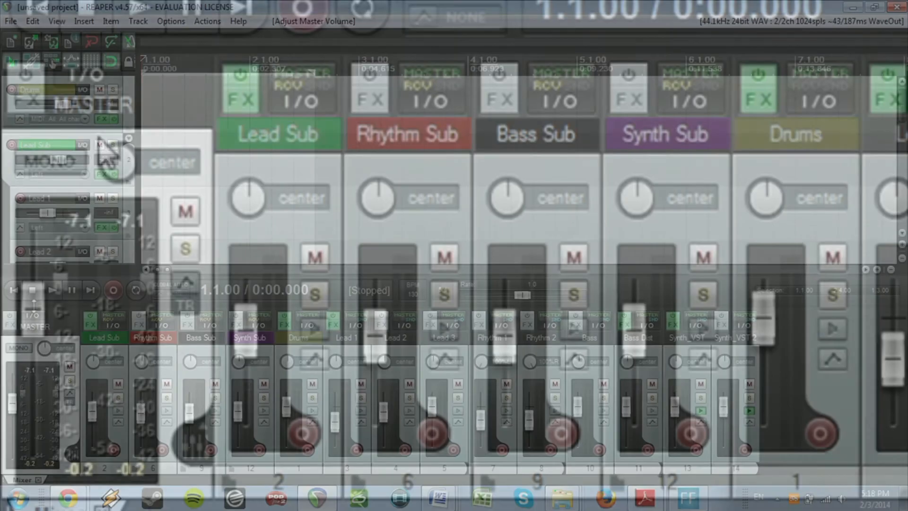
Step: Show the volume automation envelope of the Lead Sub track
{"action": "left_click", "coordinate": [127, 114]}
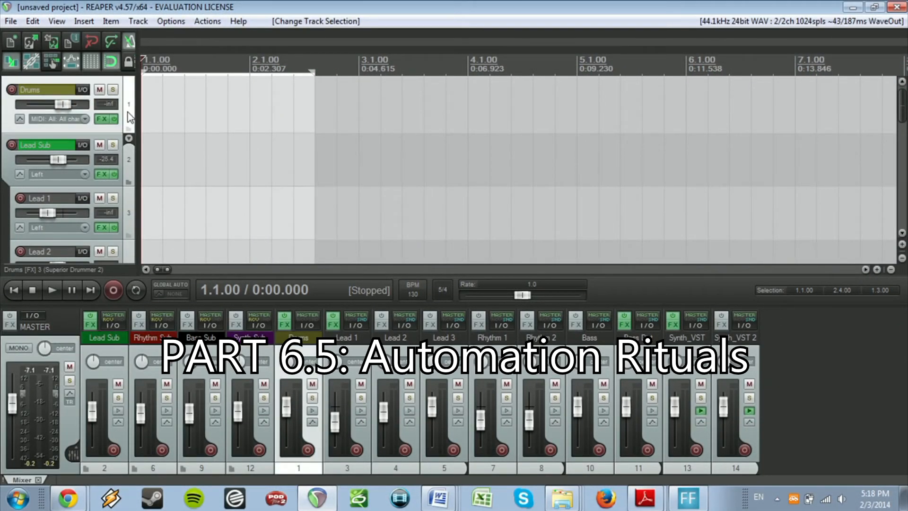
{"action": "left_click", "coordinate": [130, 163]}
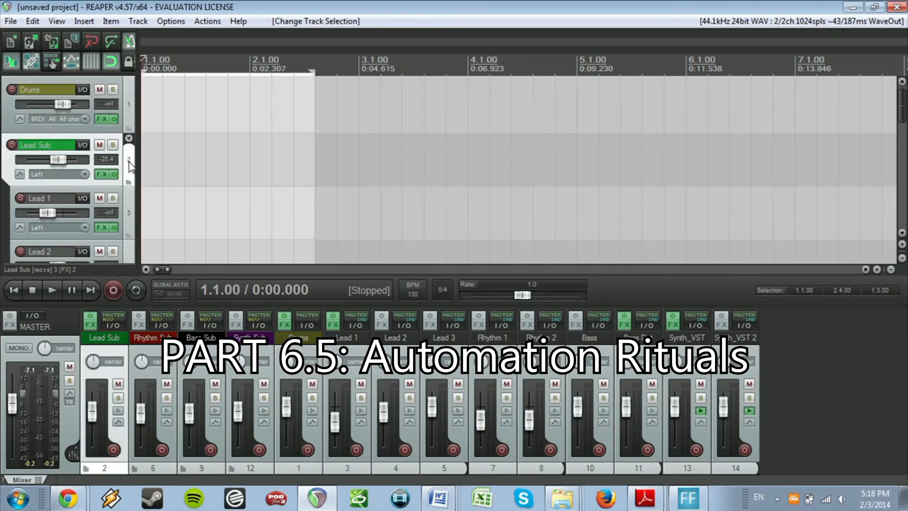
{"action": "key", "text": "v"}
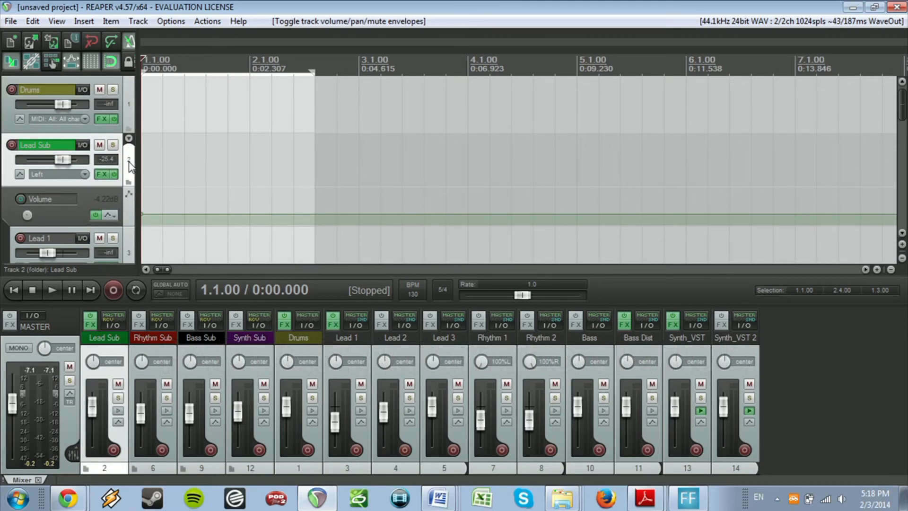
Step: Show the master track in the track list and display its volume automation envelope
{"action": "left_click", "coordinate": [128, 94]}
{"action": "scroll", "coordinate": [127, 95], "scroll_direction": "down", "scroll_amount": 10}
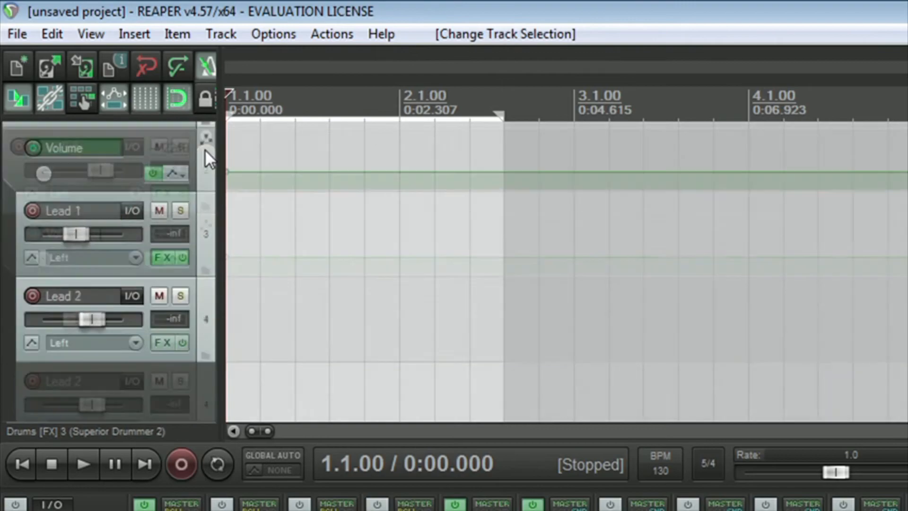
{"action": "scroll", "coordinate": [202, 160], "scroll_direction": "down", "scroll_amount": 1}
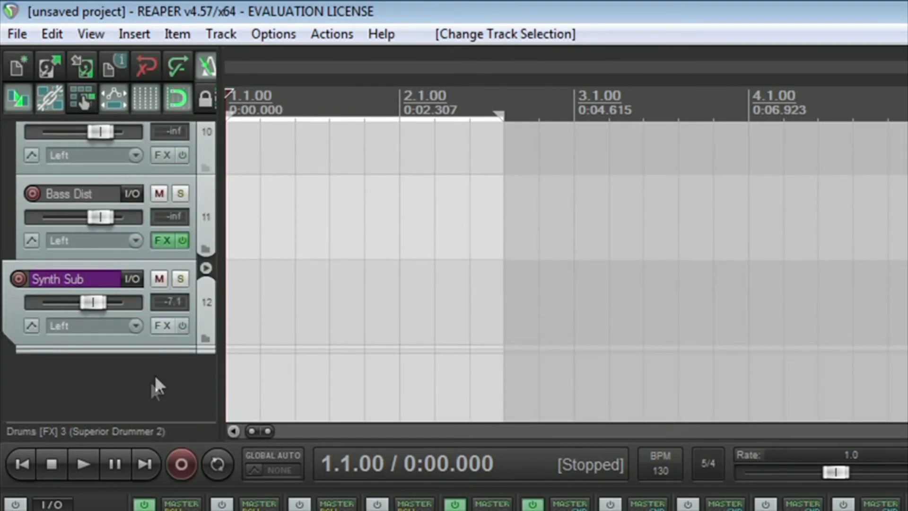
{"action": "right_click", "coordinate": [134, 390]}
{"action": "left_click", "coordinate": [217, 501]}
{"action": "scroll", "coordinate": [204, 162], "scroll_direction": "up", "scroll_amount": 10}
{"action": "left_click", "coordinate": [203, 161]}
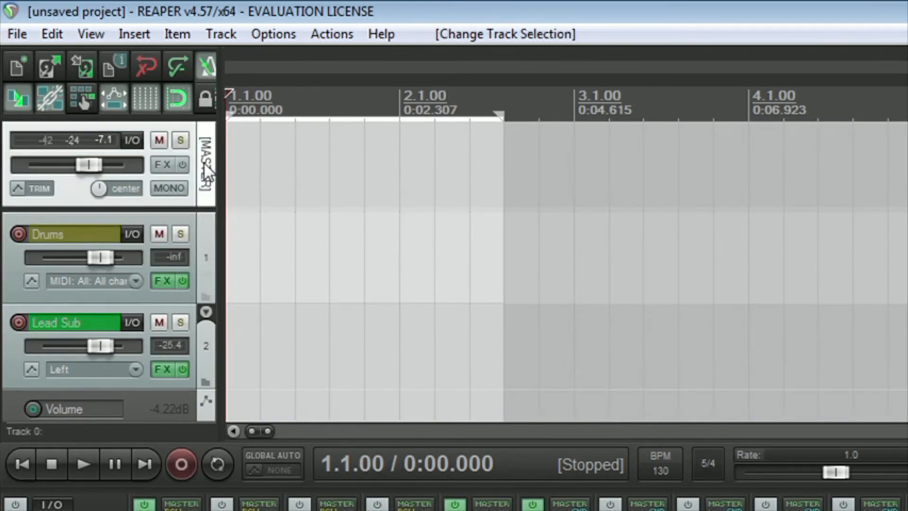
{"action": "key", "text": "v"}
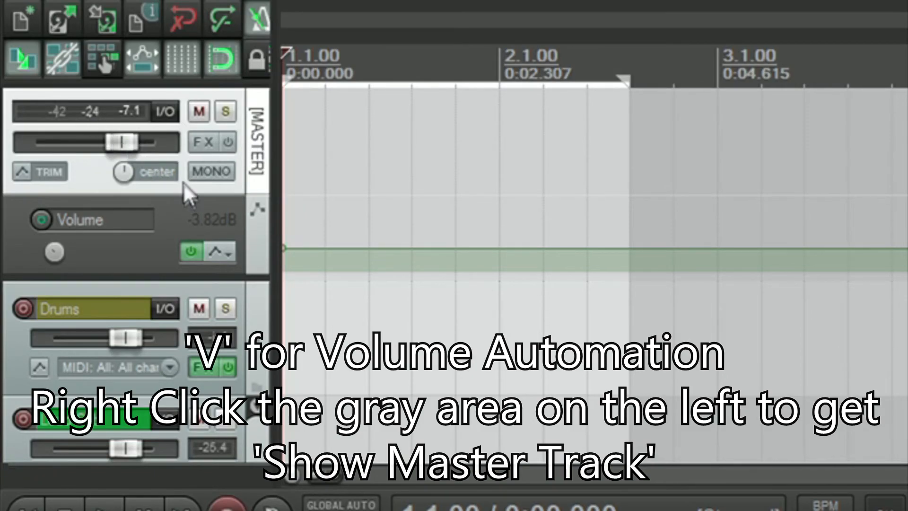
Step: Set the starting point of the master volume envelope to -inf dB and add a point of 0.00 dB at 3.1.00
{"action": "mouse_move", "coordinate": [287, 249]}
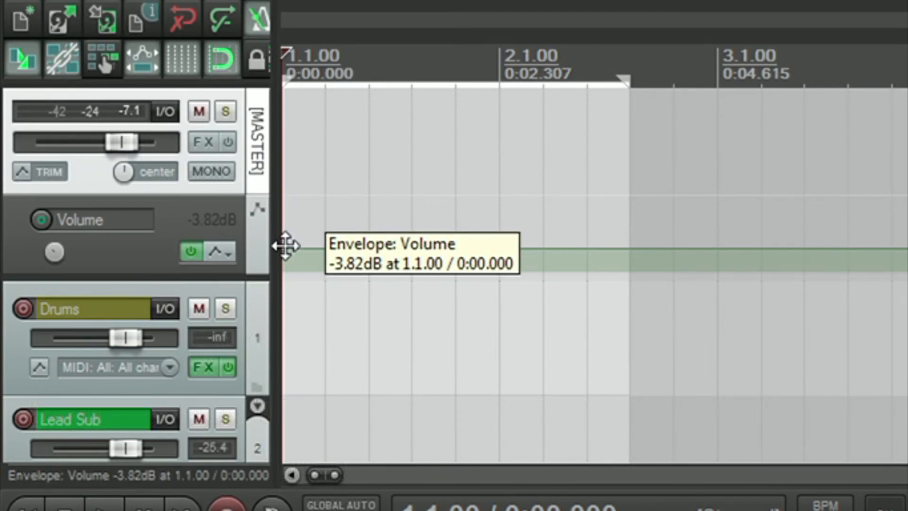
{"action": "left_click_drag", "start_coordinate": [284, 246], "coordinate": [279, 274]}
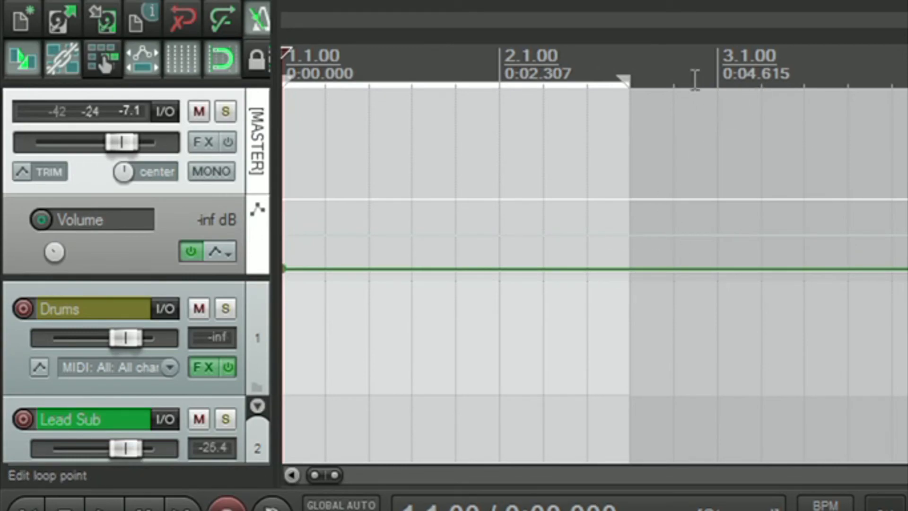
{"action": "left_click", "coordinate": [717, 268]}
{"action": "left_click_drag", "start_coordinate": [717, 264], "coordinate": [714, 230]}
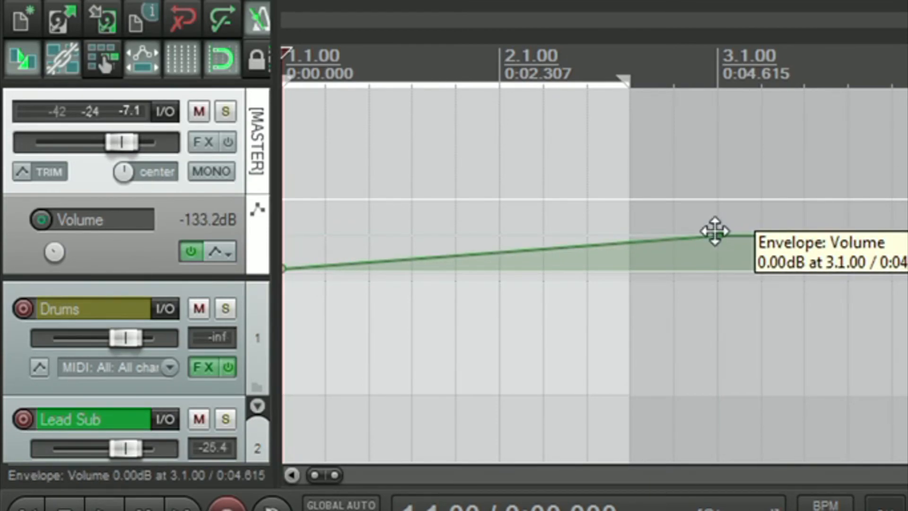
Step: Give the 3.1.00 envelope point a curved shape and shape the fade with further points at about 3.4.00, 3.5.00 and 4.1.00
{"action": "right_click", "coordinate": [714, 231]}
{"action": "left_click", "coordinate": [790, 278]}
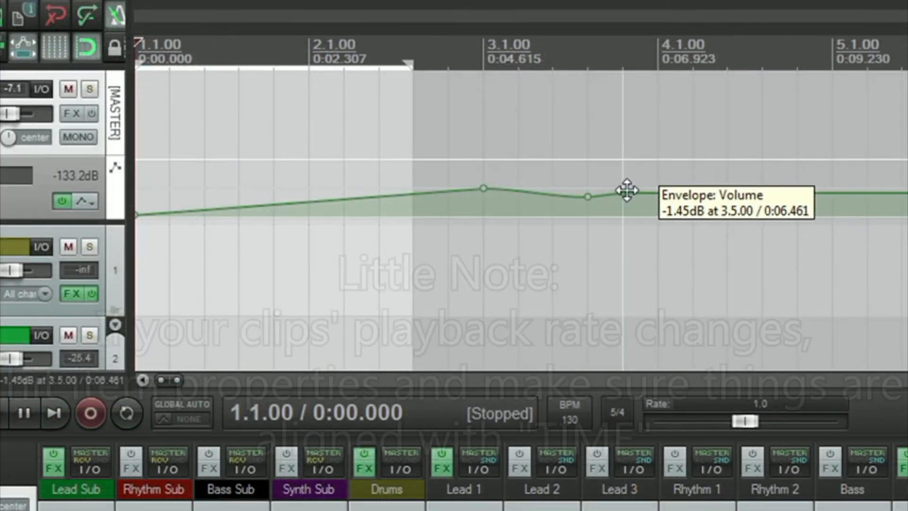
{"action": "left_click_drag", "start_coordinate": [892, 234], "coordinate": [905, 228]}
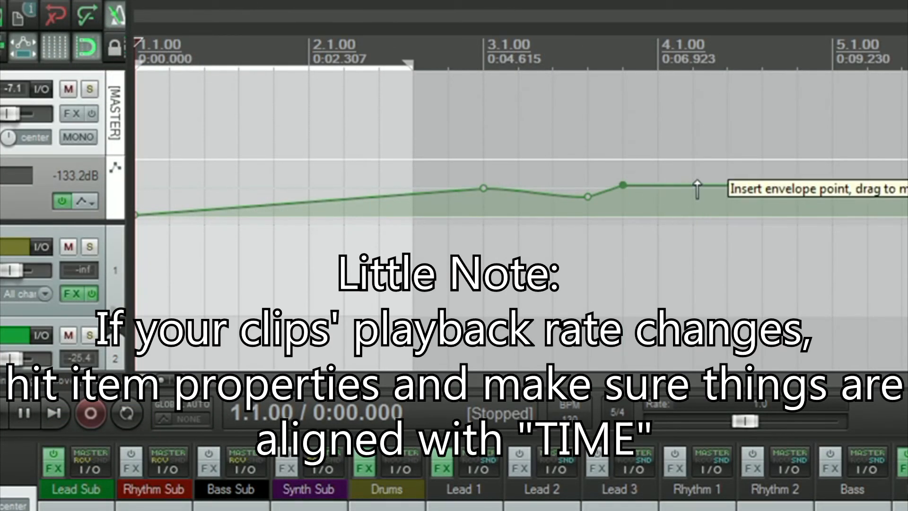
{"action": "left_click_drag", "start_coordinate": [687, 183], "coordinate": [658, 194]}
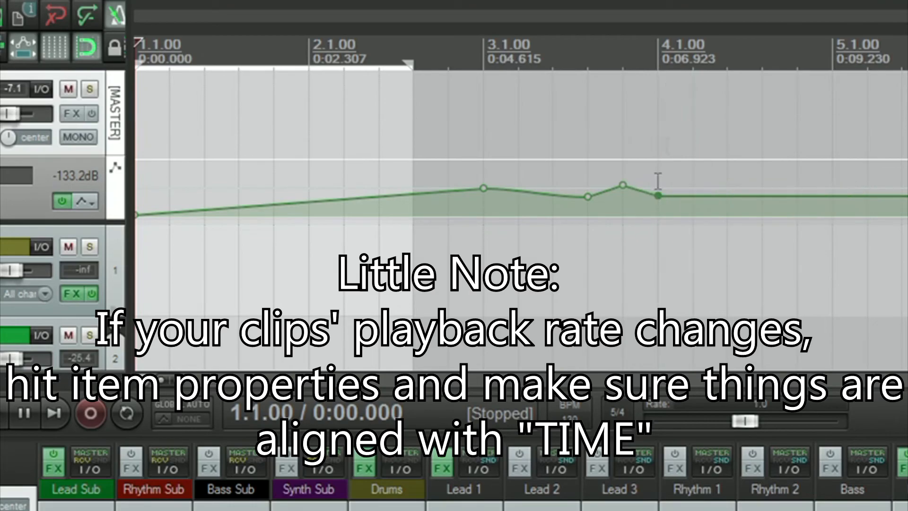
Step: Fade out the master volume envelope with a point at about 417.1.00 and a much lower one at about 465.1.00
{"action": "scroll", "coordinate": [670, 62], "scroll_direction": "down", "scroll_amount": 4}
{"action": "scroll", "coordinate": [424, 73], "scroll_direction": "up", "scroll_amount": 3}
{"action": "right_click", "coordinate": [511, 64]}
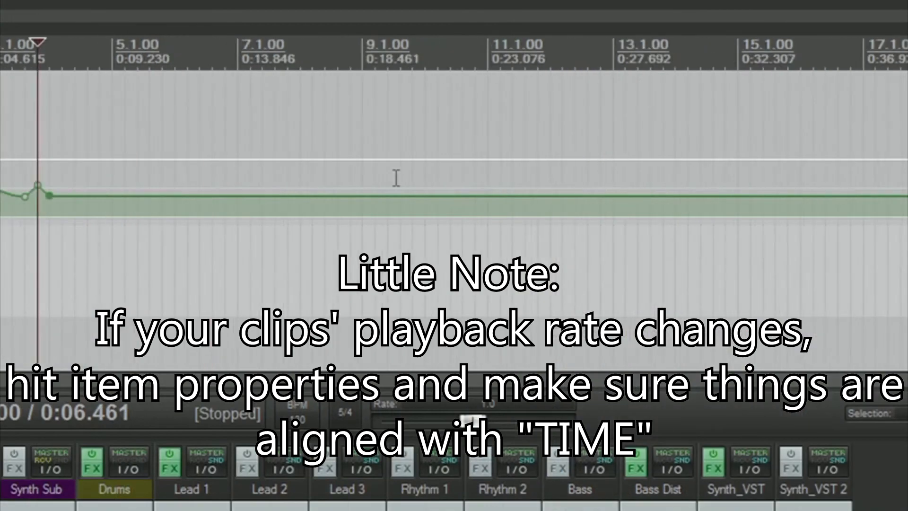
{"action": "scroll", "coordinate": [396, 178], "scroll_direction": "down", "scroll_amount": 8}
{"action": "left_click", "coordinate": [468, 196]}
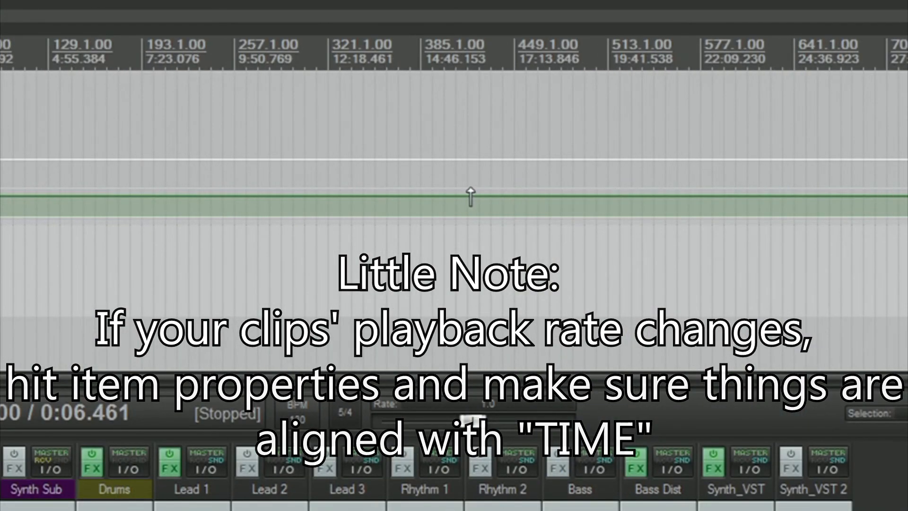
{"action": "left_click", "coordinate": [538, 194]}
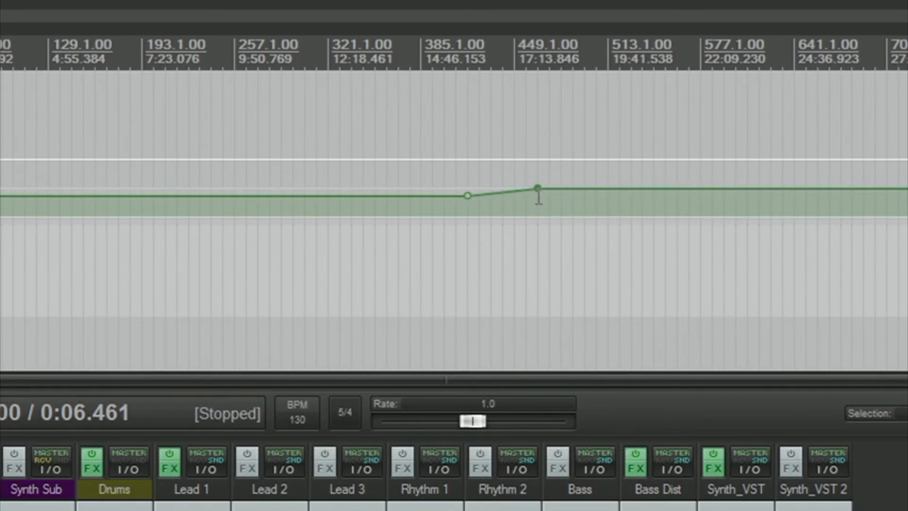
{"action": "left_click_drag", "start_coordinate": [537, 195], "coordinate": [539, 233]}
{"action": "key", "text": "Home"}
{"action": "scroll", "coordinate": [229, 178], "scroll_direction": "up", "scroll_amount": 5}
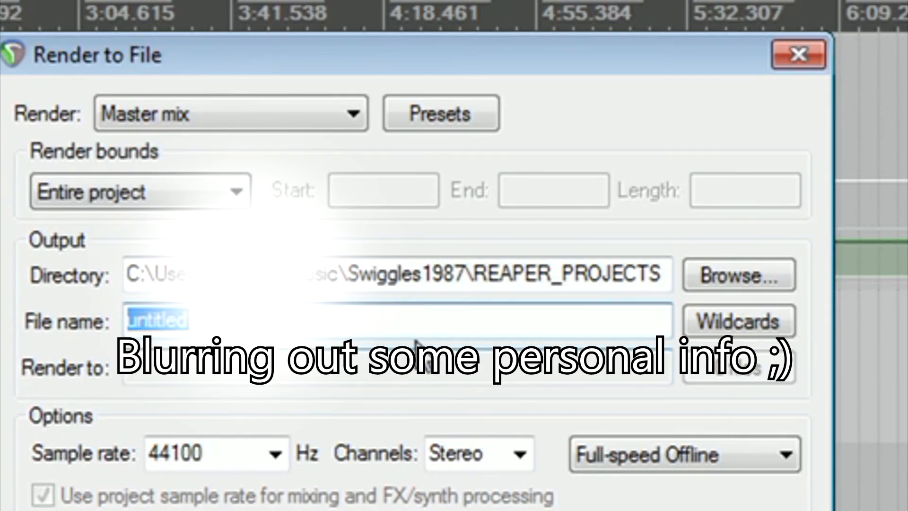
Step: Clear the render file name and set the render source to Stems (selected tracks)
{"action": "type", "text": "e"}
{"action": "key", "text": "BackSpace"}
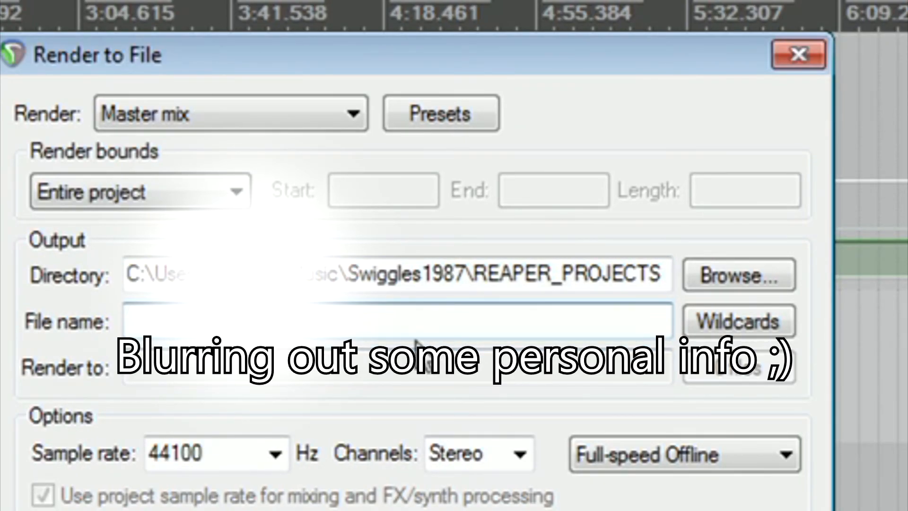
{"action": "left_click", "coordinate": [289, 124]}
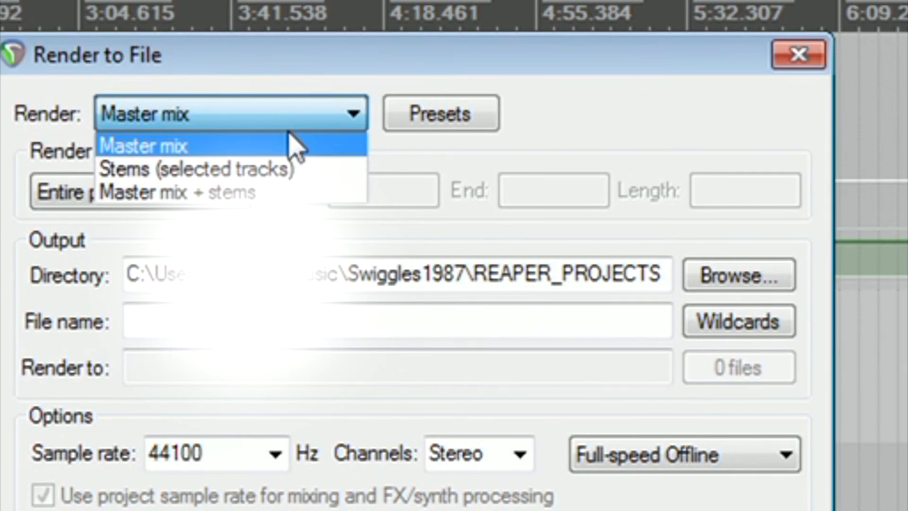
{"action": "left_click", "coordinate": [245, 169]}
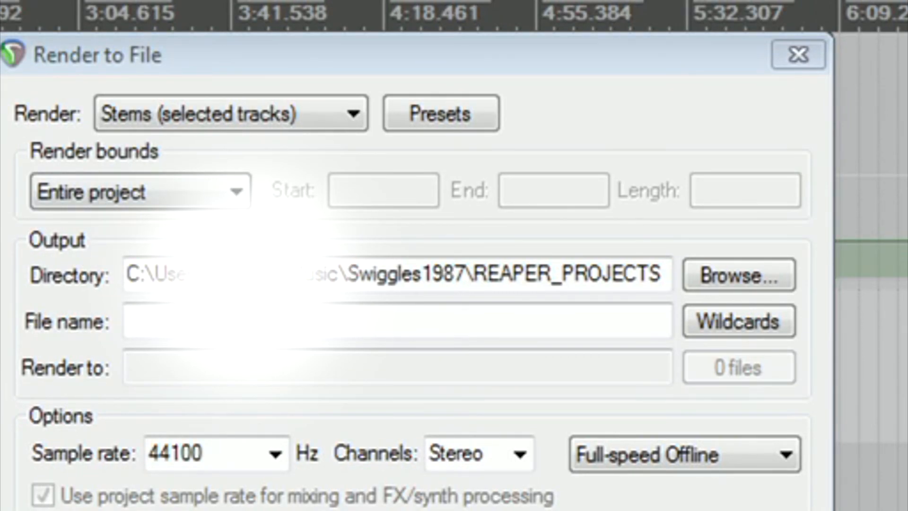
Step: Try the custom time range as render bounds, and return to the entire project
{"action": "left_click", "coordinate": [104, 198]}
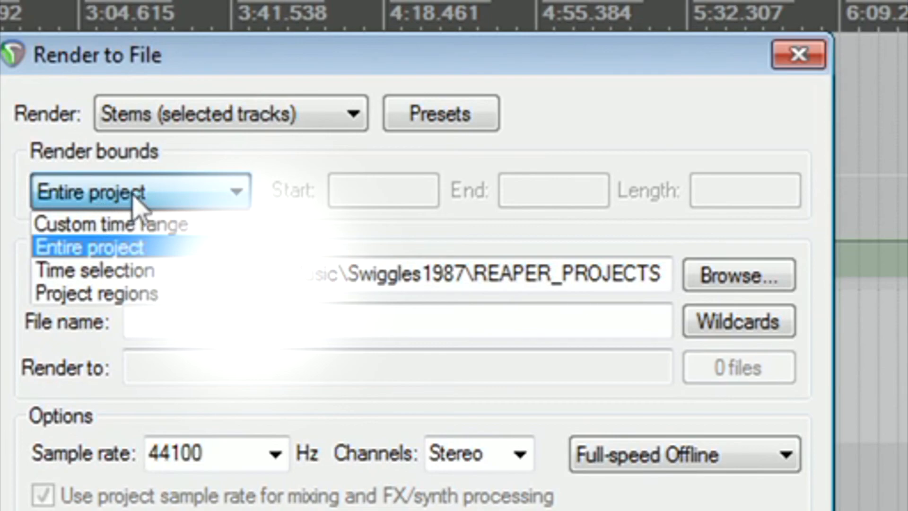
{"action": "left_click", "coordinate": [130, 226]}
{"action": "left_click", "coordinate": [126, 197]}
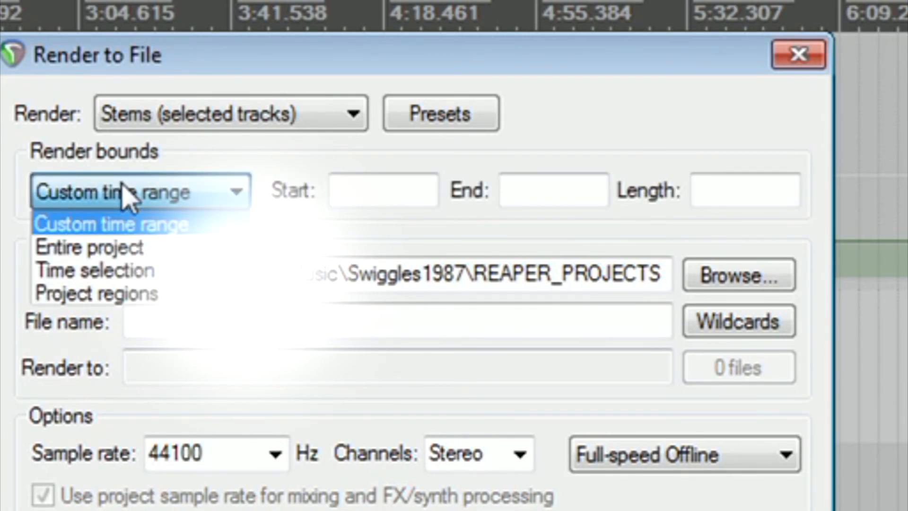
{"action": "left_click", "coordinate": [103, 254]}
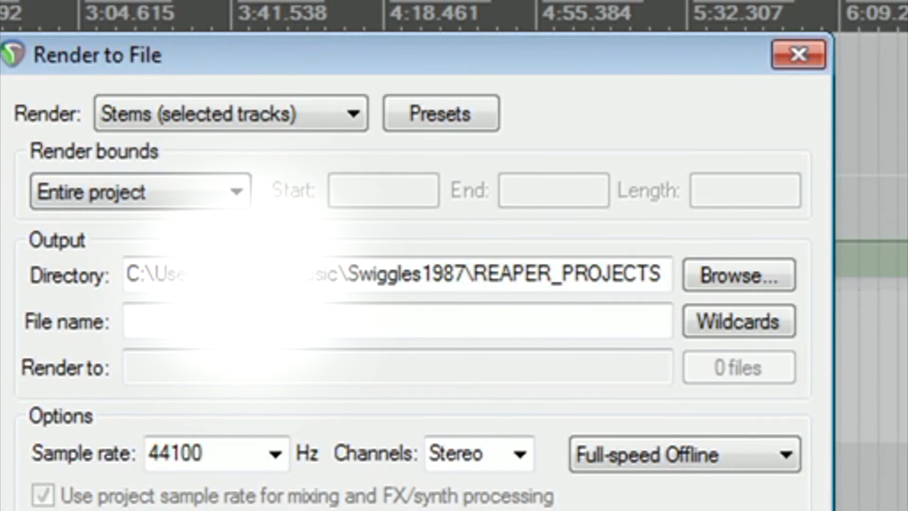
{"action": "left_click", "coordinate": [108, 198]}
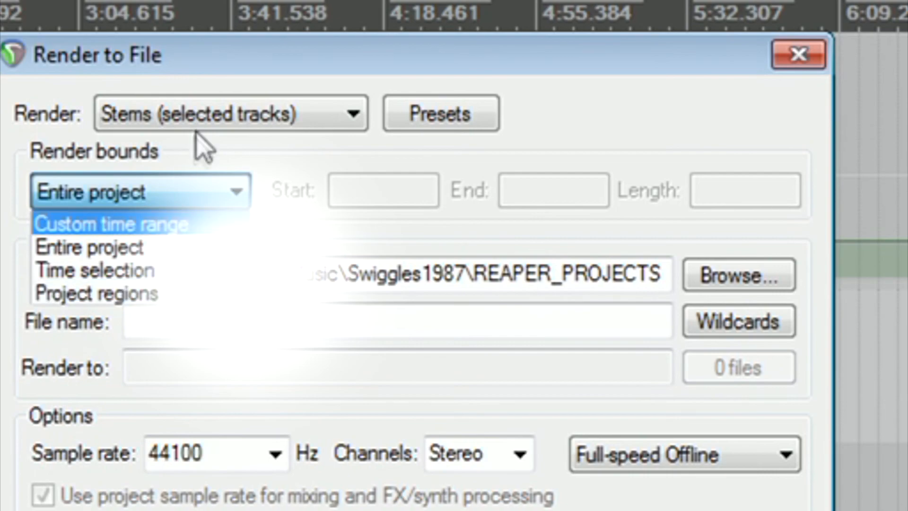
{"action": "left_click", "coordinate": [182, 200]}
{"action": "left_click", "coordinate": [308, 314]}
Step: Examine the available render options for sample rate, channels, resample mode and output format
{"action": "left_click", "coordinate": [275, 457]}
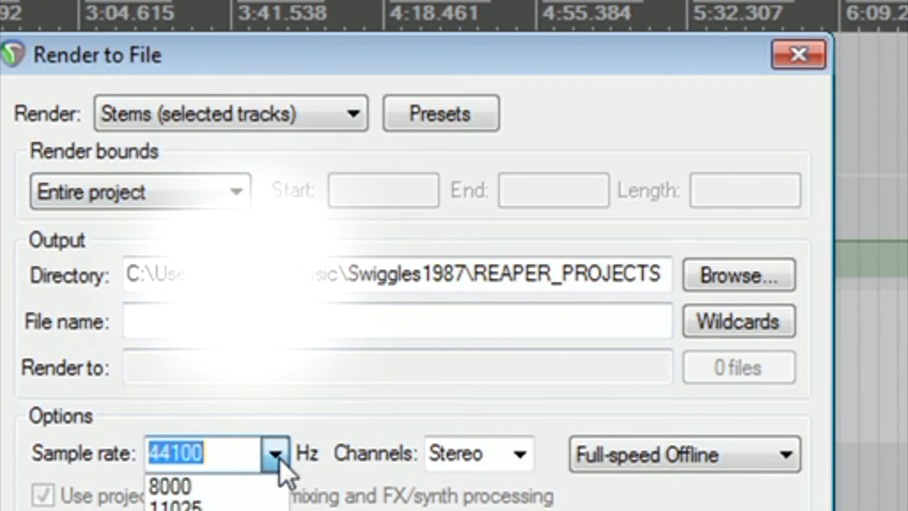
{"action": "left_click", "coordinate": [279, 458]}
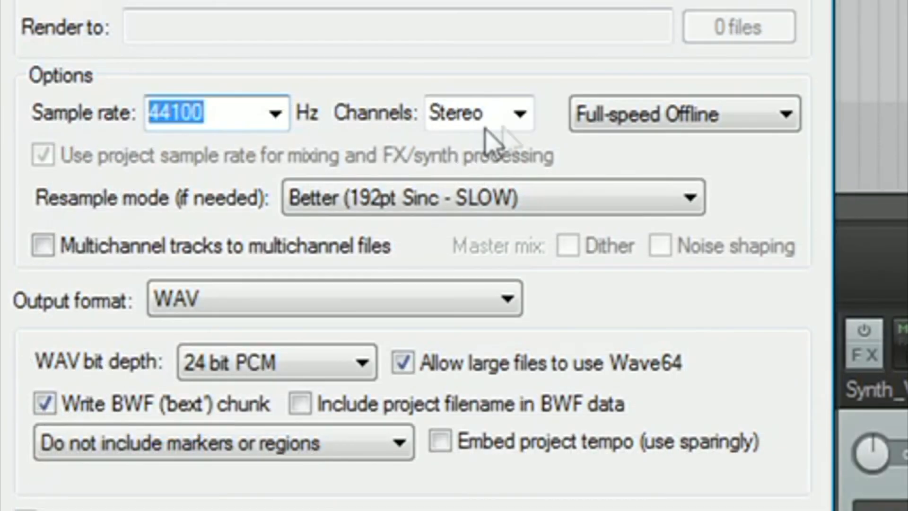
{"action": "left_click", "coordinate": [520, 455]}
{"action": "left_click", "coordinate": [521, 136]}
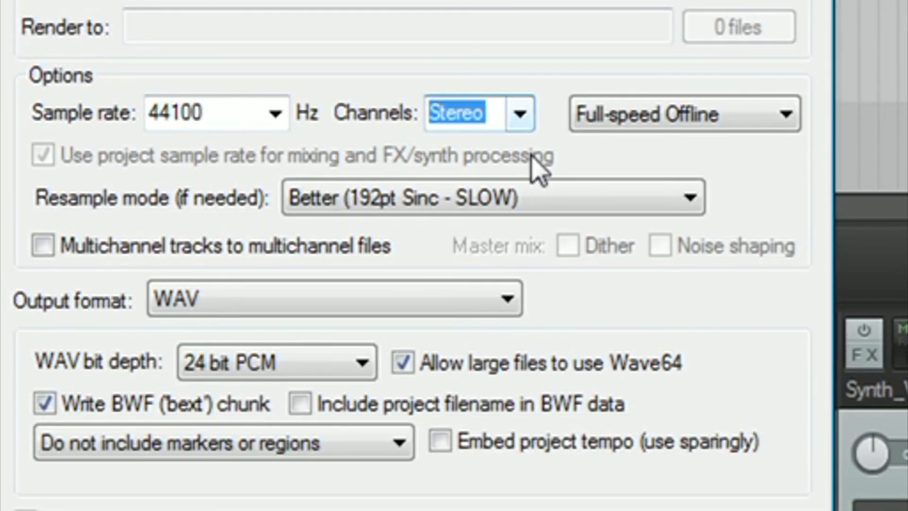
{"action": "left_click", "coordinate": [522, 200]}
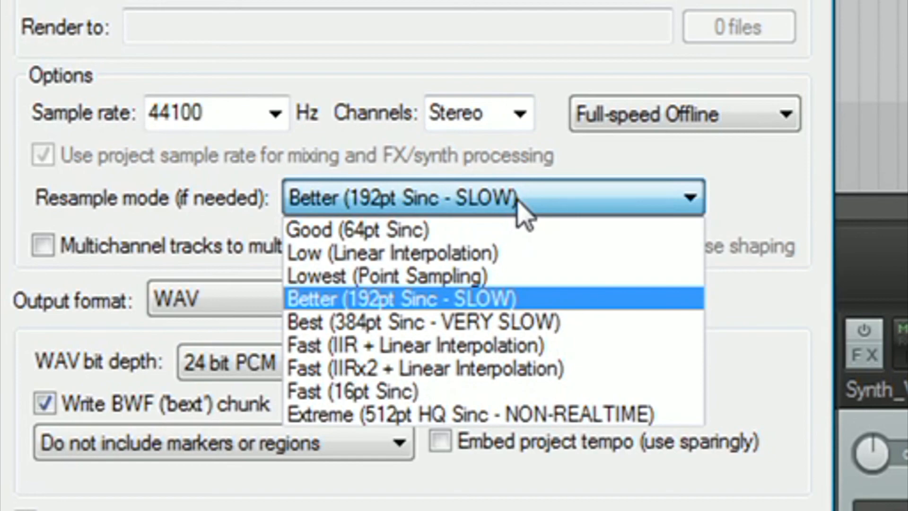
{"action": "left_click", "coordinate": [518, 200]}
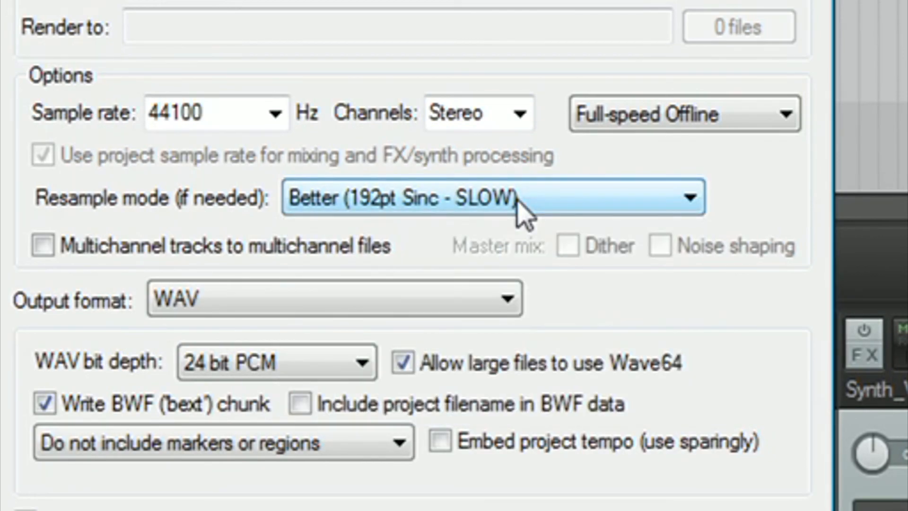
{"action": "left_click", "coordinate": [522, 208]}
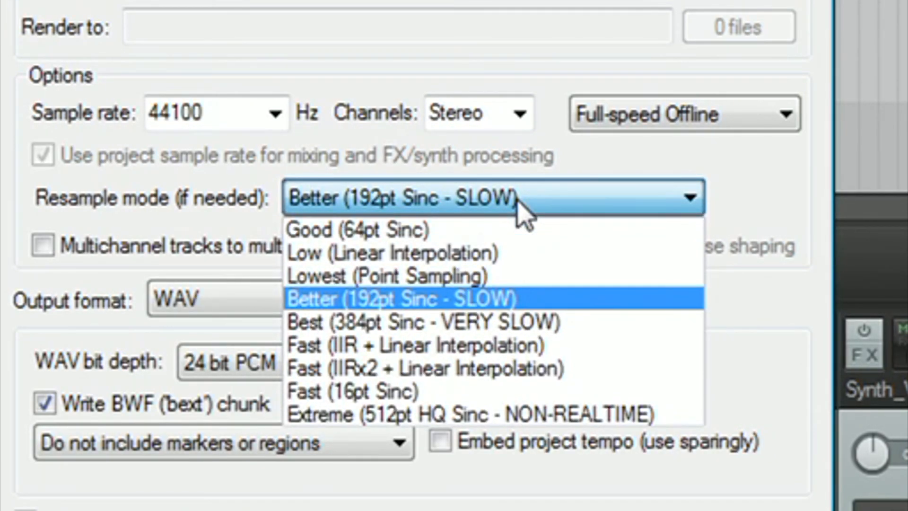
{"action": "left_click", "coordinate": [517, 197]}
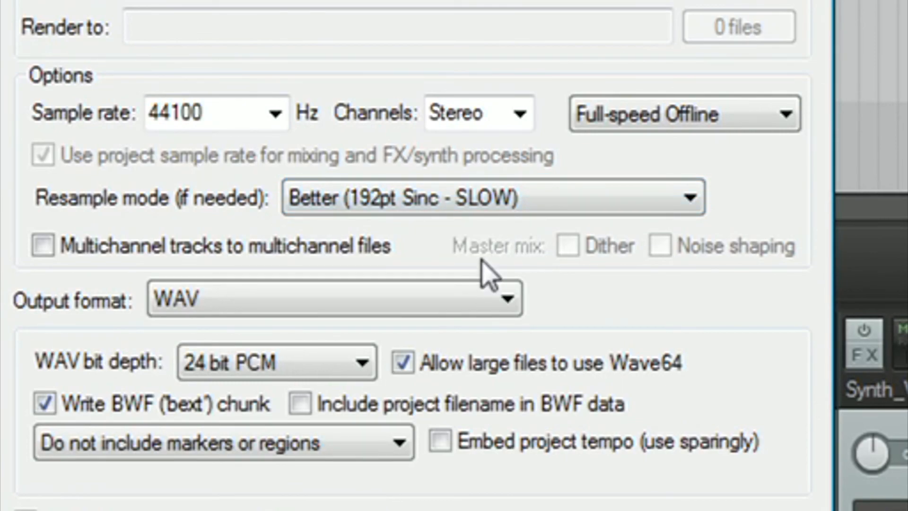
{"action": "left_click", "coordinate": [459, 297]}
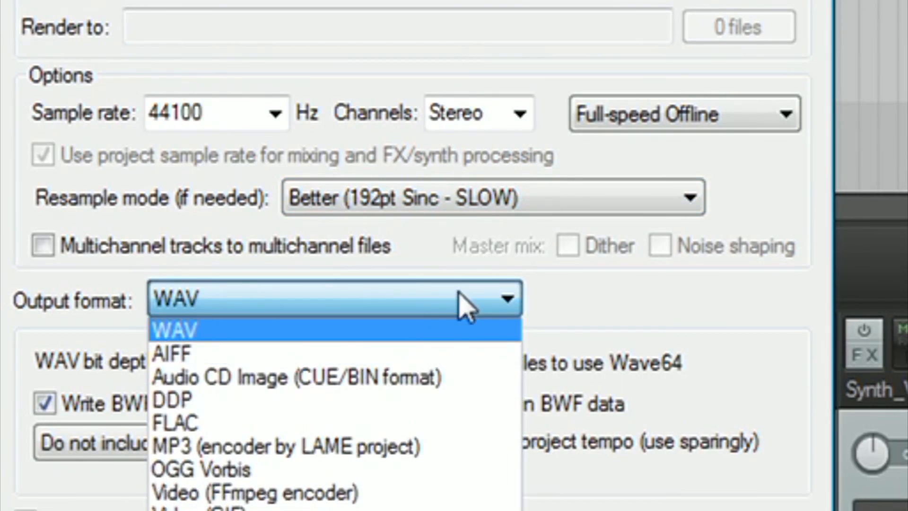
{"action": "left_click", "coordinate": [459, 294]}
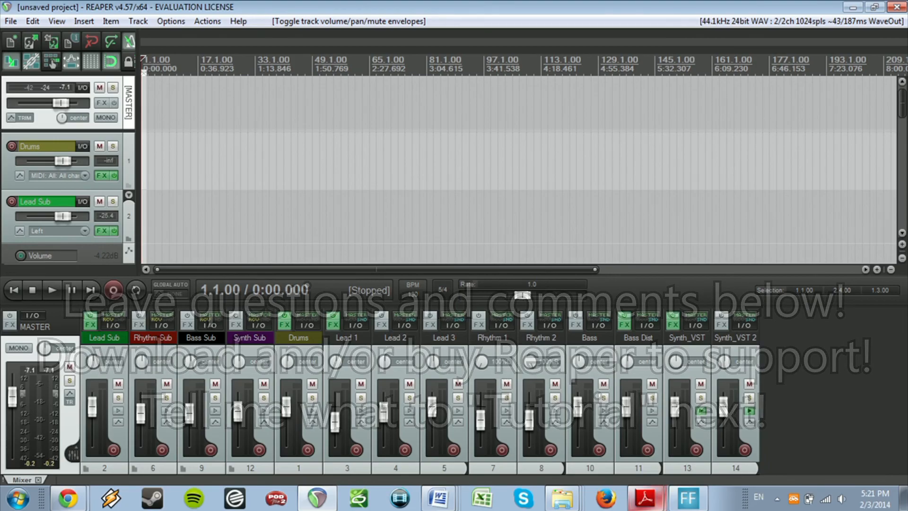
{"action": "left_click", "coordinate": [688, 498]}
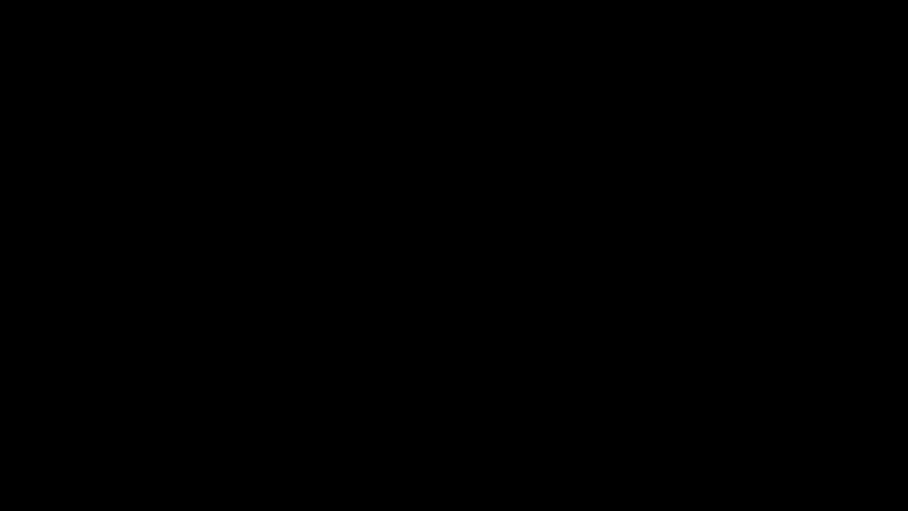